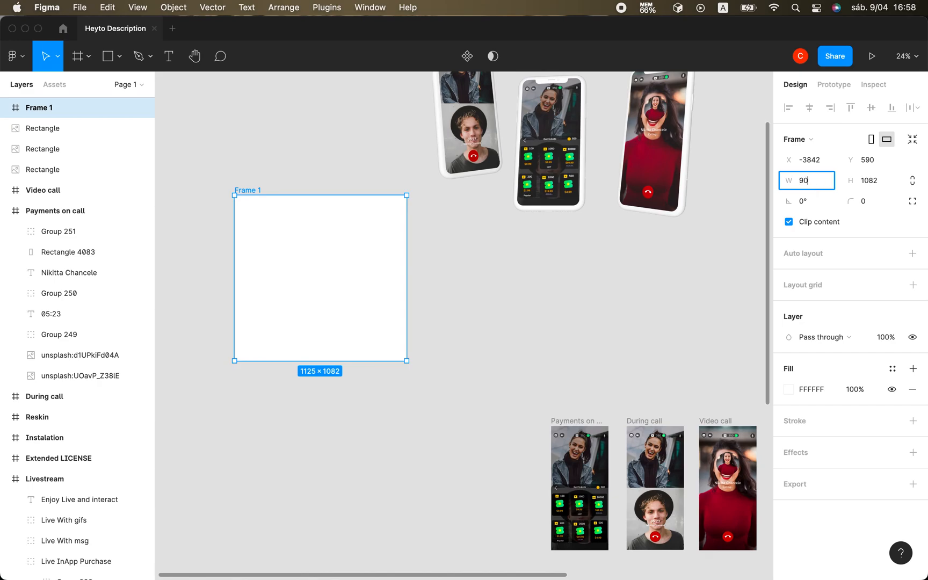
Set the size of Frame 1 to 900 wide by 1500 high.
{"action": "type", "text": "0"}
{"action": "key", "text": "Return"}
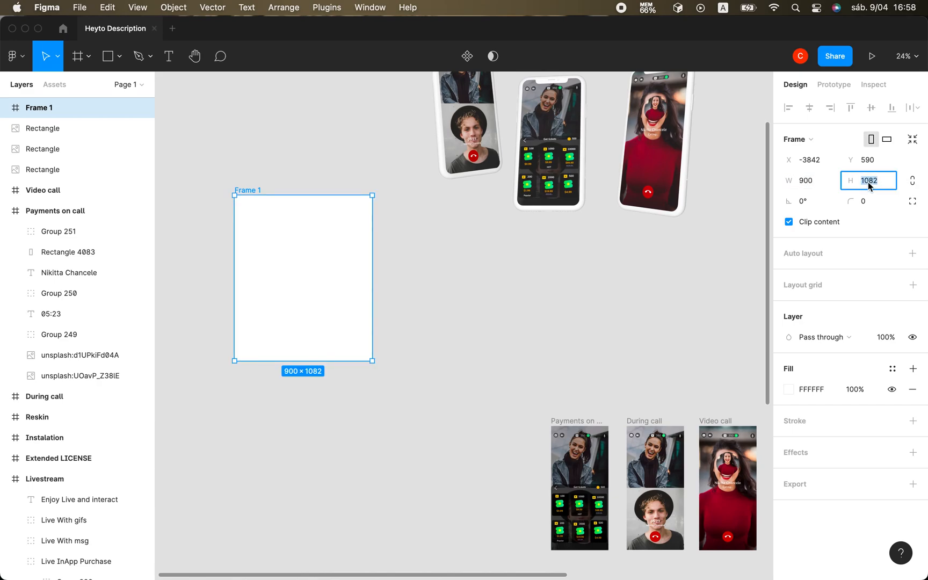
{"action": "type", "text": "1500"}
{"action": "key", "text": "Return"}
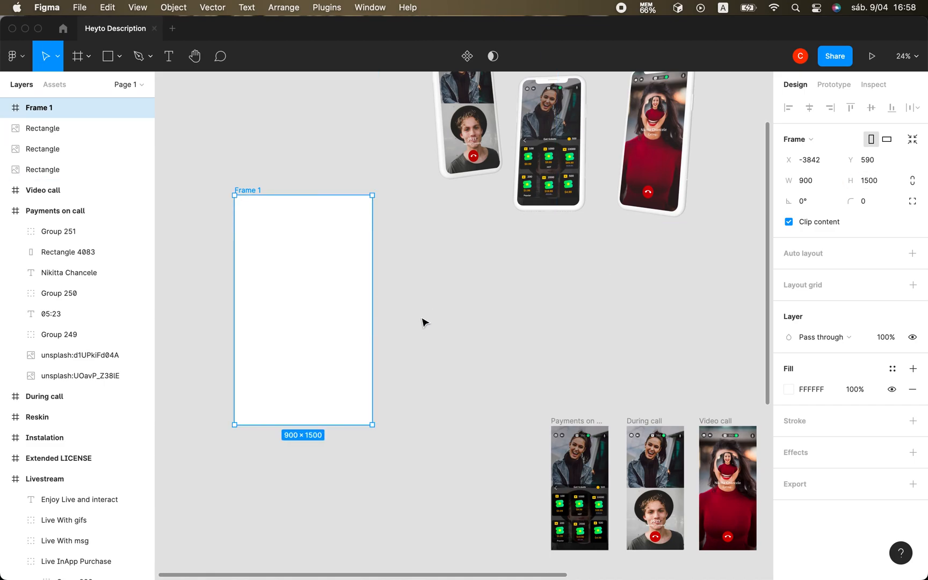
Rename the selected frame from Frame 1 to "Calls".
{"action": "scroll", "coordinate": [363, 363], "scroll_direction": "up", "scroll_amount": 3}
{"action": "scroll", "coordinate": [361, 358], "scroll_direction": "up", "scroll_amount": 5}
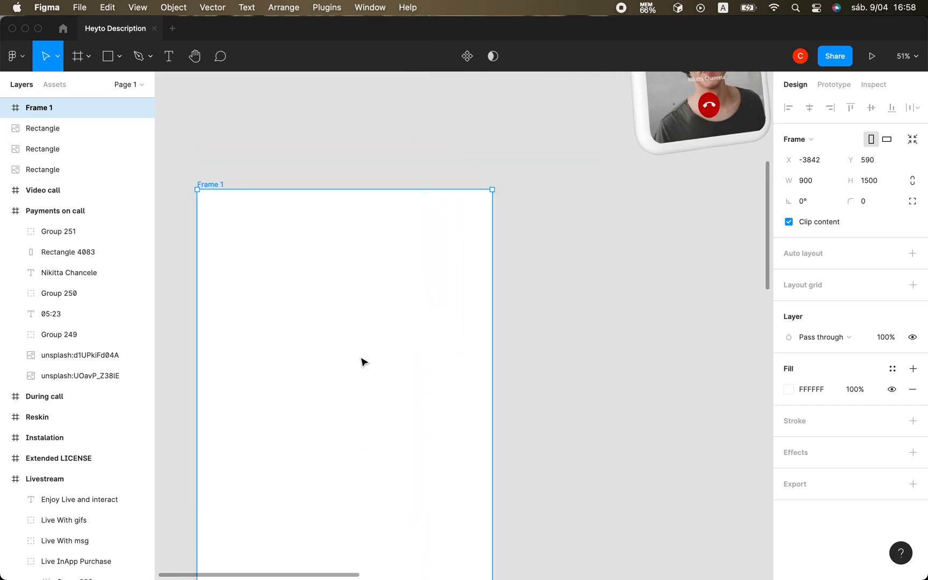
{"action": "scroll", "coordinate": [361, 358], "scroll_direction": "down", "scroll_amount": 2}
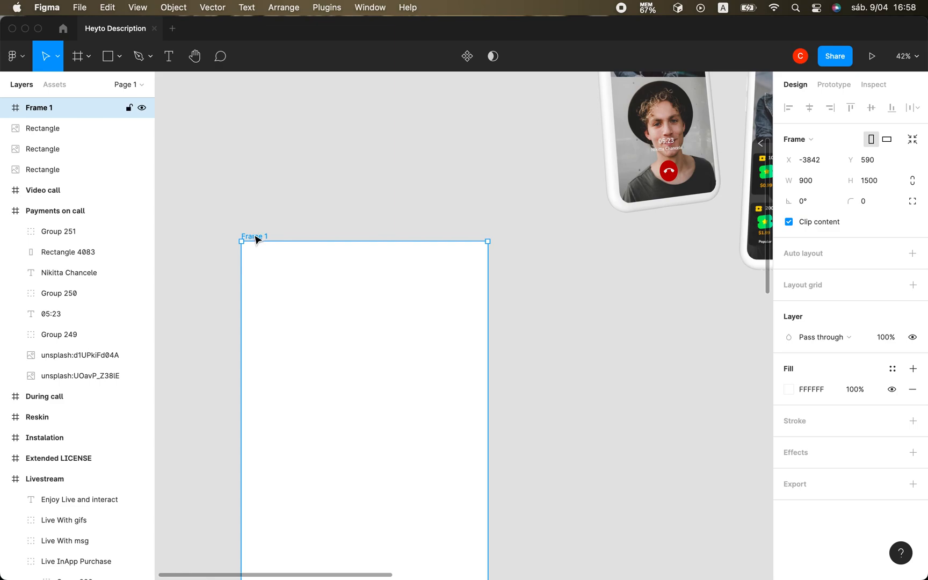
{"action": "key", "text": "super+r"}
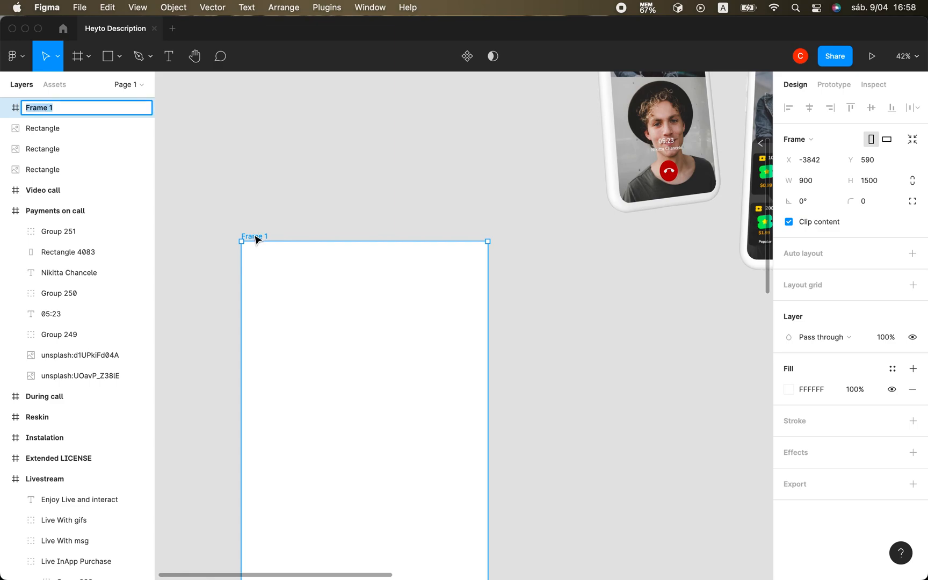
{"action": "type", "text": "Calls"}
{"action": "key", "text": "Return"}
Add a text layer reading "Video and Voice Calls" near the top of the Calls frame.
{"action": "scroll", "coordinate": [470, 397], "scroll_direction": "down", "scroll_amount": 2}
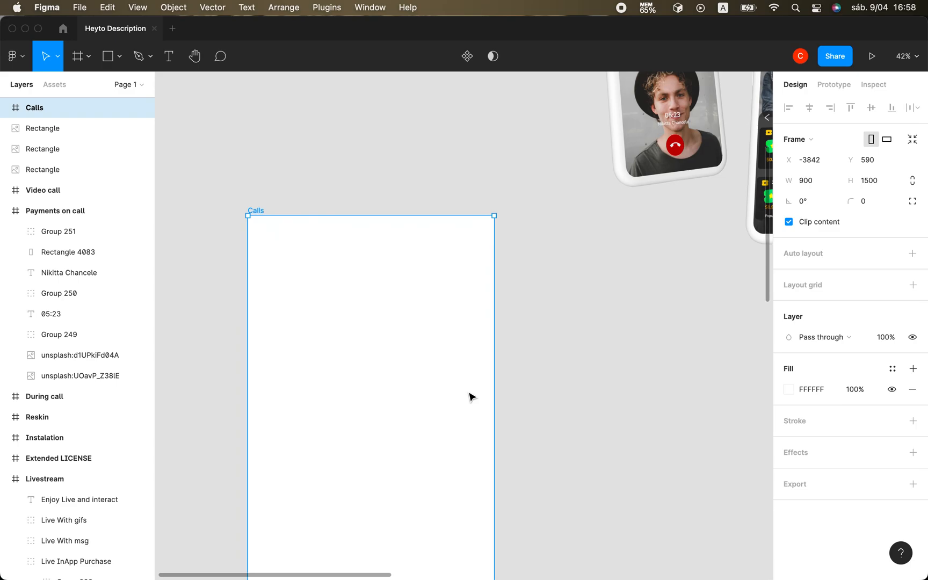
{"action": "scroll", "coordinate": [470, 397], "scroll_direction": "up", "scroll_amount": 2}
{"action": "scroll", "coordinate": [469, 397], "scroll_direction": "left", "scroll_amount": 3}
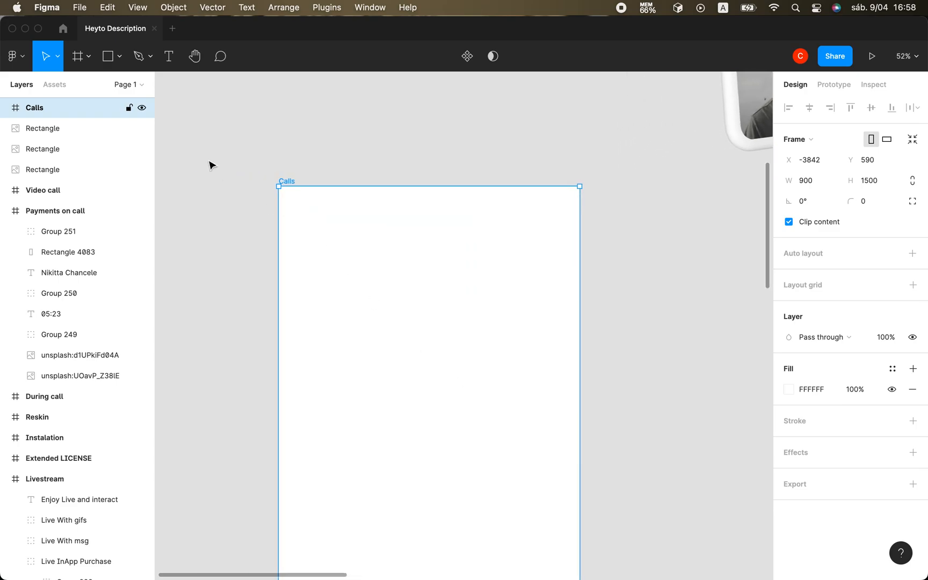
{"action": "left_click", "coordinate": [169, 58]}
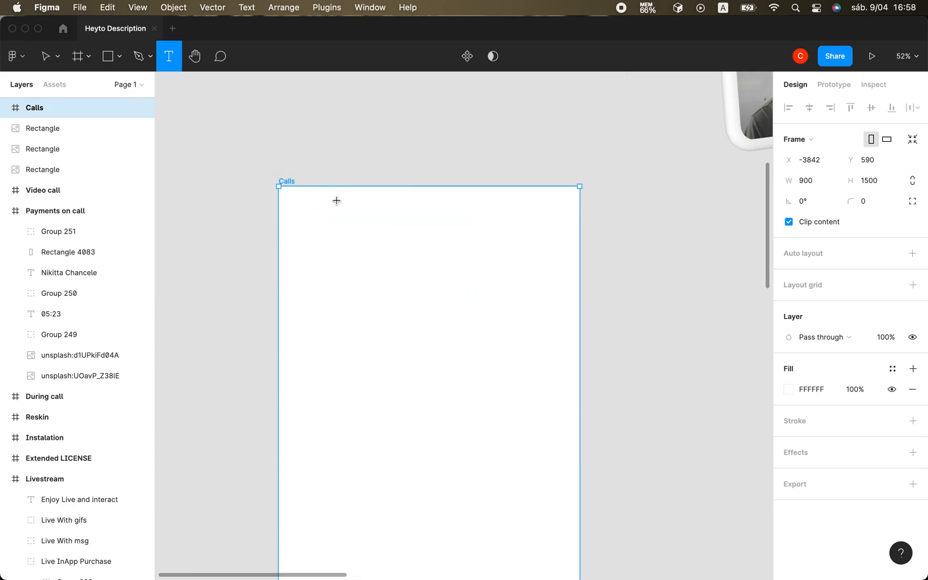
{"action": "left_click", "coordinate": [336, 200]}
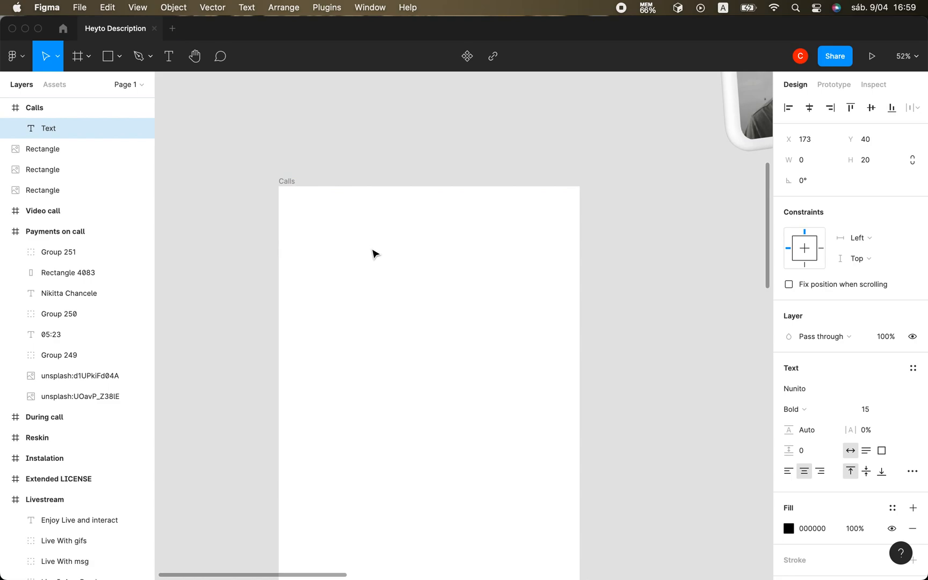
{"action": "type", "text": "Video and"}
{"action": "scroll", "coordinate": [364, 219], "scroll_direction": "up", "scroll_amount": 5}
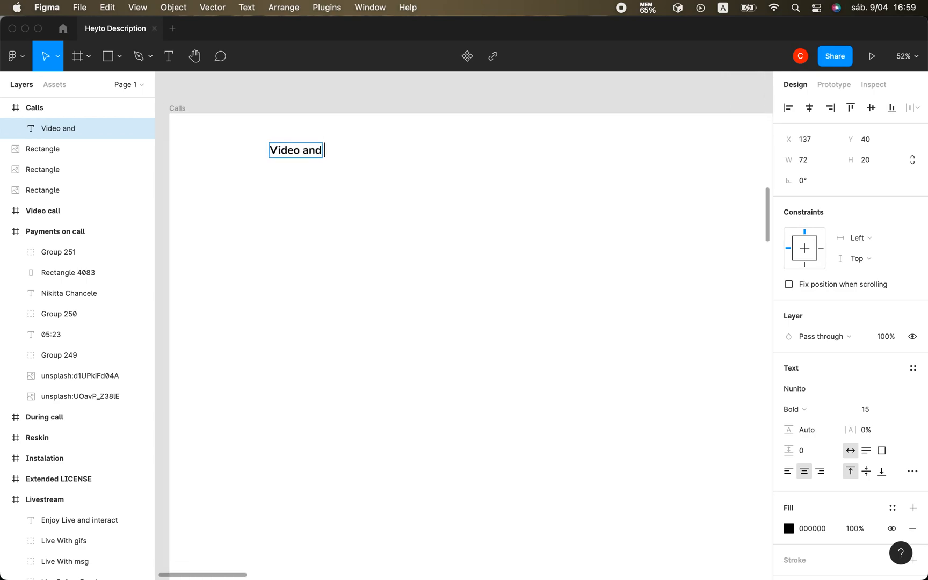
{"action": "type", "text": "voi"}
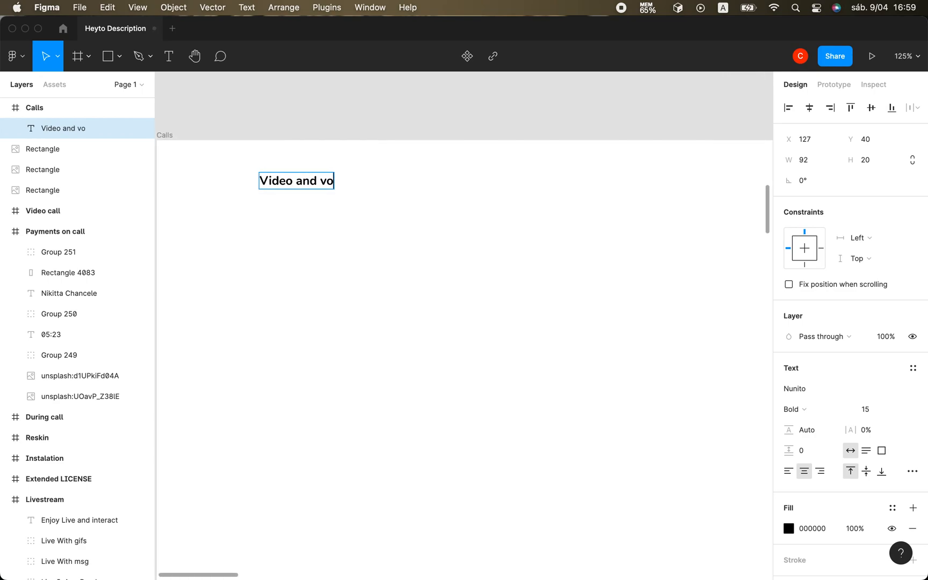
{"action": "key", "text": "BackSpace"}
{"action": "key", "text": "BackSpace"}
{"action": "key", "text": "BackSpace"}
{"action": "type", "text": "Voice"}
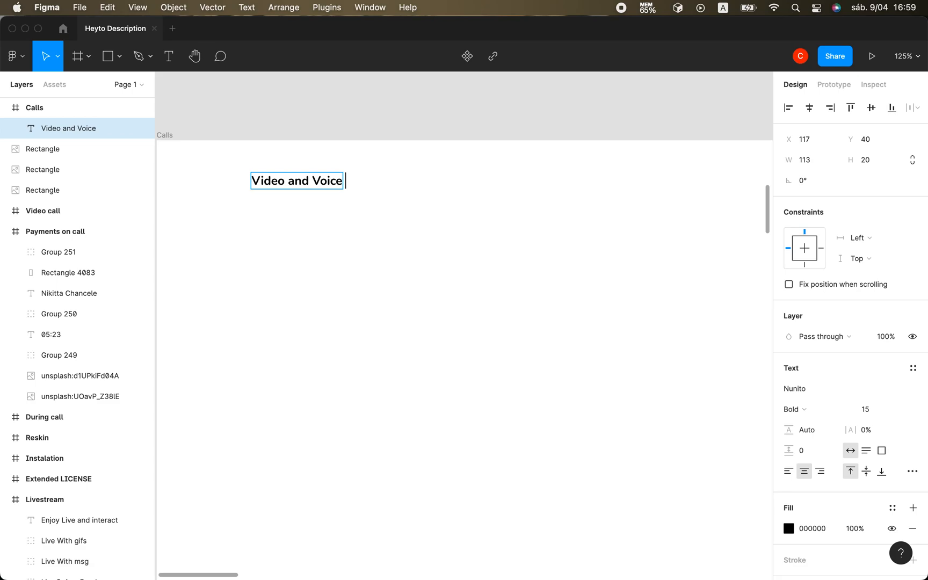
{"action": "type", "text": "Calls"}
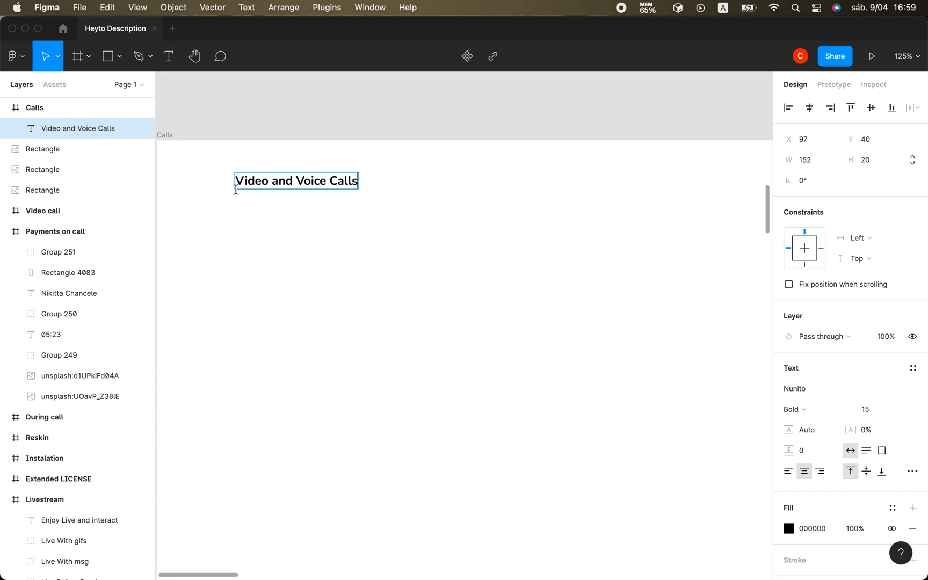
Set the heading's font size to 50 and move it fully inside the frame, to about X 98, Y 38.
{"action": "left_click_drag", "start_coordinate": [236, 180], "coordinate": [359, 183]}
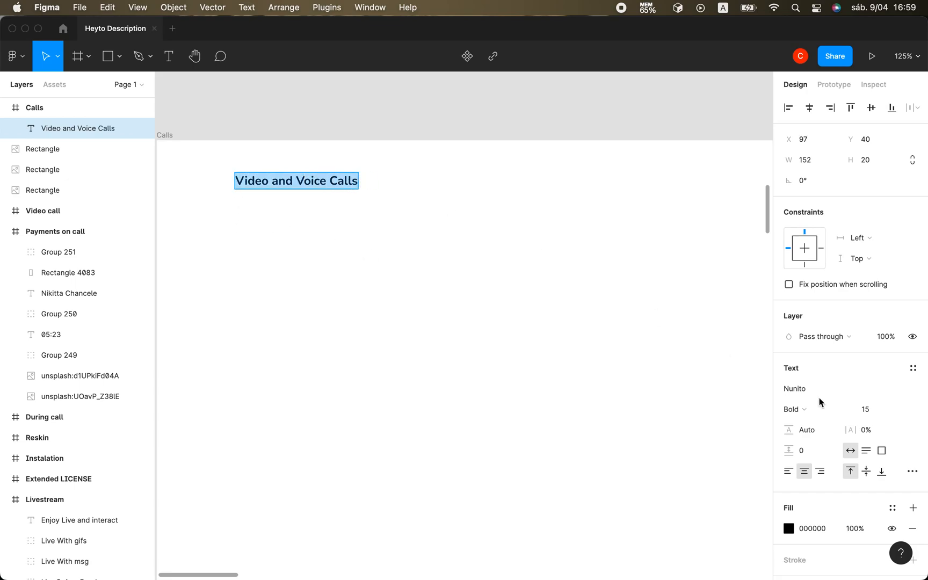
{"action": "left_click", "coordinate": [871, 406]}
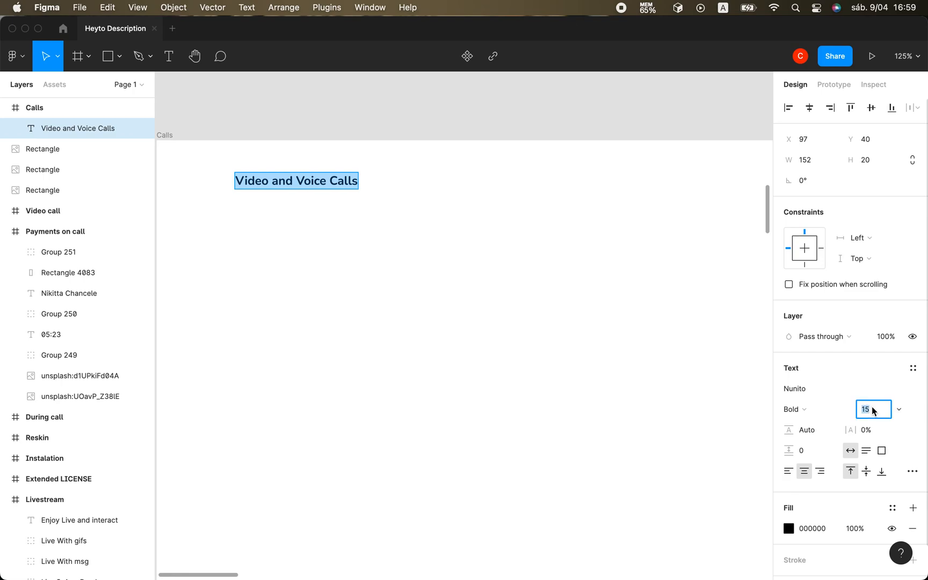
{"action": "type", "text": "50"}
{"action": "key", "text": "Return"}
{"action": "scroll", "coordinate": [563, 418], "scroll_direction": "left", "scroll_amount": 3}
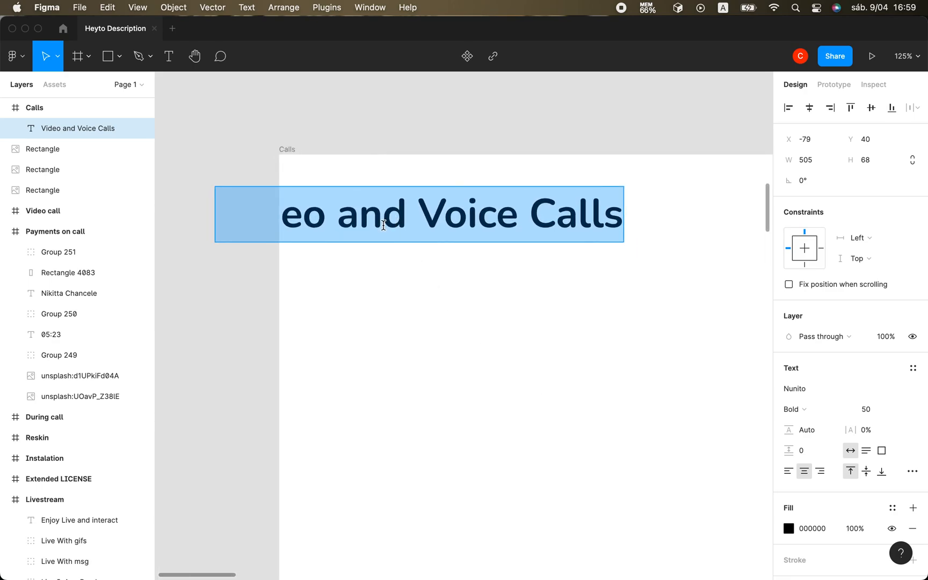
{"action": "key", "text": "Escape"}
{"action": "left_click_drag", "start_coordinate": [386, 230], "coordinate": [532, 227]}
{"action": "scroll", "coordinate": [518, 343], "scroll_direction": "right", "scroll_amount": 5}
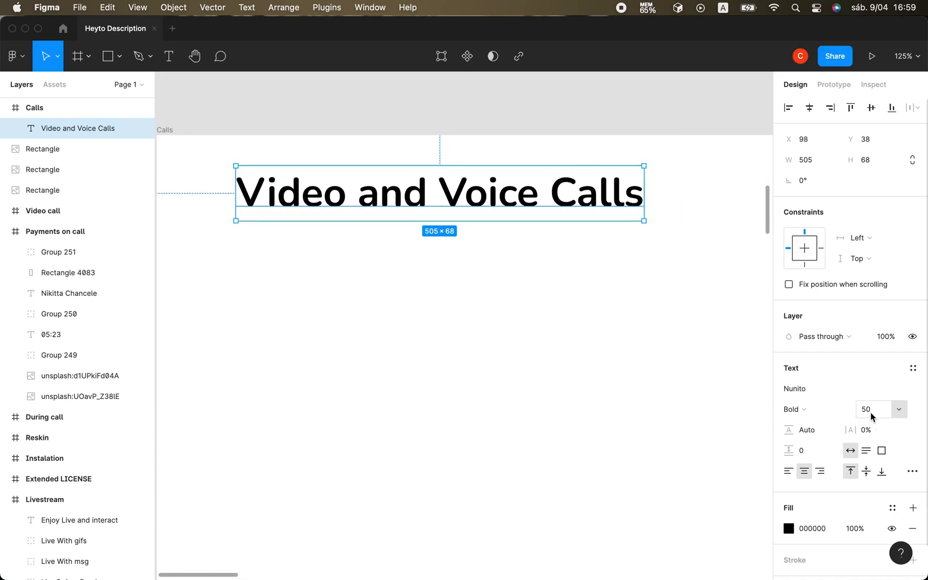
Increase the font size of the "Video and Voice Calls" heading to 59.
{"action": "left_click", "coordinate": [868, 411]}
{"action": "key", "text": "Up"}
{"action": "key", "text": "Up"}
{"action": "key", "text": "Up"}
{"action": "key", "text": "Up"}
{"action": "key", "text": "Up"}
{"action": "key", "text": "Up"}
{"action": "key", "text": "Up"}
{"action": "key", "text": "Up"}
{"action": "key", "text": "Up"}
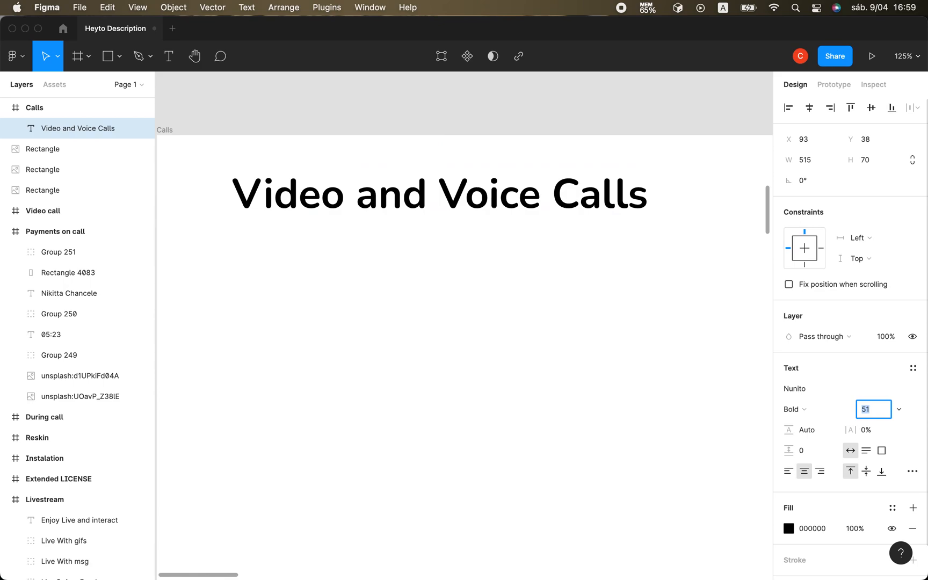
{"action": "left_click", "coordinate": [670, 196]}
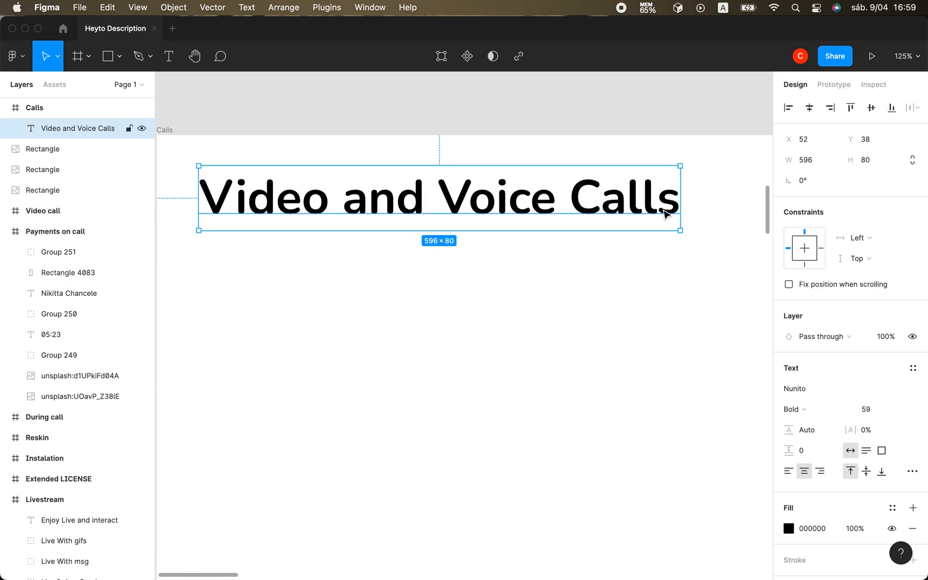
Retype the first word of the heading in capitals as "VIDEO".
{"action": "double_click", "coordinate": [652, 209]}
{"action": "left_click", "coordinate": [303, 207]}
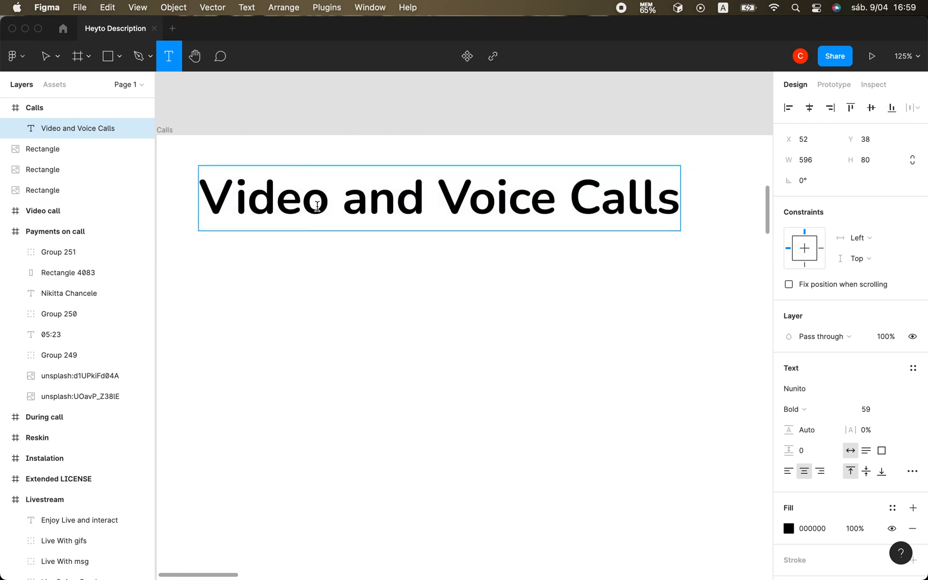
{"action": "left_click", "coordinate": [329, 205]}
{"action": "key", "text": "BackSpace"}
{"action": "key", "text": "BackSpace"}
{"action": "key", "text": "BackSpace"}
{"action": "key", "text": "BackSpace"}
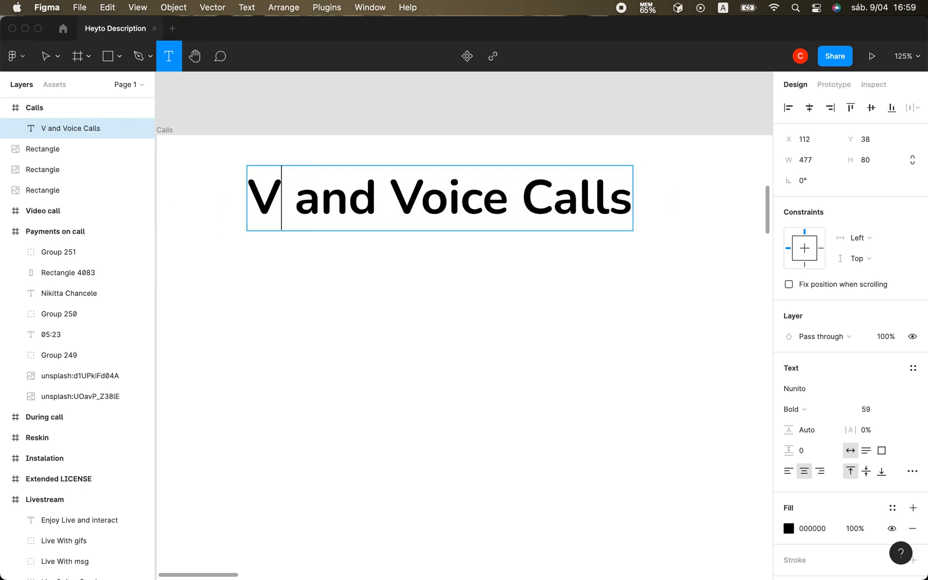
{"action": "type", "text": "i"}
{"action": "key", "text": "BackSpace"}
{"action": "type", "text": "IDEO"}
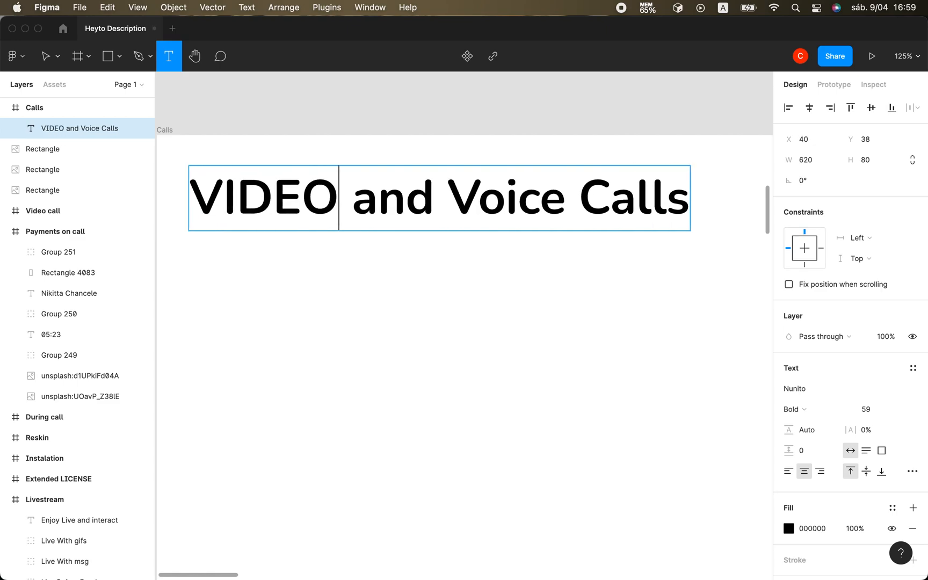
Replace the remaining heading words with the capitalised "AND VOICE CALLS".
{"action": "double_click", "coordinate": [383, 205]}
{"action": "type", "text": "AND"}
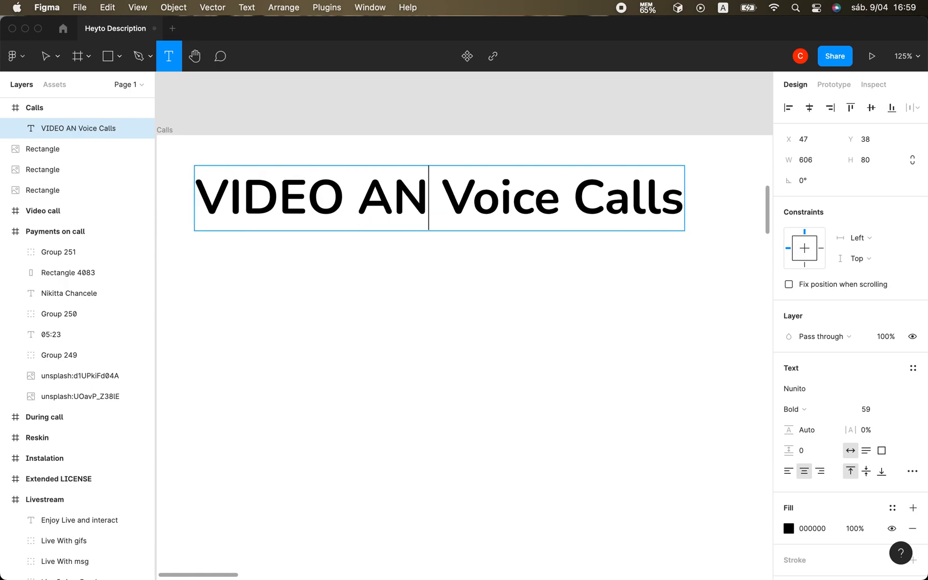
{"action": "double_click", "coordinate": [495, 199]}
{"action": "type", "text": "VOICE"}
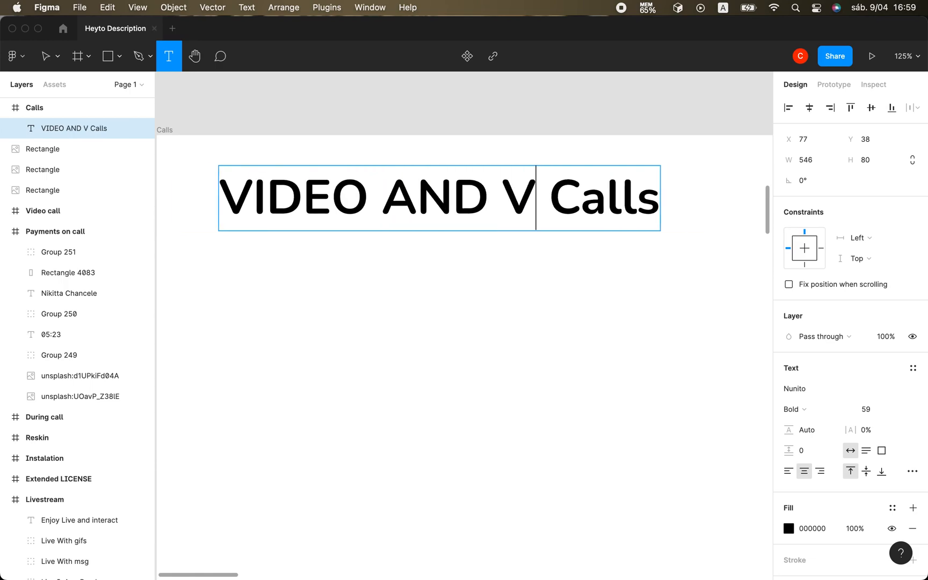
{"action": "double_click", "coordinate": [641, 195]}
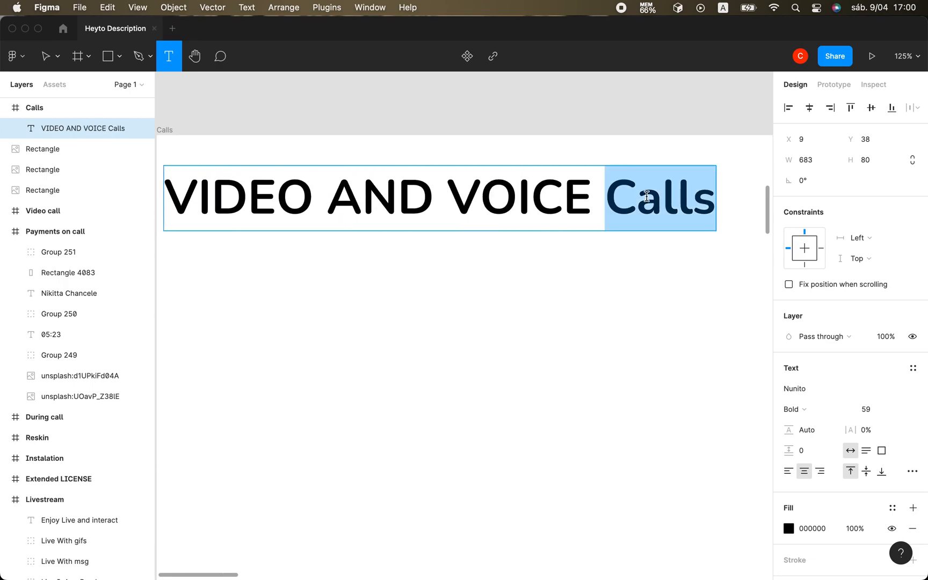
{"action": "type", "text": "CALLS"}
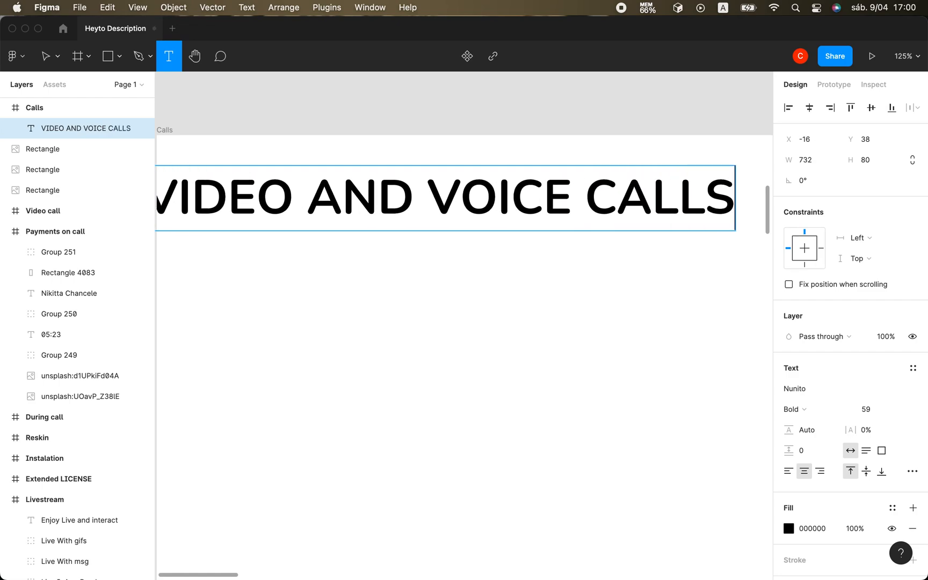
Move the heading back inside the Calls frame at about Y 39 and centre it horizontally.
{"action": "scroll", "coordinate": [629, 253], "scroll_direction": "left", "scroll_amount": 3}
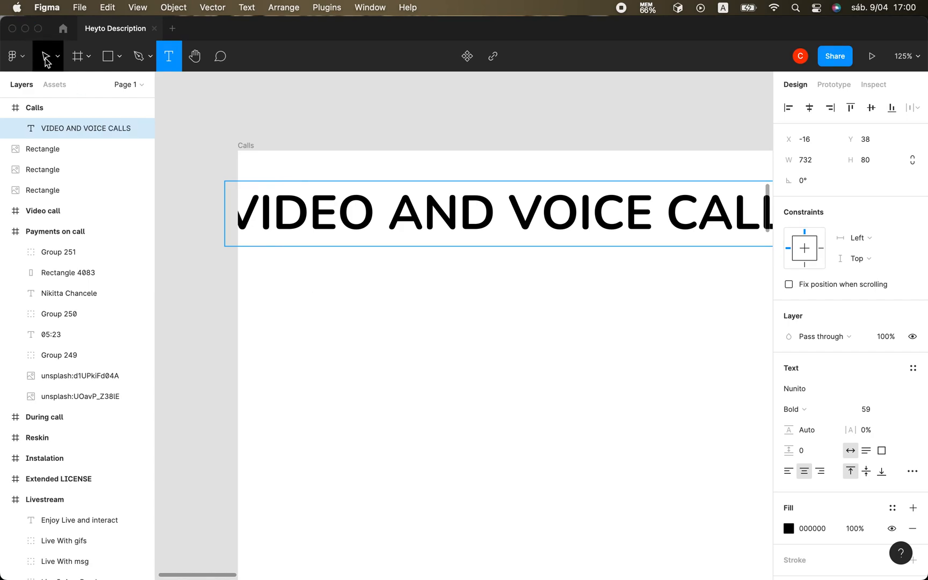
{"action": "left_click", "coordinate": [45, 56]}
{"action": "scroll", "coordinate": [352, 301], "scroll_direction": "right", "scroll_amount": 3}
{"action": "left_click_drag", "start_coordinate": [343, 215], "coordinate": [374, 216]}
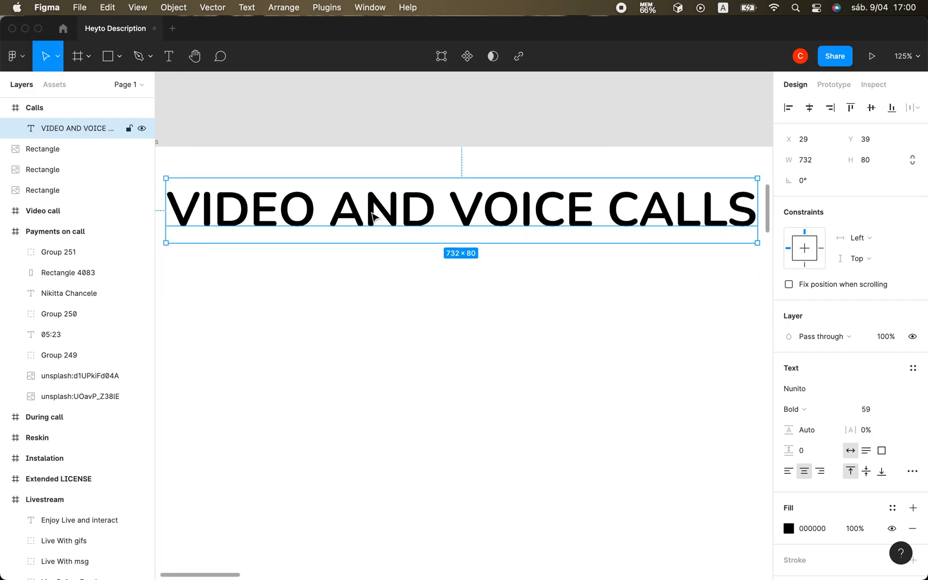
{"action": "left_click", "coordinate": [809, 107]}
{"action": "scroll", "coordinate": [564, 334], "scroll_direction": "down", "scroll_amount": 5}
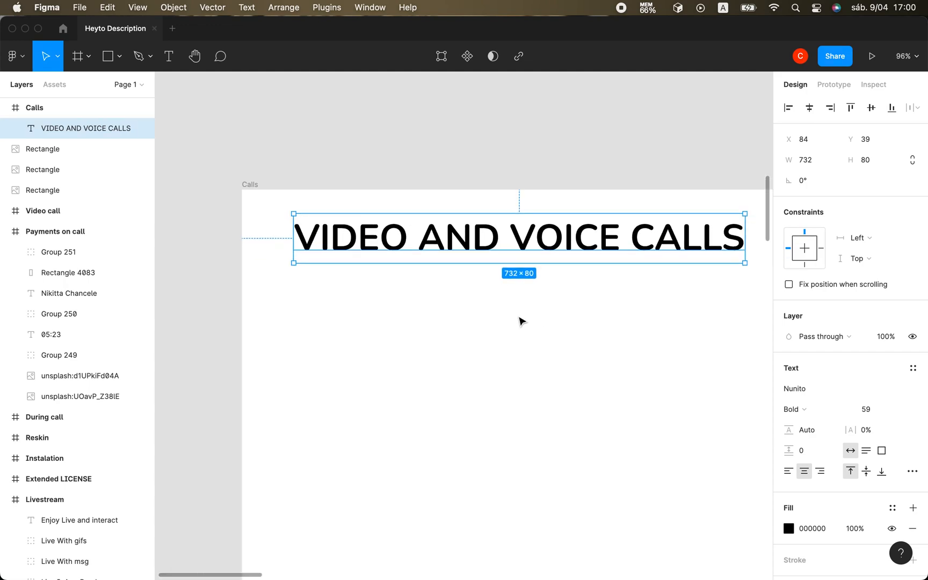
Apply the "primary" colour style to the heading's fill.
{"action": "scroll", "coordinate": [520, 321], "scroll_direction": "up", "scroll_amount": 2}
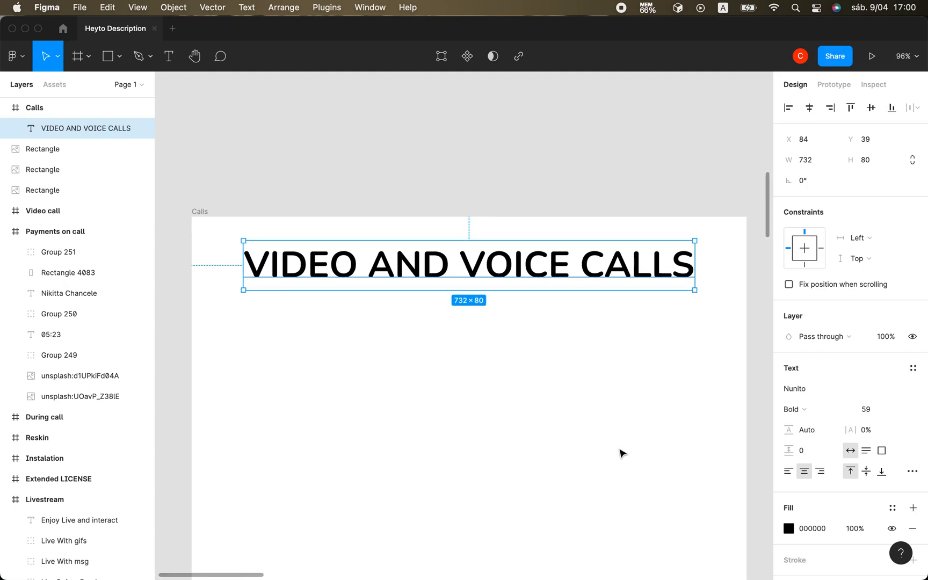
{"action": "left_click", "coordinate": [892, 507]}
{"action": "left_click", "coordinate": [823, 400]}
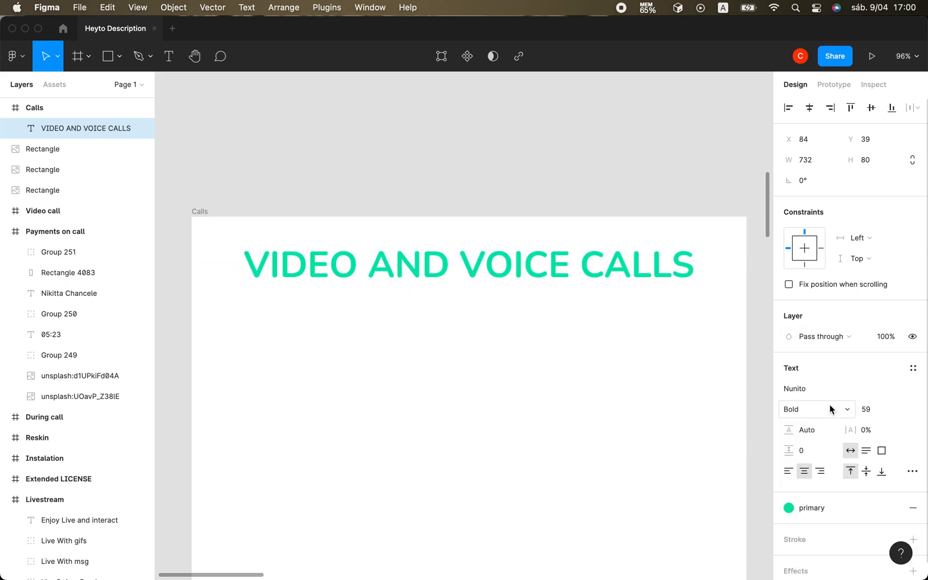
Apply the "black clear" colour style to the heading and detach the fill from that style.
{"action": "left_click", "coordinate": [804, 507]}
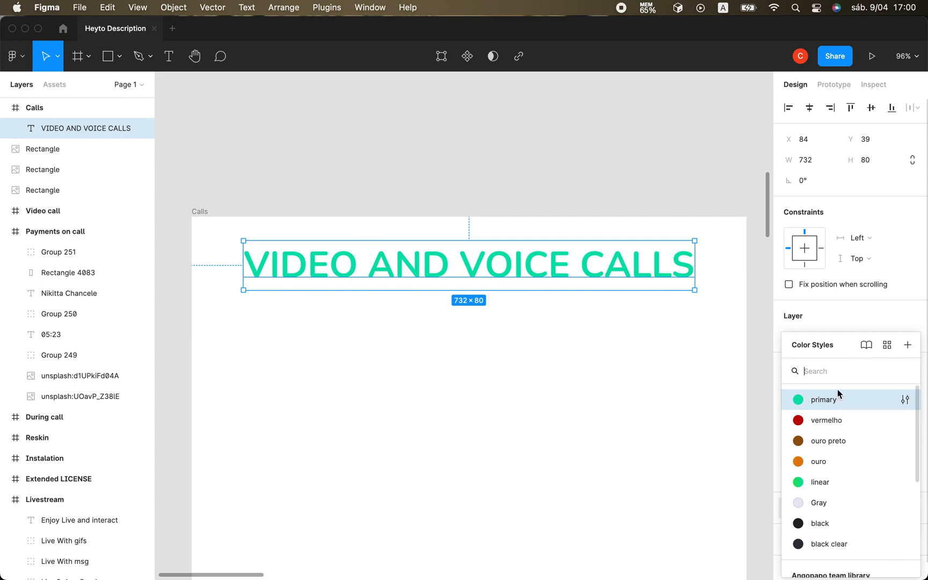
{"action": "left_click", "coordinate": [833, 546]}
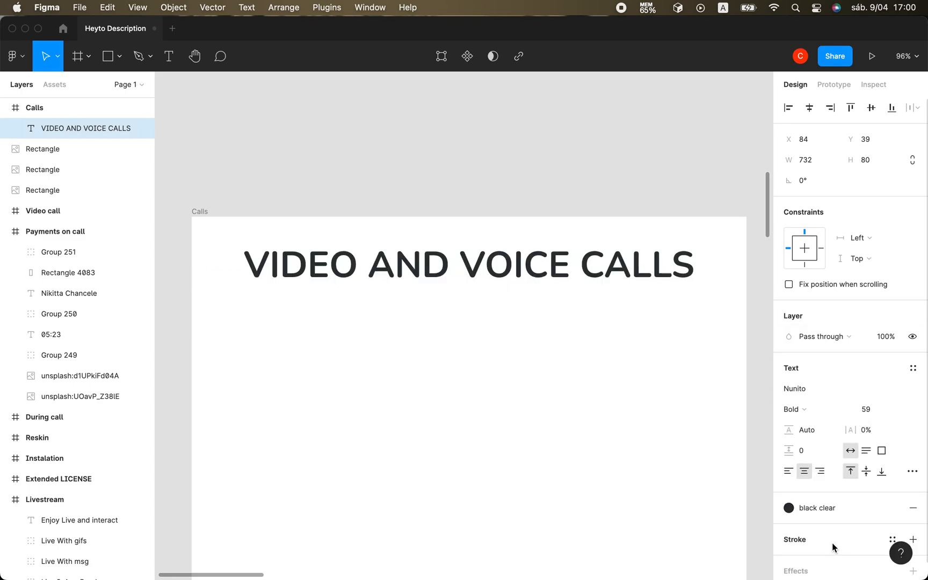
{"action": "left_click", "coordinate": [789, 508]}
{"action": "left_click", "coordinate": [833, 322]}
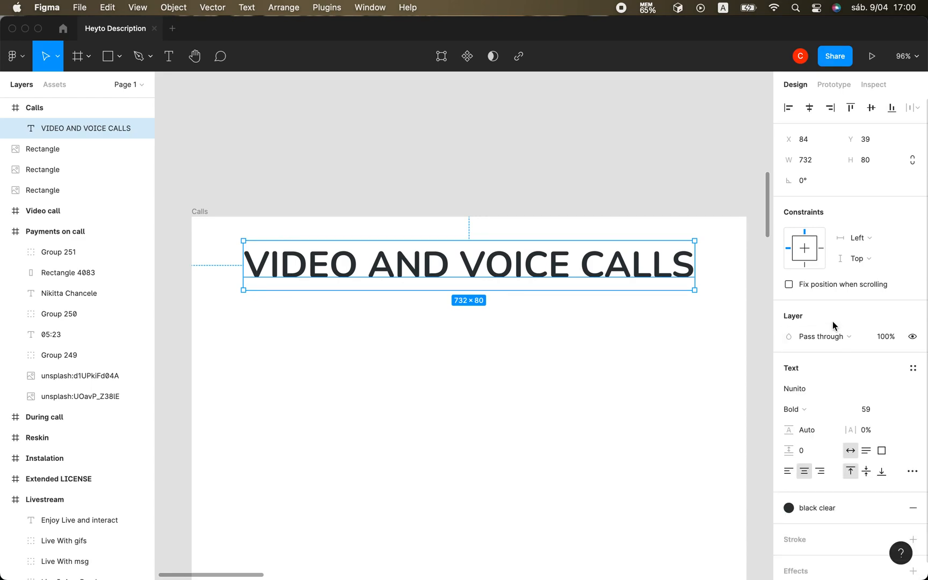
{"action": "left_click", "coordinate": [891, 507]}
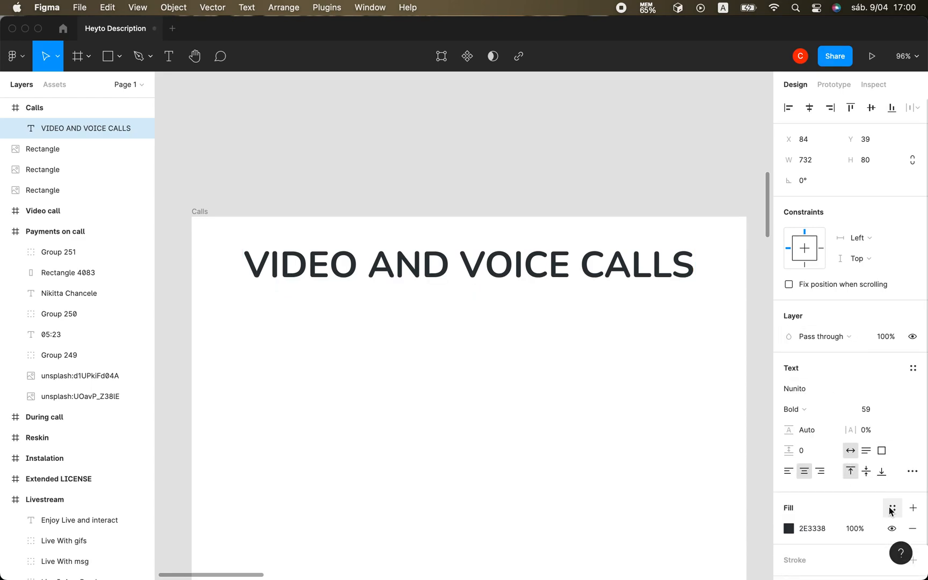
Lower the "VIDEO AND VOICE CALLS" heading's fill opacity to 35% and apply the "primary" colour style to it.
{"action": "left_click", "coordinate": [788, 528]}
{"action": "left_click_drag", "start_coordinate": [758, 445], "coordinate": [694, 445]}
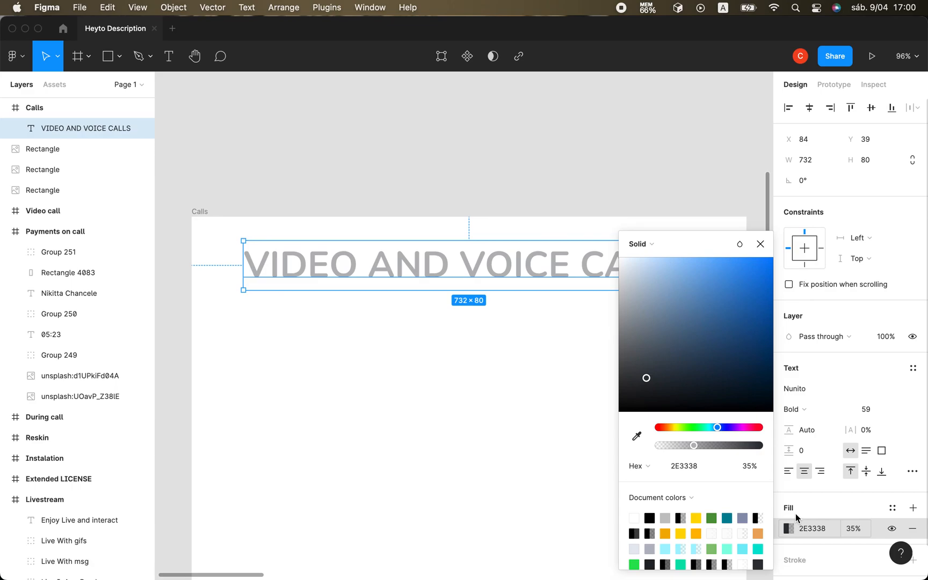
{"action": "left_click", "coordinate": [895, 510]}
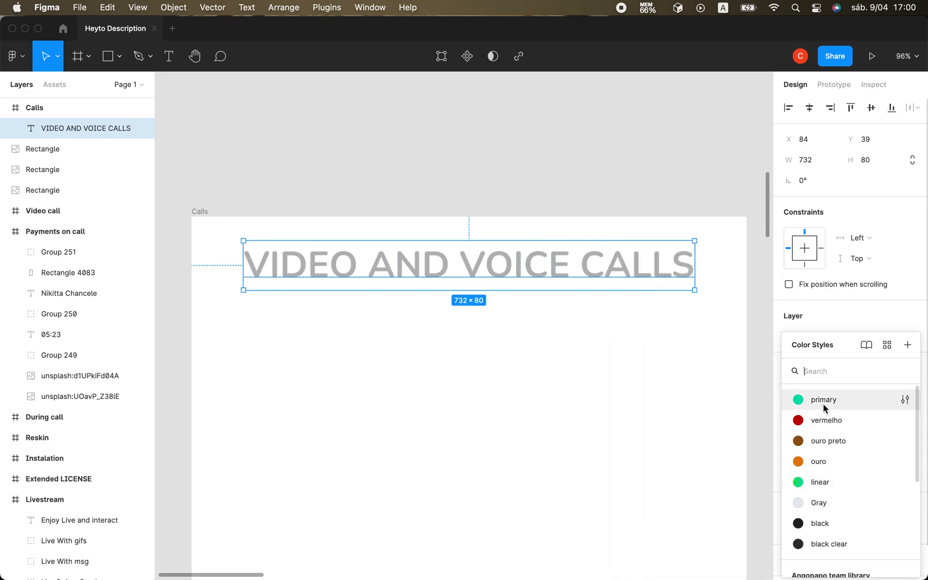
{"action": "left_click", "coordinate": [822, 347]}
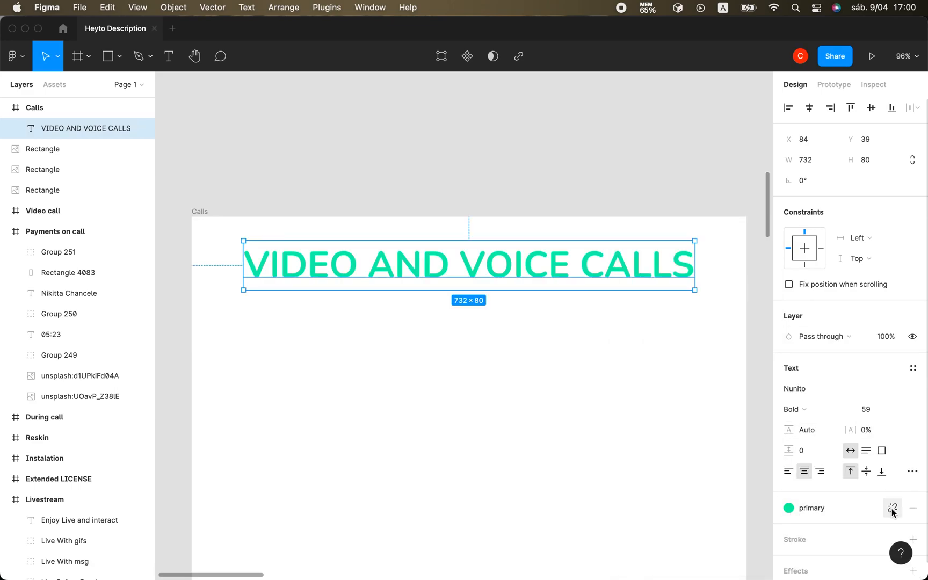
Detach the heading's fill from the "primary" style and lower its opacity to 12%.
{"action": "left_click", "coordinate": [892, 506]}
{"action": "left_click", "coordinate": [789, 528]}
{"action": "left_click_drag", "start_coordinate": [757, 445], "coordinate": [671, 445]}
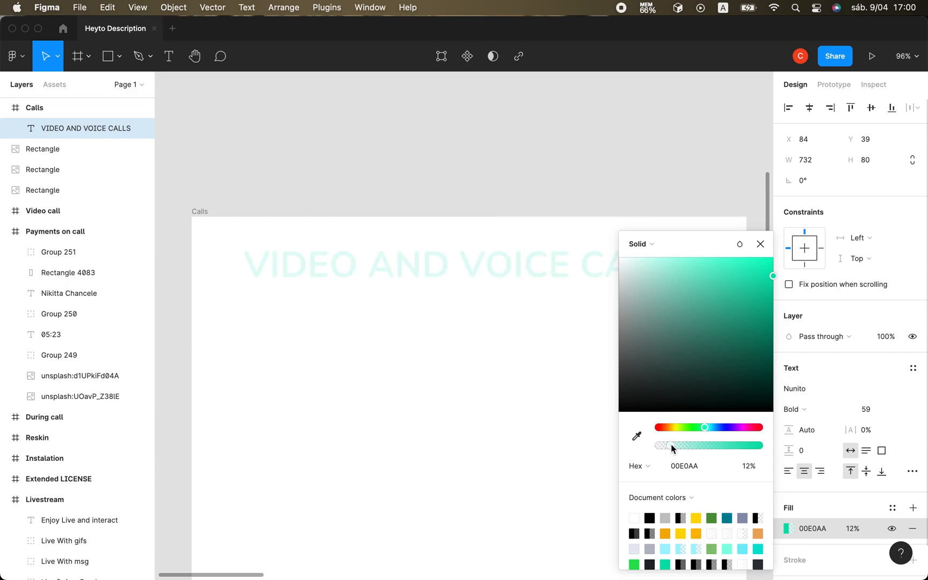
{"action": "left_click", "coordinate": [760, 244]}
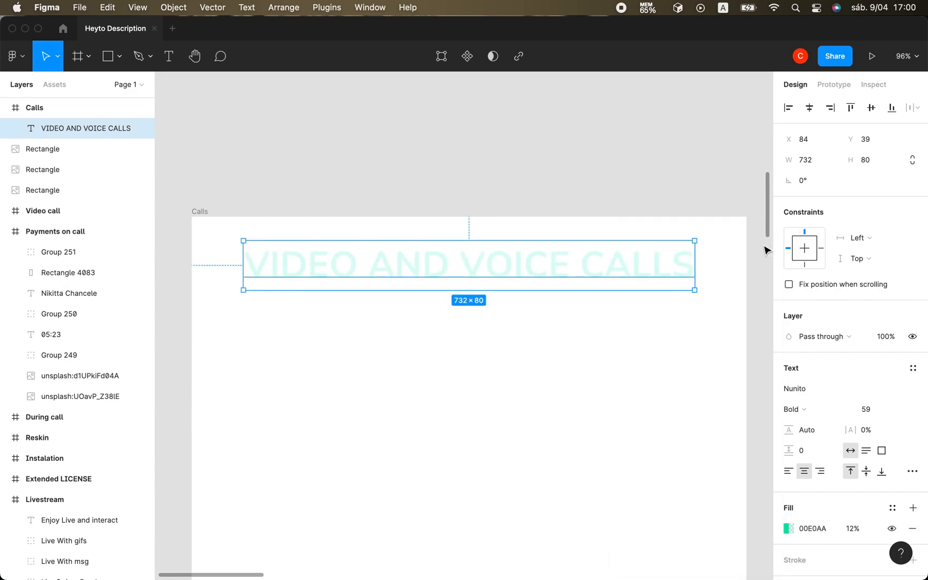
{"action": "left_click", "coordinate": [553, 348]}
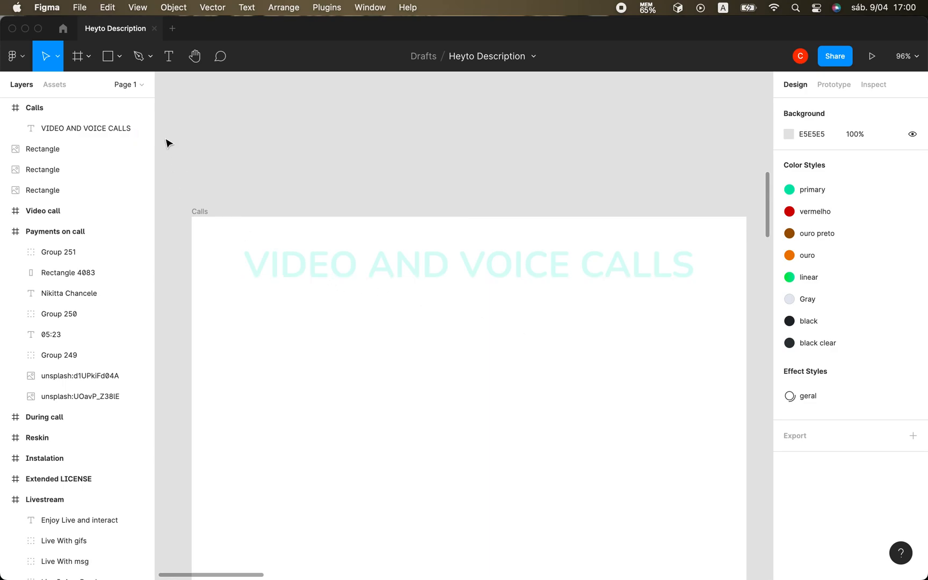
{"action": "left_click", "coordinate": [166, 60]}
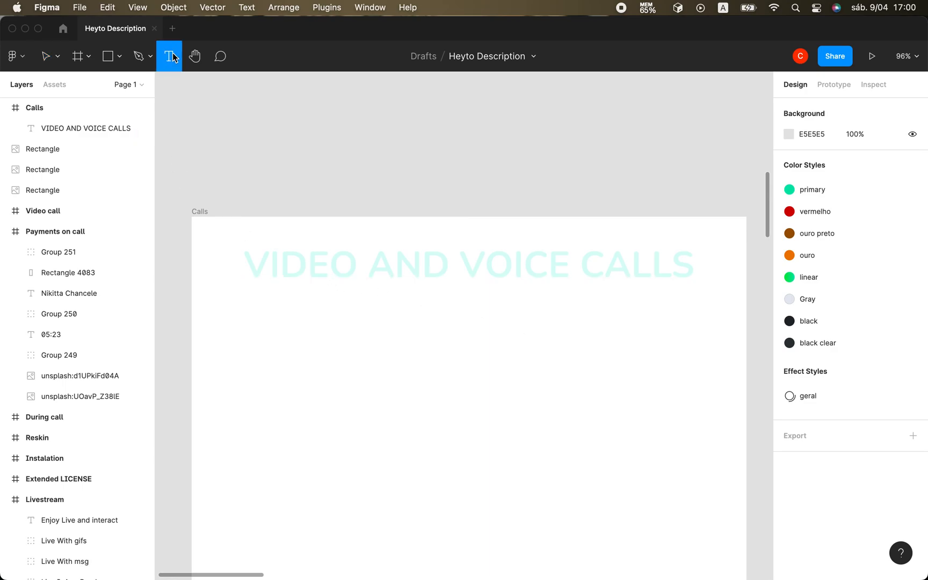
{"action": "left_click", "coordinate": [268, 300]}
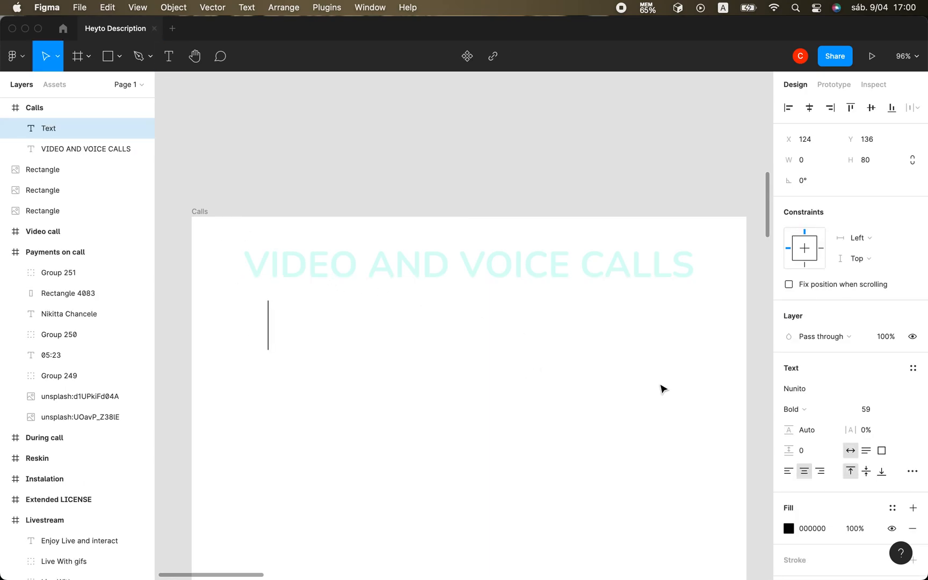
{"action": "left_click", "coordinate": [865, 411]}
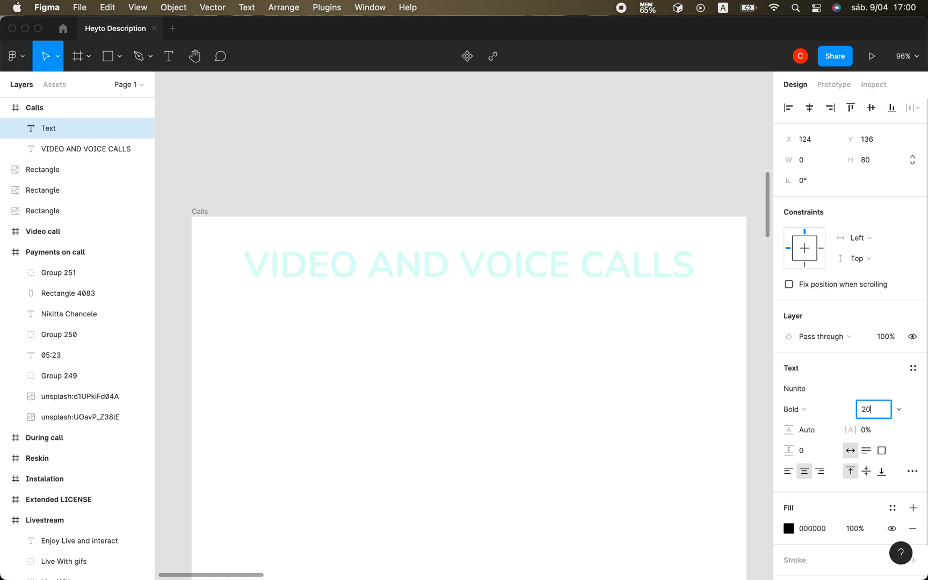
{"action": "left_click", "coordinate": [267, 315]}
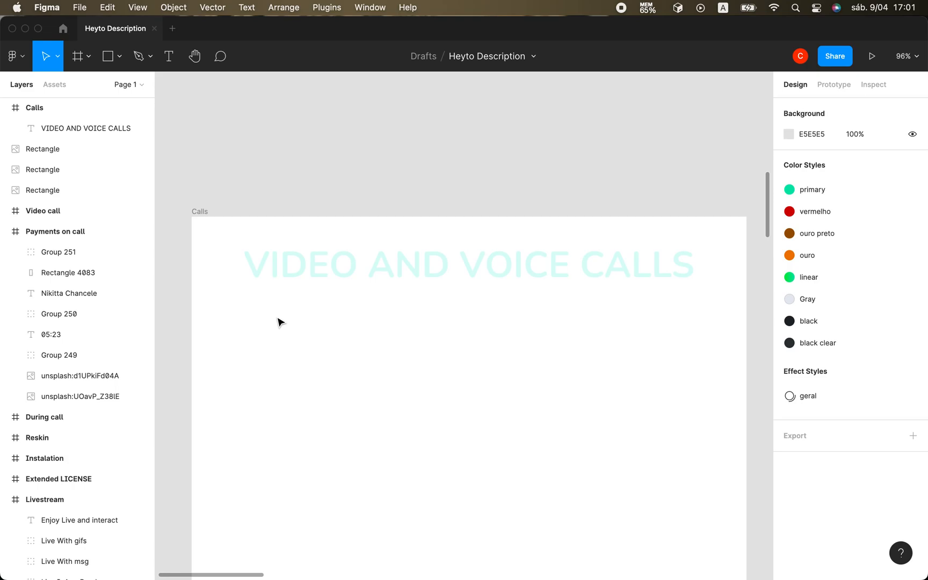
Add a text layer reading "video and voice calls" below the heading in the Calls frame.
{"action": "left_click", "coordinate": [87, 130]}
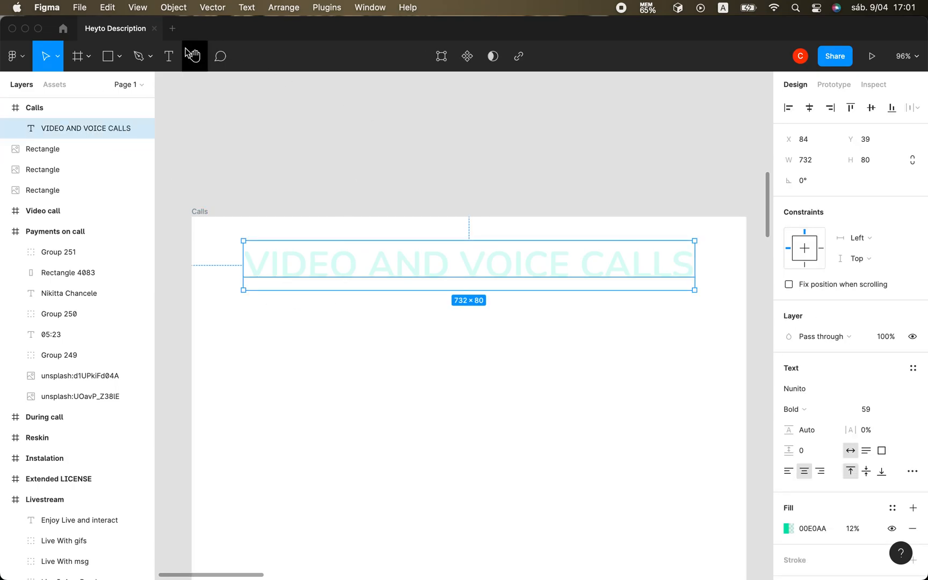
{"action": "left_click", "coordinate": [168, 56]}
{"action": "left_click", "coordinate": [282, 340]}
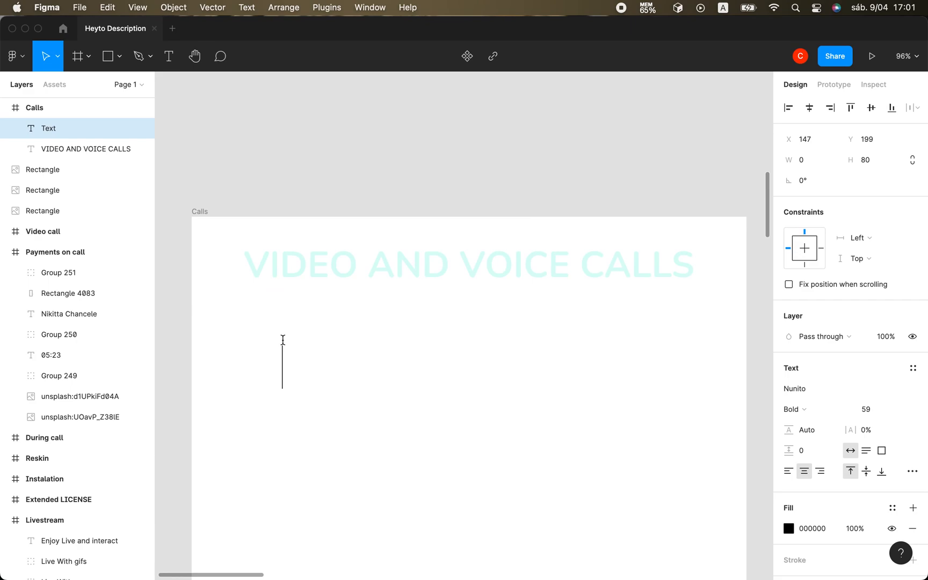
{"action": "type", "text": "LIV"}
{"action": "key", "text": "BackSpace"}
{"action": "key", "text": "BackSpace"}
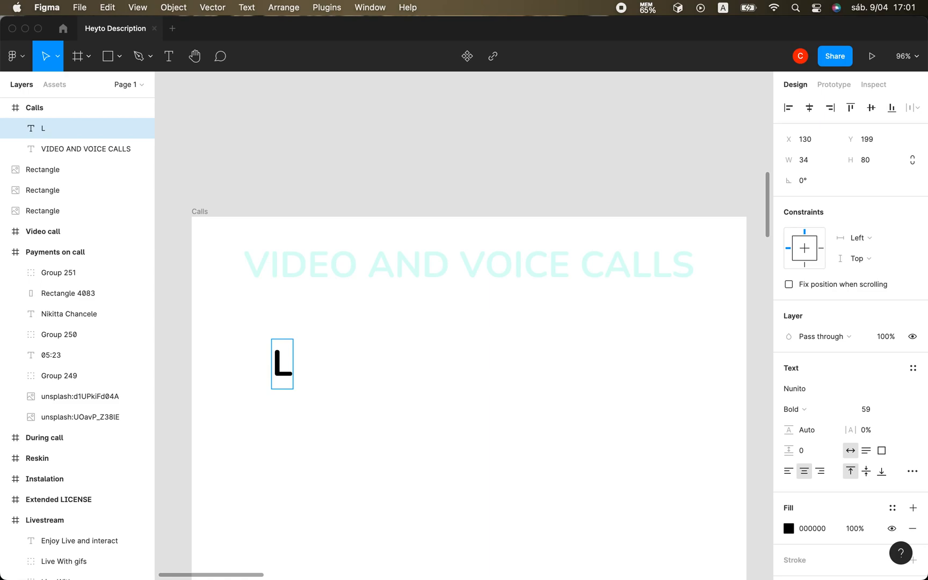
{"action": "key", "text": "BackSpace"}
{"action": "type", "text": "video"}
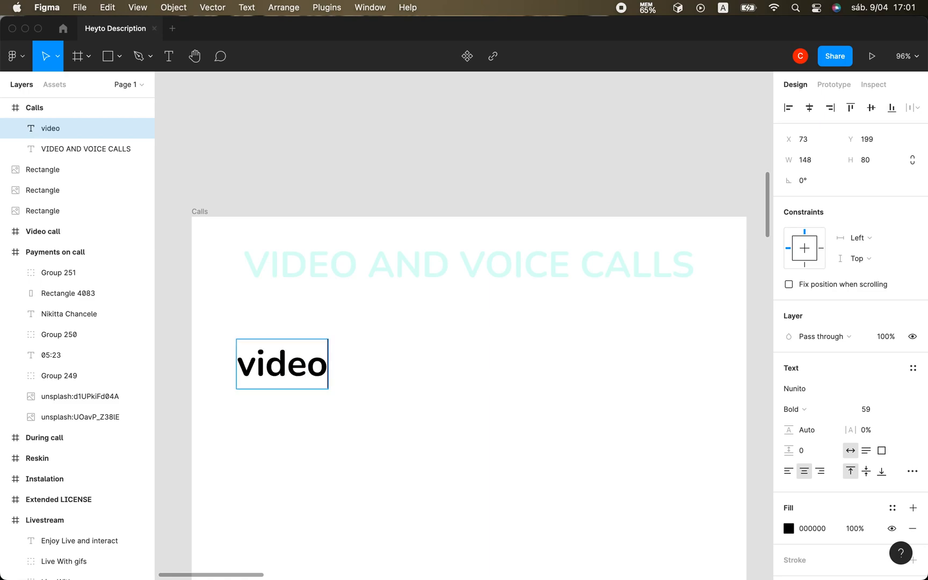
{"action": "type", "text": " and voice calls"}
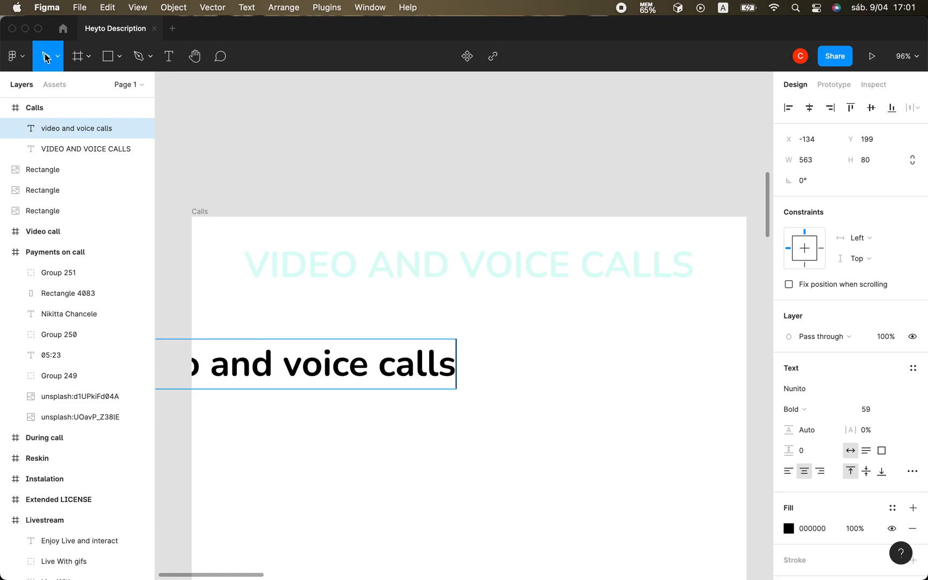
{"action": "key", "text": "Escape"}
Set the "video and voice calls" text to size 20 and place it beneath the start of the heading at about X 90.
{"action": "left_click_drag", "start_coordinate": [452, 355], "coordinate": [586, 301]}
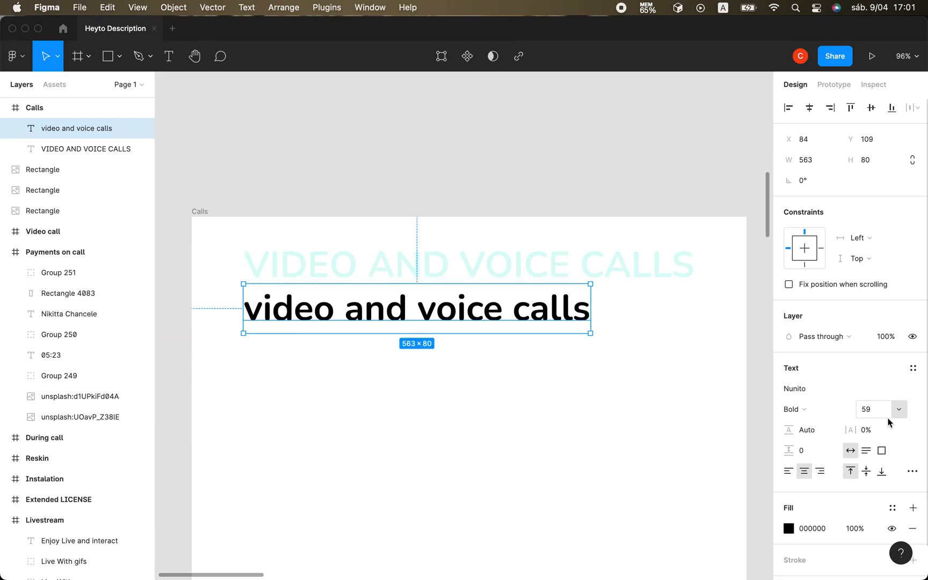
{"action": "left_click", "coordinate": [870, 412]}
{"action": "type", "text": "20"}
{"action": "key", "text": "Return"}
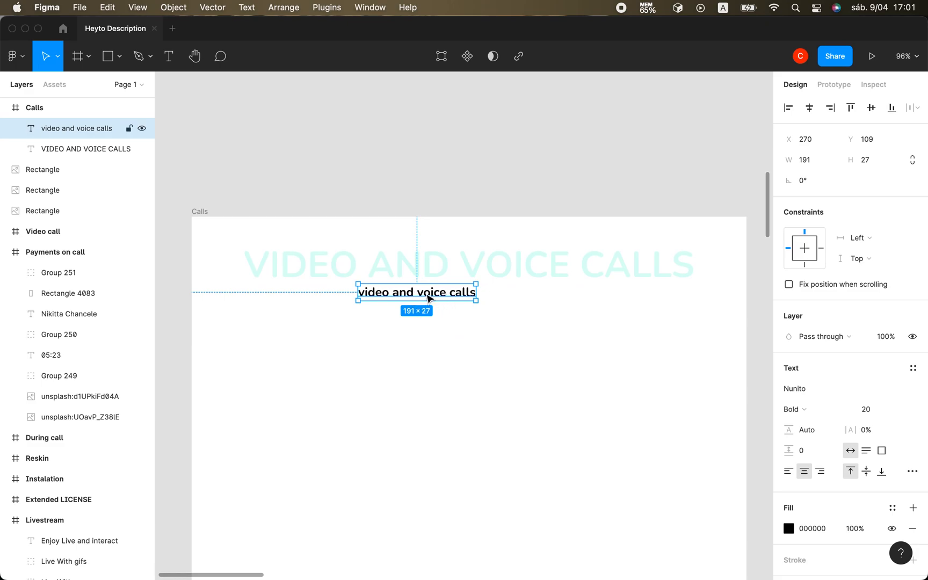
{"action": "left_click_drag", "start_coordinate": [428, 298], "coordinate": [303, 298]}
Apply the "ouro" colour style to the fill of the "VIDEO AND VOICE CALLS" heading.
{"action": "left_click", "coordinate": [375, 277]}
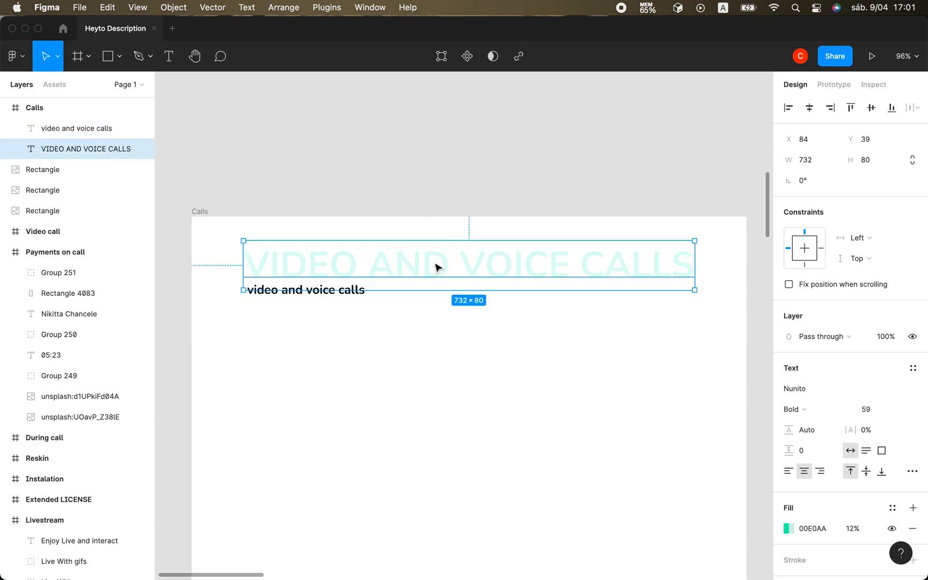
{"action": "left_click", "coordinate": [801, 530]}
{"action": "left_click", "coordinate": [790, 527]}
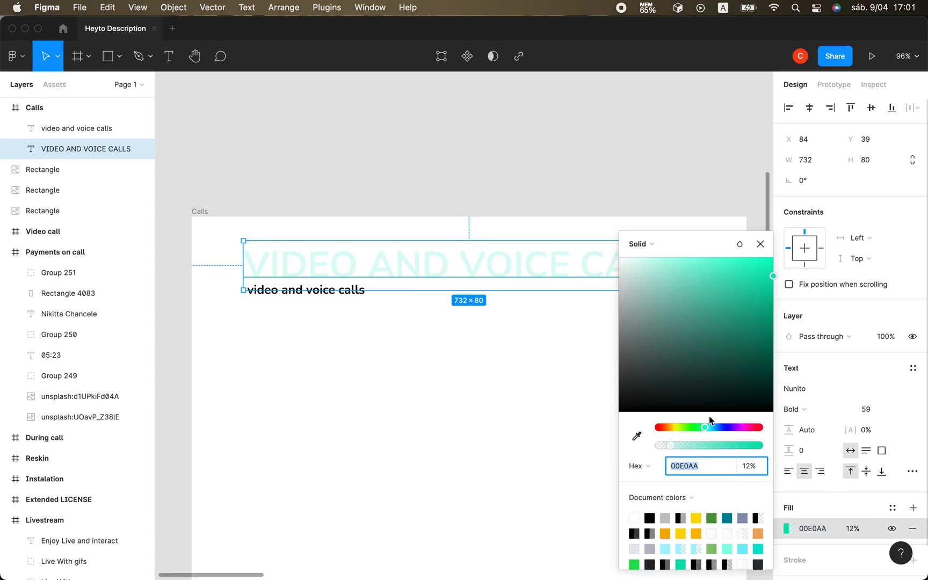
{"action": "left_click", "coordinate": [899, 508]}
{"action": "left_click", "coordinate": [831, 459]}
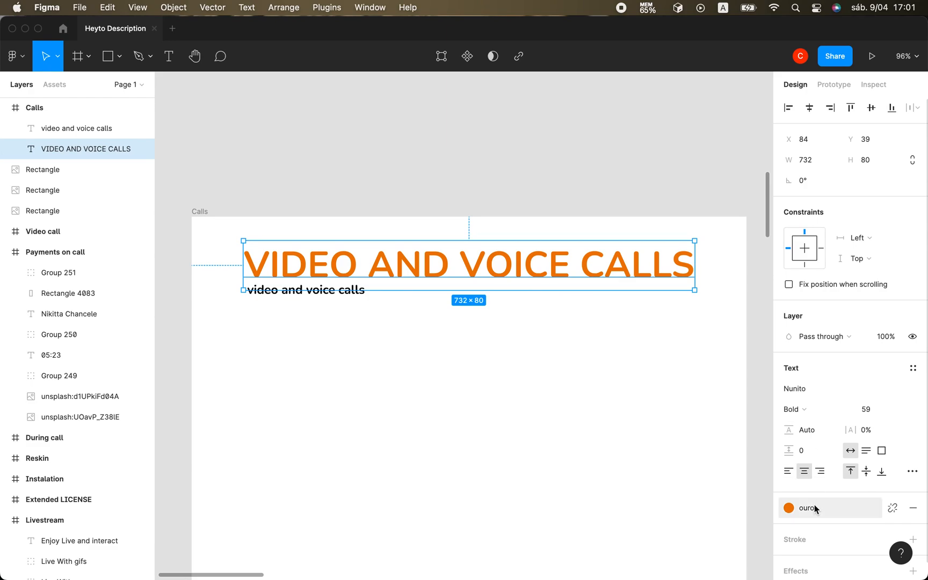
Detach the heading's fill from the "ouro" style and lower its opacity to 38%.
{"action": "left_click", "coordinate": [892, 507]}
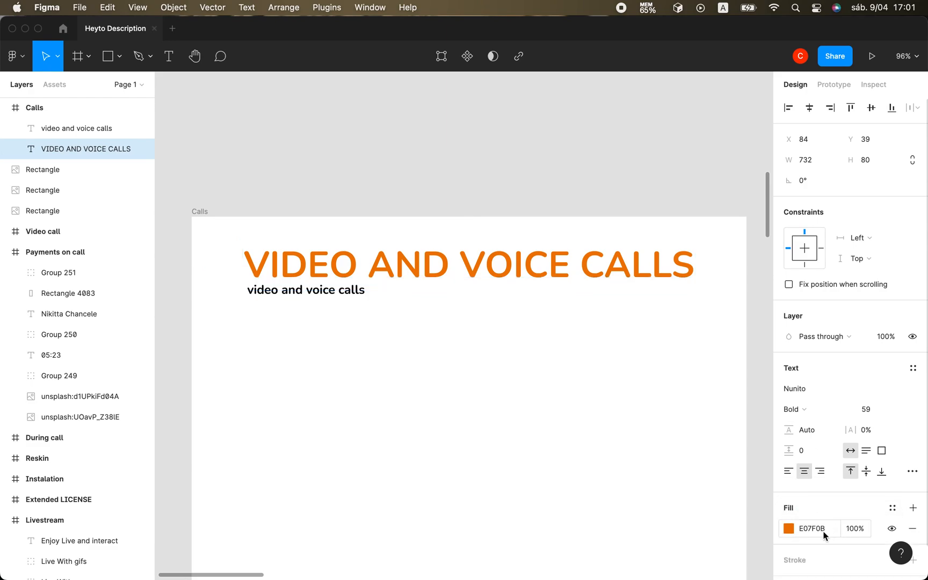
{"action": "left_click", "coordinate": [784, 527]}
{"action": "left_click_drag", "start_coordinate": [739, 445], "coordinate": [713, 446]}
{"action": "left_click_drag", "start_coordinate": [704, 447], "coordinate": [701, 448]}
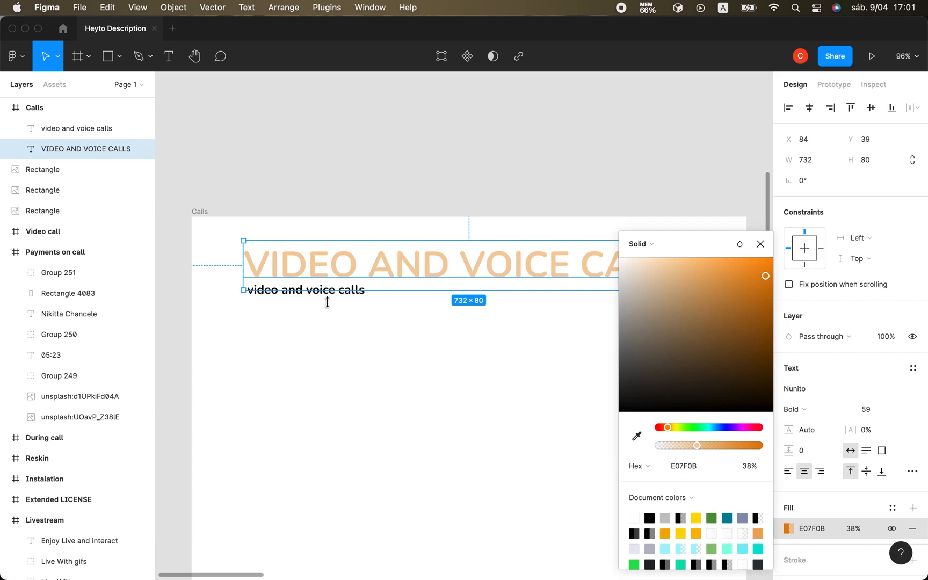
Nudge the small "video and voice calls" text to about X 99, Y 101 so it overlaps the heading's lower edge.
{"action": "left_click", "coordinate": [304, 293]}
{"action": "key", "text": "Up"}
{"action": "key", "text": "Up"}
{"action": "key", "text": "Up"}
{"action": "key", "text": "Up"}
{"action": "key", "text": "Up"}
{"action": "key", "text": "Up"}
{"action": "key", "text": "Up"}
{"action": "key", "text": "Up"}
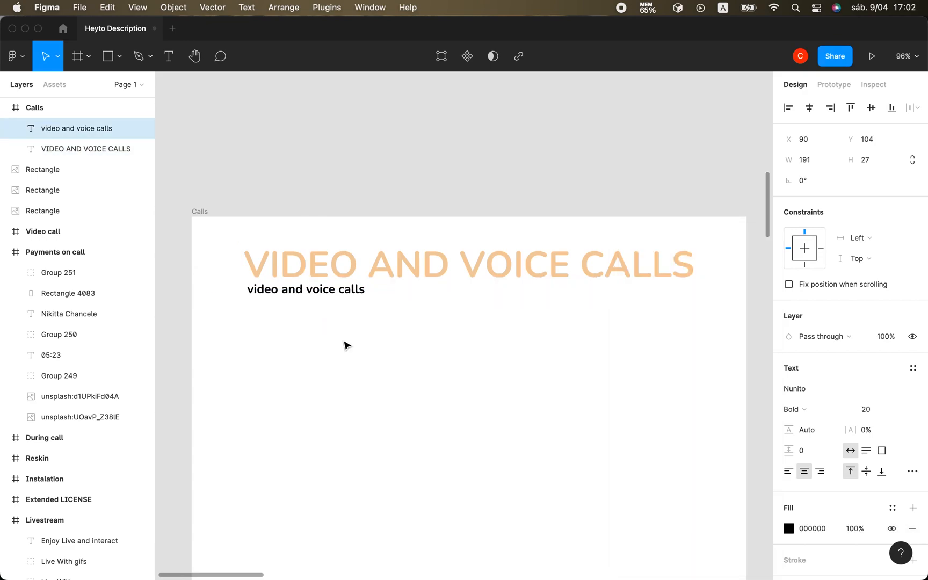
{"action": "key", "text": "Right"}
{"action": "key", "text": "Right"}
{"action": "key", "text": "Right"}
{"action": "key", "text": "Right"}
{"action": "key", "text": "Right"}
{"action": "key", "text": "Right"}
{"action": "key", "text": "Right"}
{"action": "key", "text": "Right"}
{"action": "key", "text": "Right"}
{"action": "key", "text": "Up"}
{"action": "key", "text": "Up"}
{"action": "key", "text": "Up"}
{"action": "key", "text": "Up"}
{"action": "key", "text": "Up"}
{"action": "key", "text": "Up"}
{"action": "key", "text": "Up"}
{"action": "key", "text": "Up"}
{"action": "key", "text": "Down"}
{"action": "key", "text": "Down"}
{"action": "key", "text": "Down"}
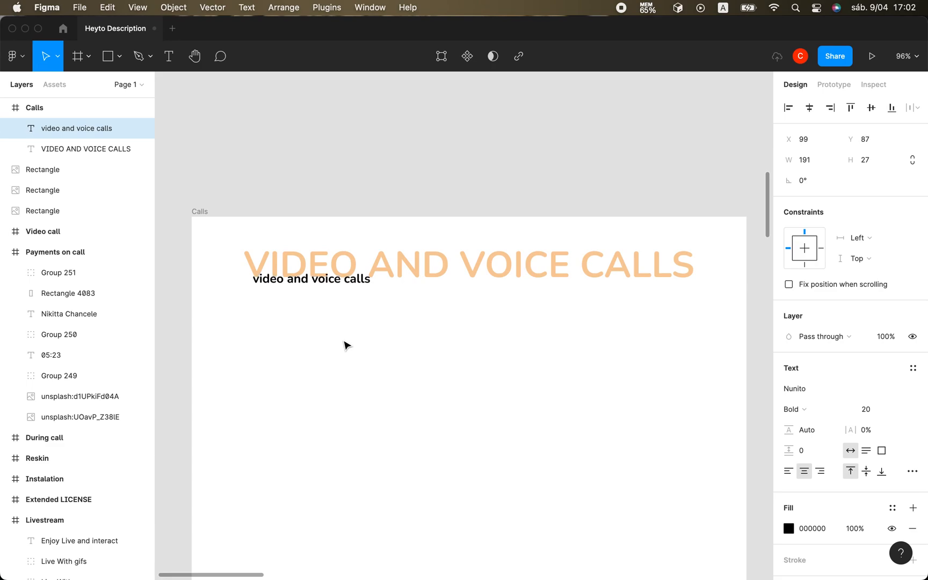
{"action": "key", "text": "Down"}
{"action": "key", "text": "Down"}
{"action": "key", "text": "Down"}
{"action": "key", "text": "Down"}
{"action": "key", "text": "Down"}
{"action": "key", "text": "Down"}
{"action": "key", "text": "Down"}
{"action": "key", "text": "Down"}
{"action": "key", "text": "Down"}
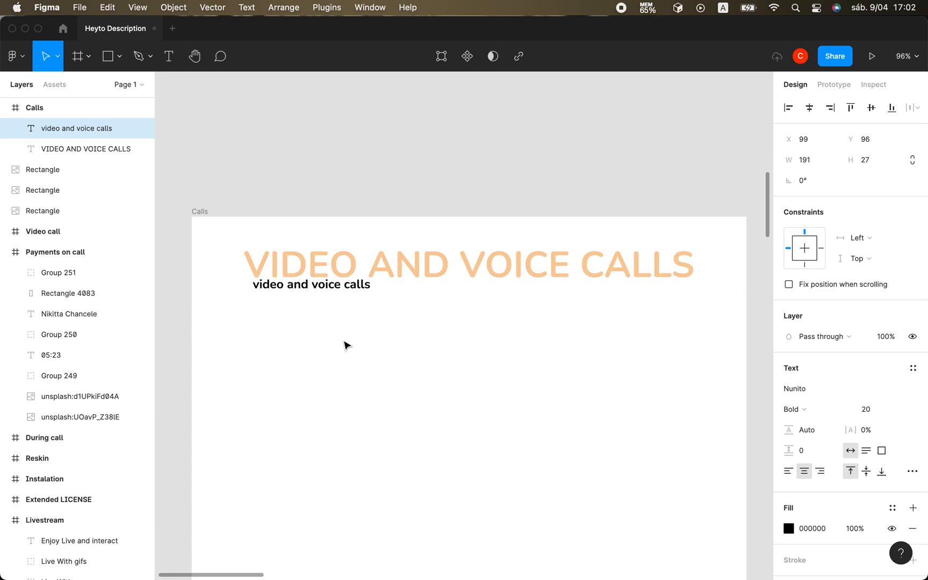
Reduce the opacity of the heading's orange fill to 8%.
{"action": "left_click", "coordinate": [403, 260]}
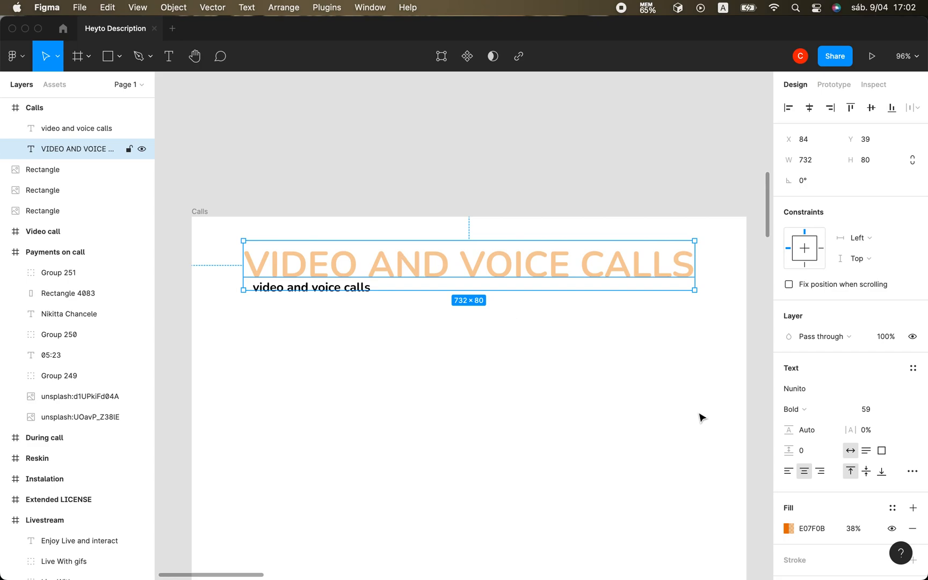
{"action": "left_click", "coordinate": [858, 529]}
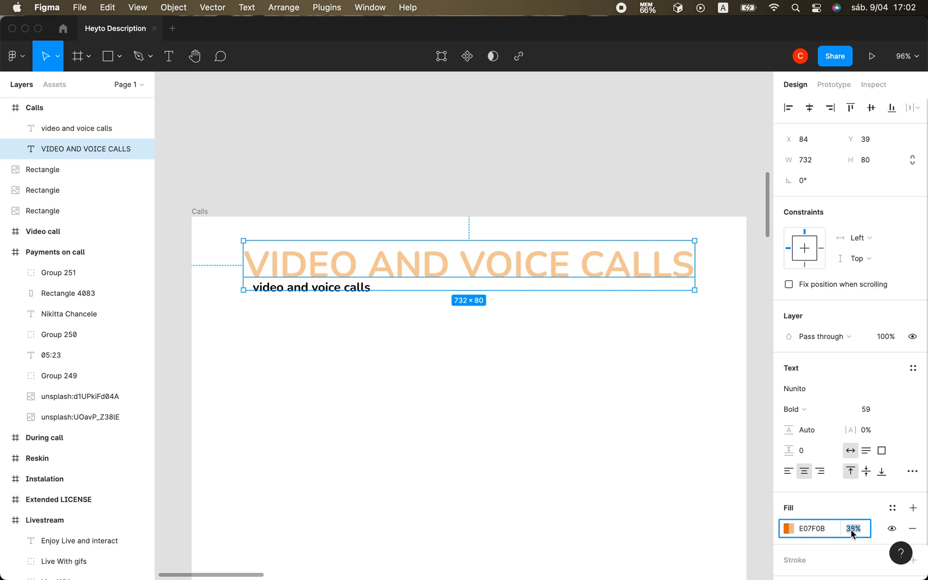
{"action": "key", "text": "Down"}
{"action": "key", "text": "Down"}
{"action": "key", "text": "Down"}
{"action": "key", "text": "Down"}
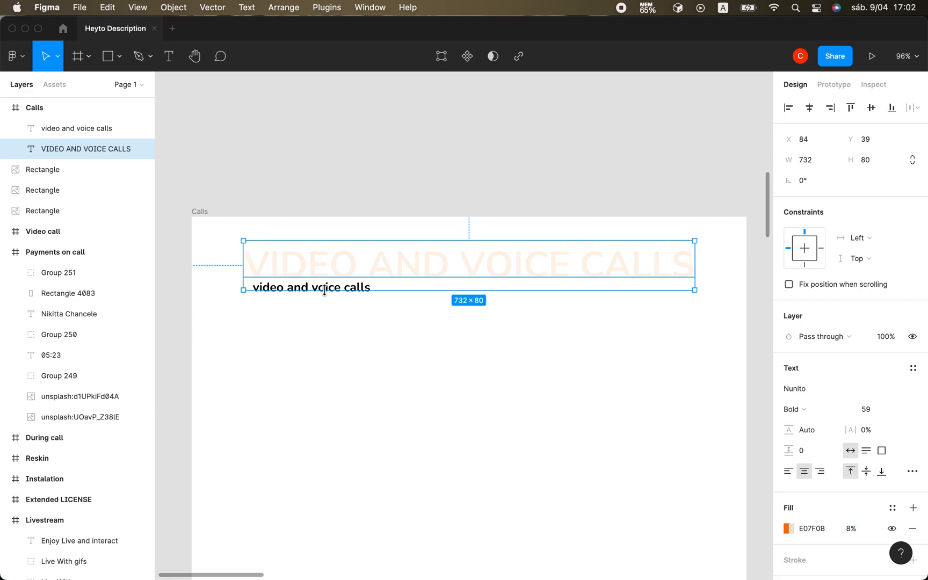
{"action": "left_click", "coordinate": [328, 328]}
Increase the "video and voice calls" text size to 28 and align it with the heading's left edge at X 84, Y 100.
{"action": "left_click", "coordinate": [333, 291]}
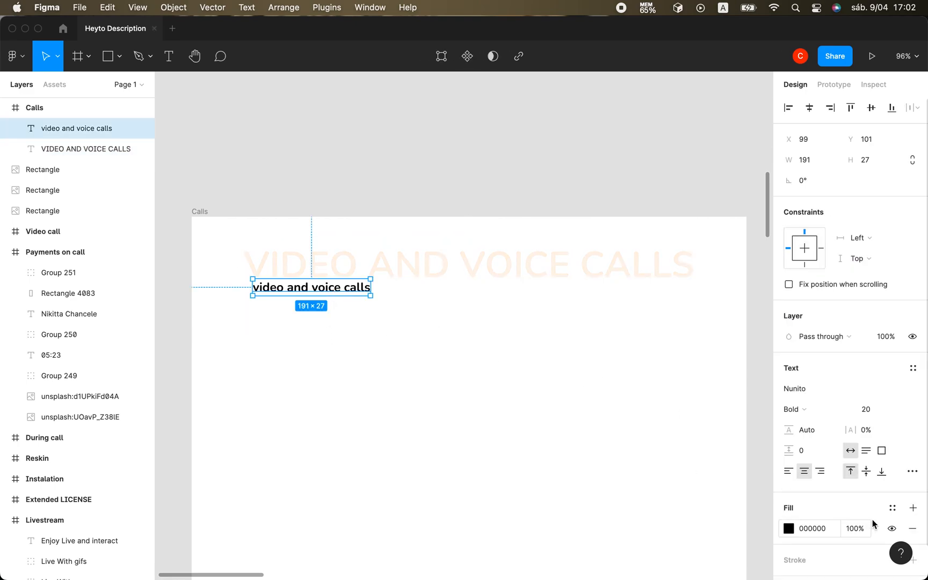
{"action": "left_click", "coordinate": [868, 409]}
{"action": "key", "text": "Up"}
{"action": "key", "text": "Up"}
{"action": "key", "text": "Up"}
{"action": "key", "text": "Up"}
{"action": "key", "text": "Up"}
{"action": "key", "text": "Up"}
{"action": "key", "text": "Up"}
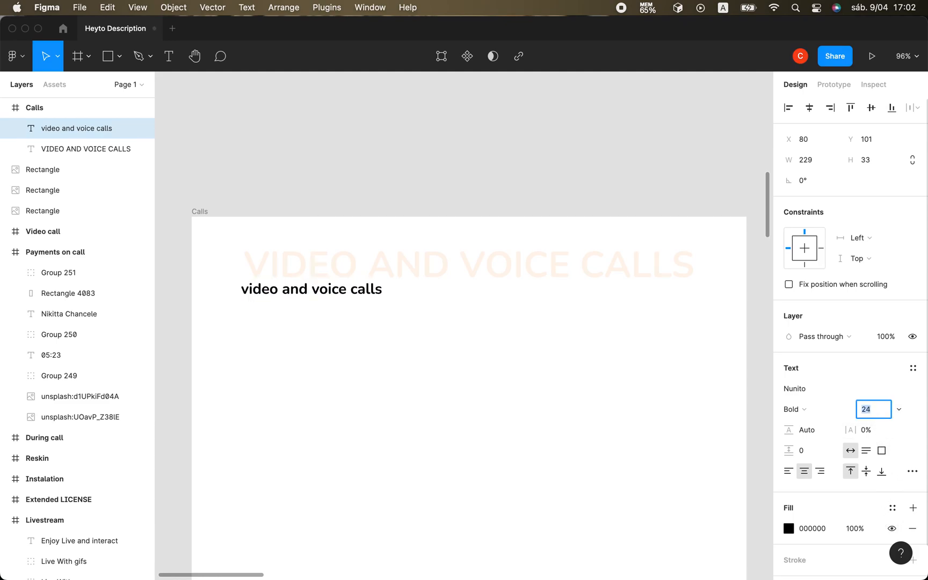
{"action": "key", "text": "Up"}
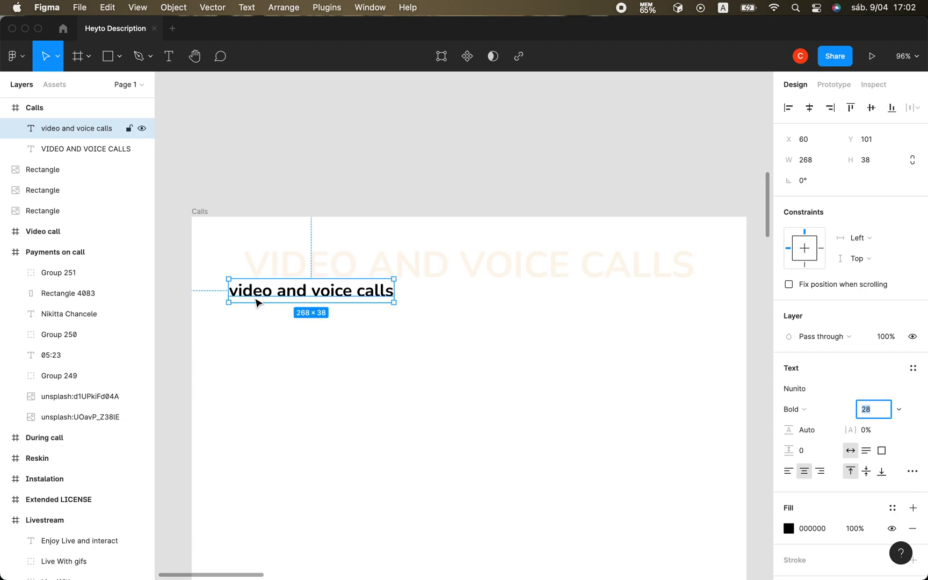
{"action": "left_click_drag", "start_coordinate": [256, 297], "coordinate": [274, 295]}
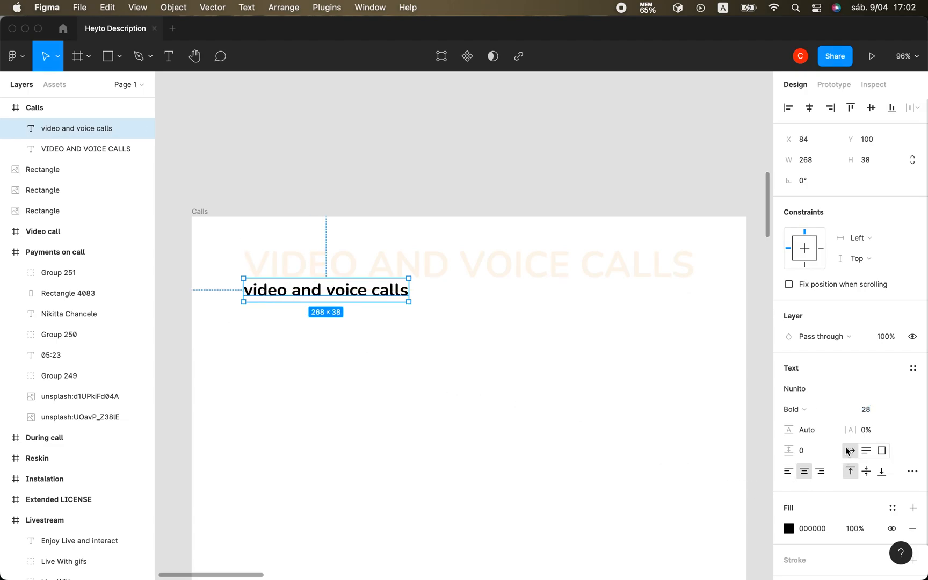
Change the font weight of the "video and voice calls" text to SemiBold.
{"action": "left_click", "coordinate": [811, 412]}
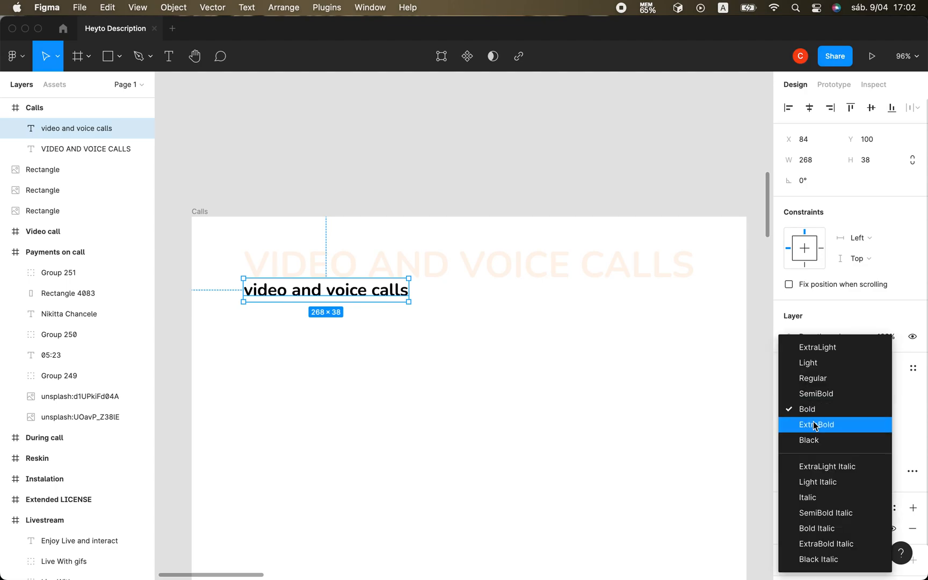
{"action": "left_click", "coordinate": [817, 391]}
{"action": "left_click", "coordinate": [450, 430]}
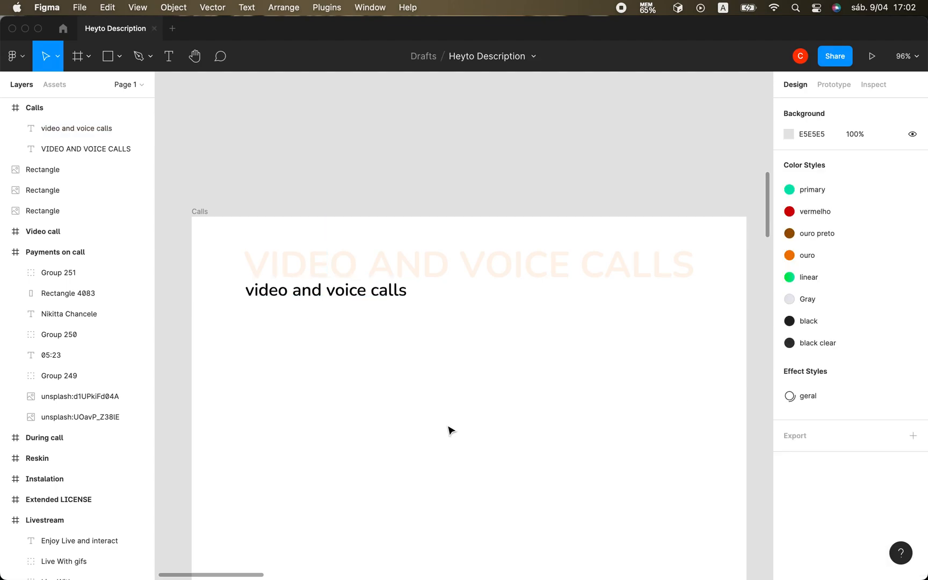
{"action": "scroll", "coordinate": [450, 430], "scroll_direction": "down", "scroll_amount": 3}
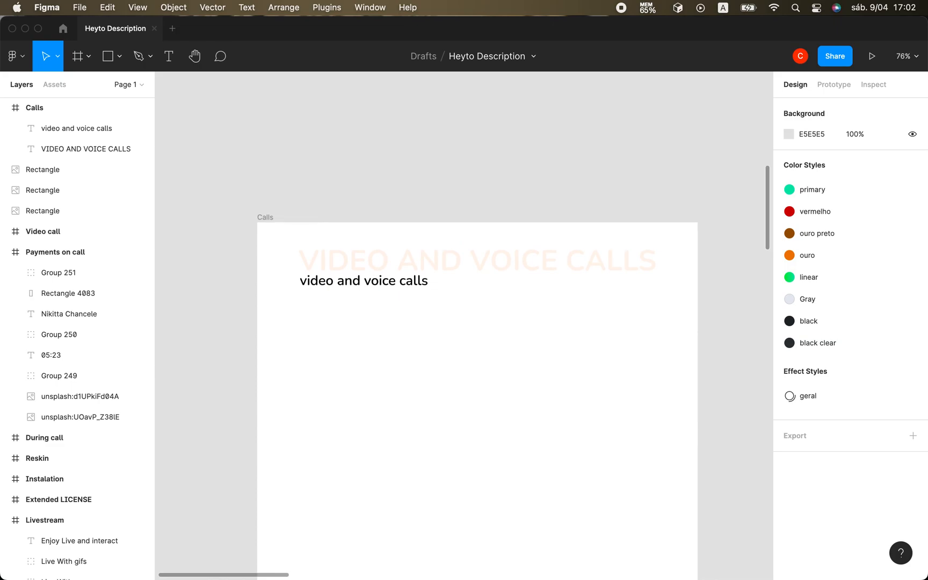
Switch to Chrome to view the reference page's Random Call section, and return to the Calls design in Figma.
{"action": "left_click", "coordinate": [505, 563]}
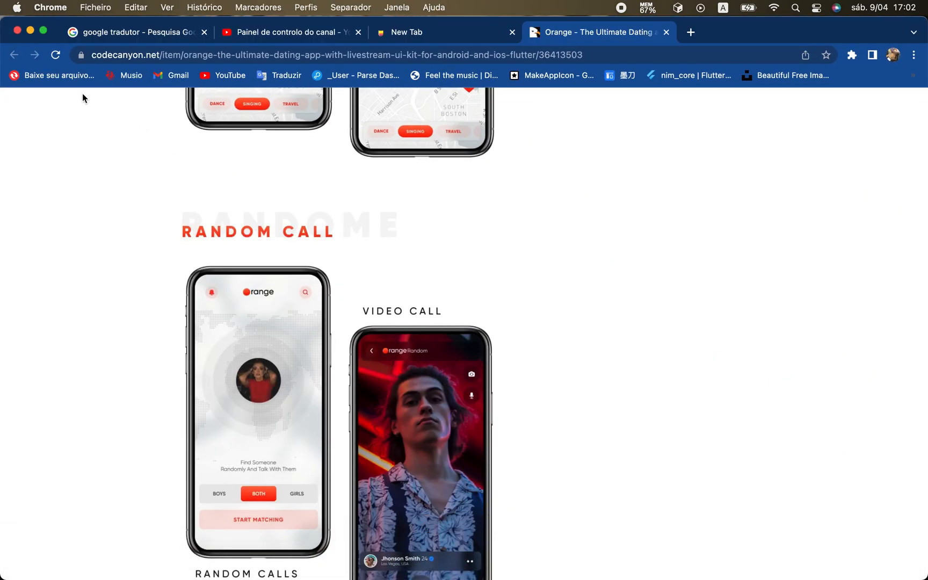
{"action": "left_click", "coordinate": [30, 31]}
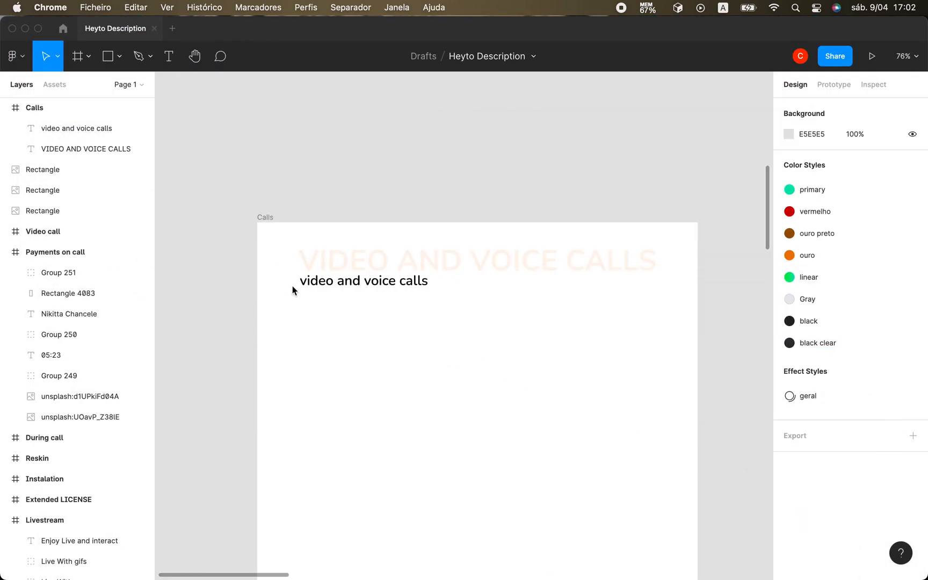
{"action": "left_click", "coordinate": [356, 288]}
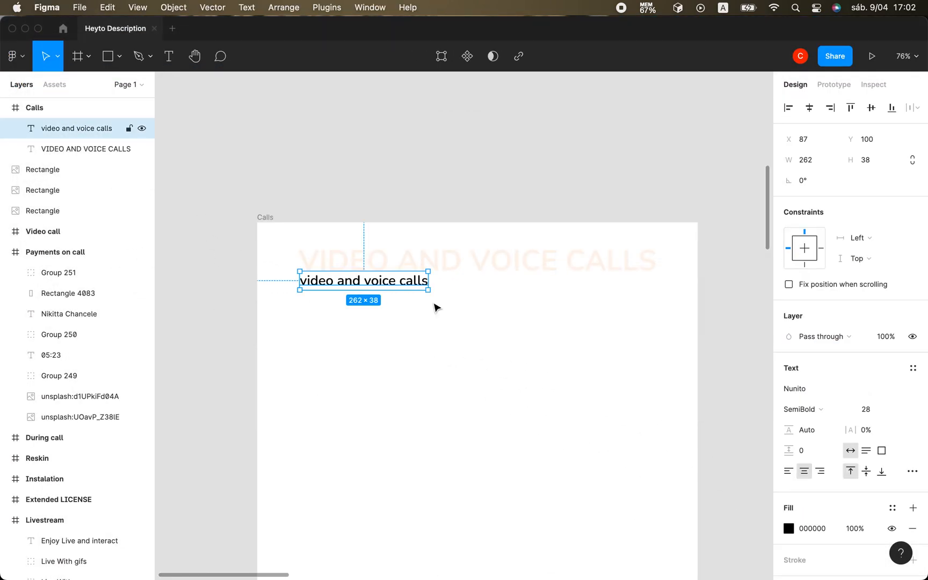
Set the font size of the faint "VIDEO AND VOICE CALLS" heading to 60.
{"action": "left_click", "coordinate": [652, 275]}
{"action": "left_click", "coordinate": [872, 410]}
{"action": "key", "text": "Up"}
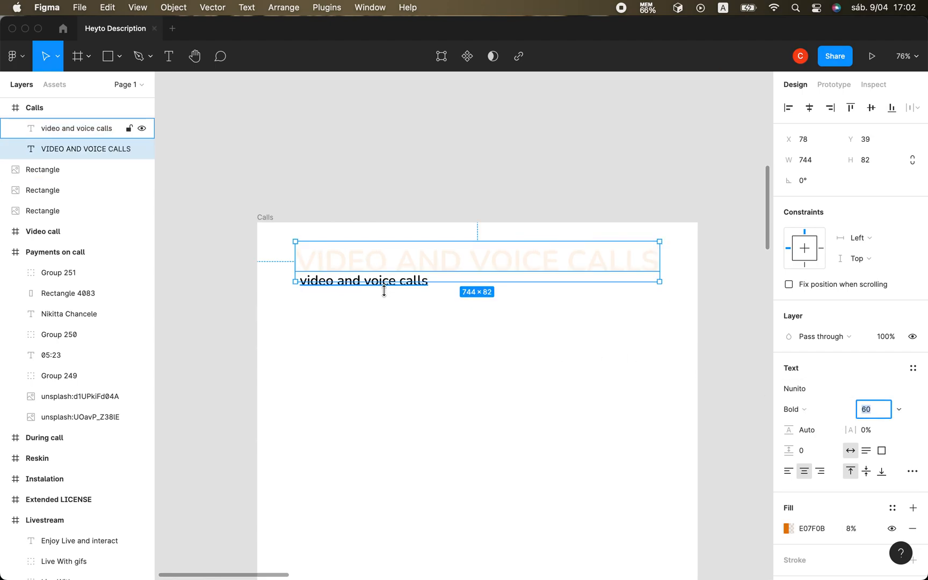
Set the font size of the small "video and voice calls" text to 40.
{"action": "left_click", "coordinate": [387, 296]}
{"action": "left_click", "coordinate": [388, 287]}
{"action": "left_click", "coordinate": [869, 412]}
{"action": "key", "text": "Up"}
{"action": "key", "text": "Up"}
{"action": "key", "text": "Up"}
{"action": "key", "text": "Up"}
{"action": "key", "text": "Up"}
{"action": "key", "text": "Up"}
{"action": "key", "text": "Up"}
{"action": "key", "text": "Up"}
{"action": "key", "text": "Up"}
{"action": "key", "text": "Up"}
{"action": "key", "text": "Up"}
{"action": "key", "text": "Up"}
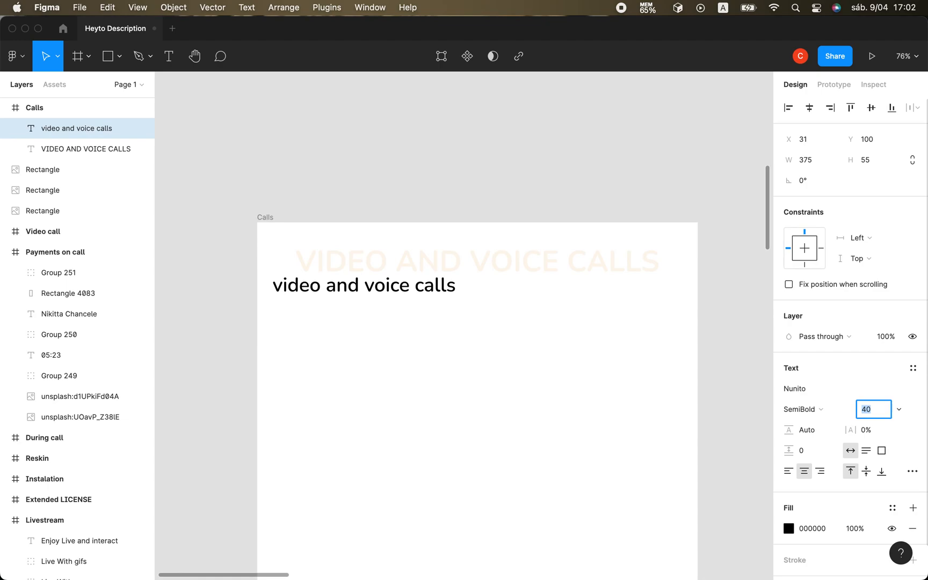
Move the "video and voice calls" text so it overlaps the heading's lower edge near its left end.
{"action": "left_click", "coordinate": [464, 373]}
{"action": "left_click_drag", "start_coordinate": [398, 291], "coordinate": [421, 284]}
{"action": "left_click", "coordinate": [448, 379]}
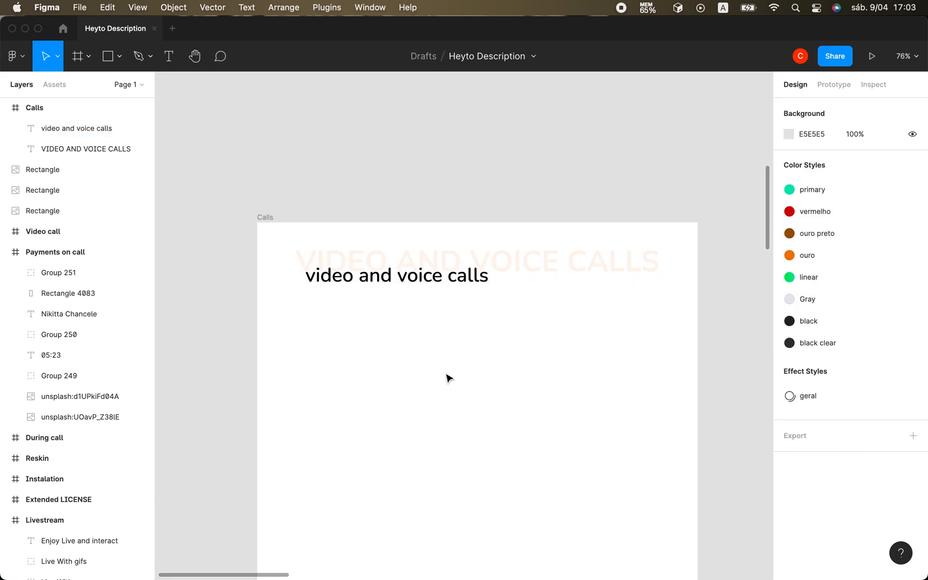
Move the ticket-purchase phone mockup to the empty canvas above the Calls frame, at about X -4601, Y -1257.
{"action": "scroll", "coordinate": [448, 379], "scroll_direction": "down", "scroll_amount": 5}
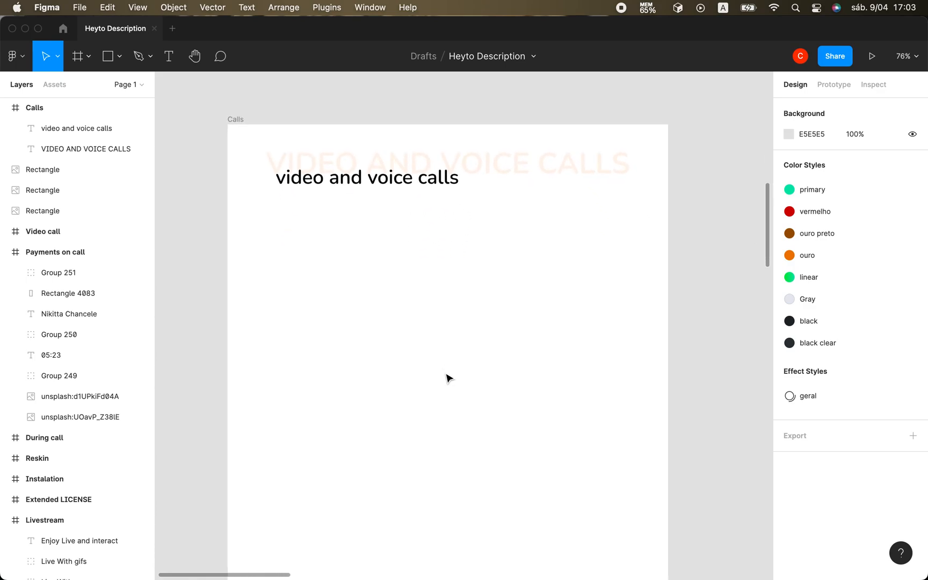
{"action": "scroll", "coordinate": [449, 379], "scroll_direction": "down", "scroll_amount": 3}
{"action": "scroll", "coordinate": [449, 379], "scroll_direction": "up", "scroll_amount": 4}
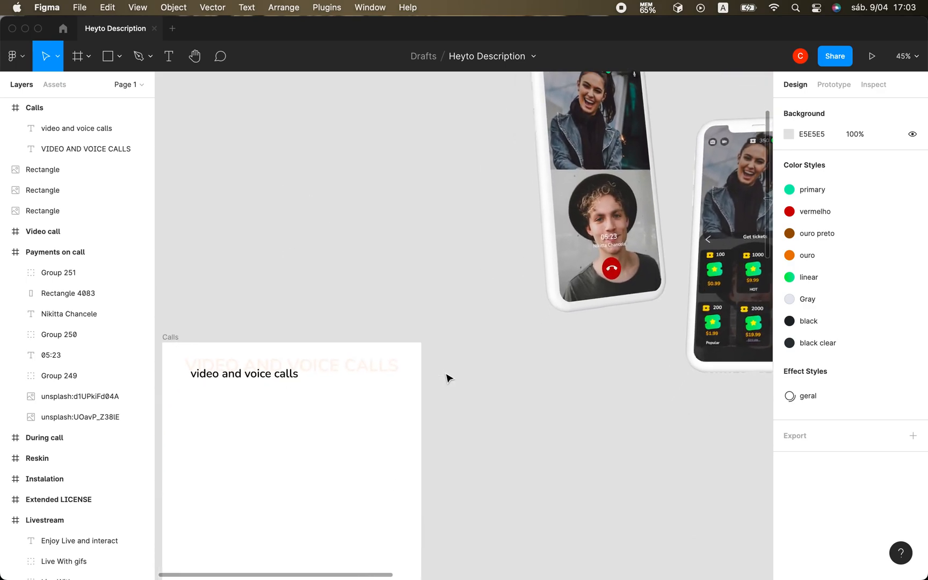
{"action": "scroll", "coordinate": [448, 379], "scroll_direction": "right", "scroll_amount": 2}
{"action": "scroll", "coordinate": [449, 379], "scroll_direction": "down", "scroll_amount": 3}
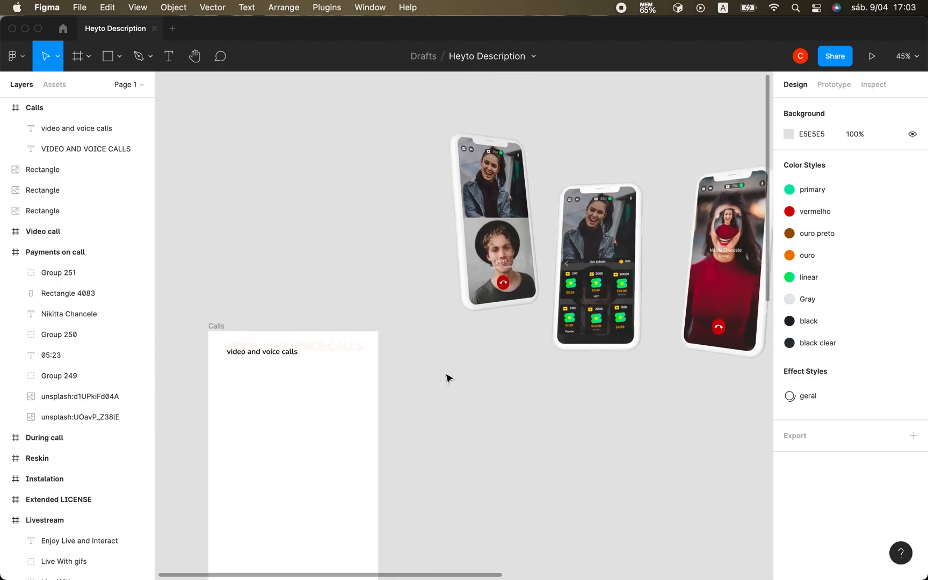
{"action": "scroll", "coordinate": [448, 379], "scroll_direction": "down", "scroll_amount": 1}
{"action": "scroll", "coordinate": [448, 379], "scroll_direction": "down", "scroll_amount": 2}
{"action": "left_click", "coordinate": [720, 194]}
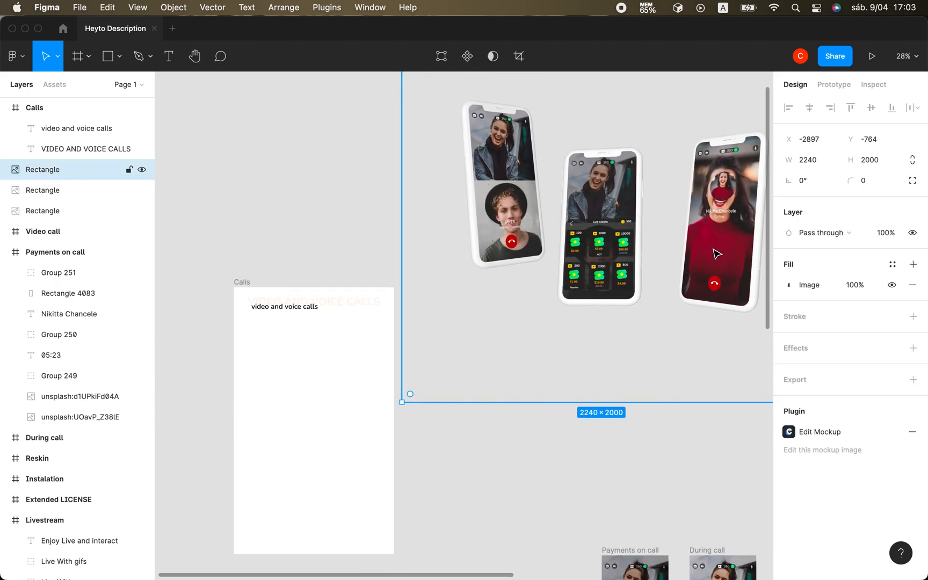
{"action": "scroll", "coordinate": [606, 370], "scroll_direction": "down", "scroll_amount": 5}
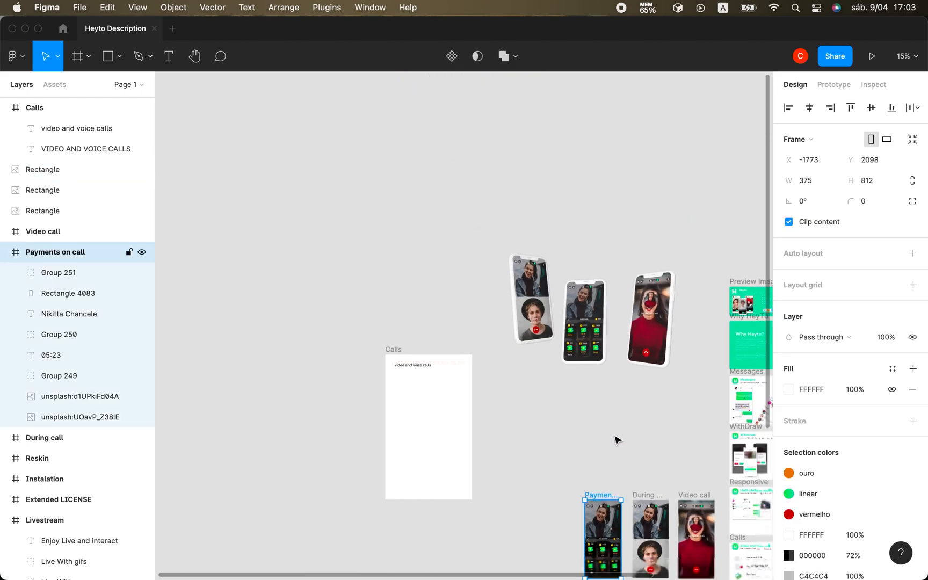
{"action": "left_click_drag", "start_coordinate": [580, 324], "coordinate": [416, 277]}
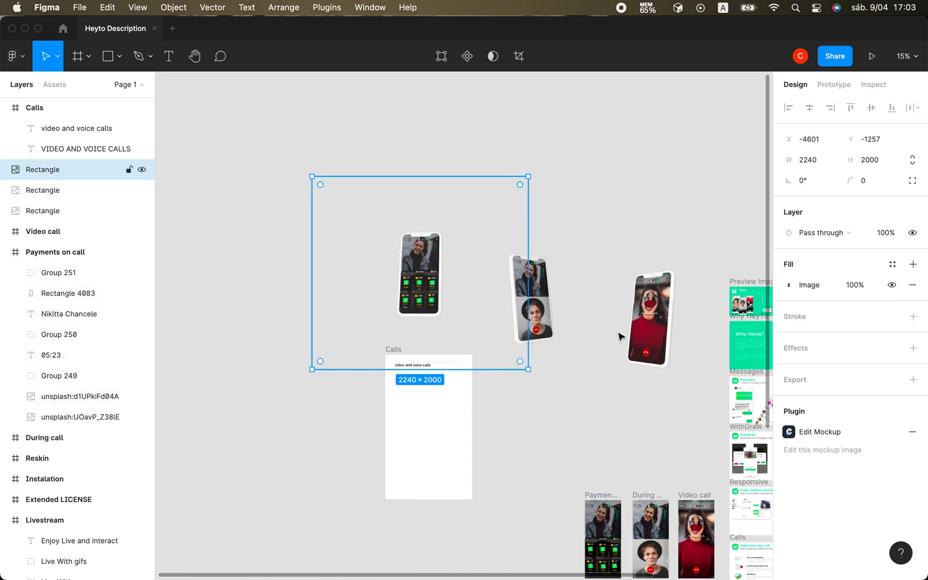
Move the outgoing-call phone mockup with the red-sweater photo into the Calls frame at X 0, Y 80.
{"action": "left_click", "coordinate": [647, 318]}
{"action": "left_click_drag", "start_coordinate": [646, 318], "coordinate": [432, 423]}
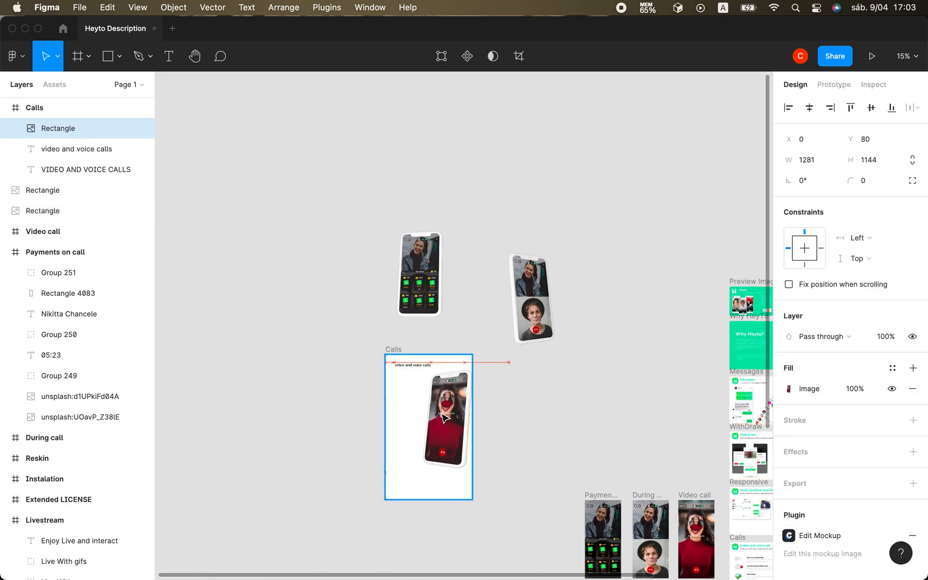
{"action": "scroll", "coordinate": [438, 419], "scroll_direction": "up", "scroll_amount": 5}
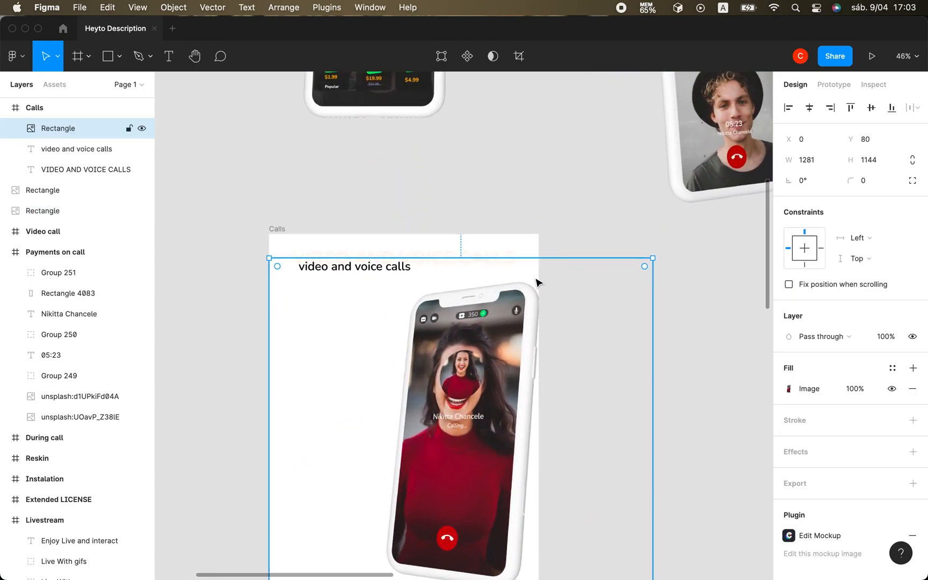
Shrink the outgoing-call mockup to about 997 × 890 and place it at about X 151, Y 135 in the Calls frame.
{"action": "left_click_drag", "start_coordinate": [648, 266], "coordinate": [567, 374]}
{"action": "left_click_drag", "start_coordinate": [448, 444], "coordinate": [493, 383]}
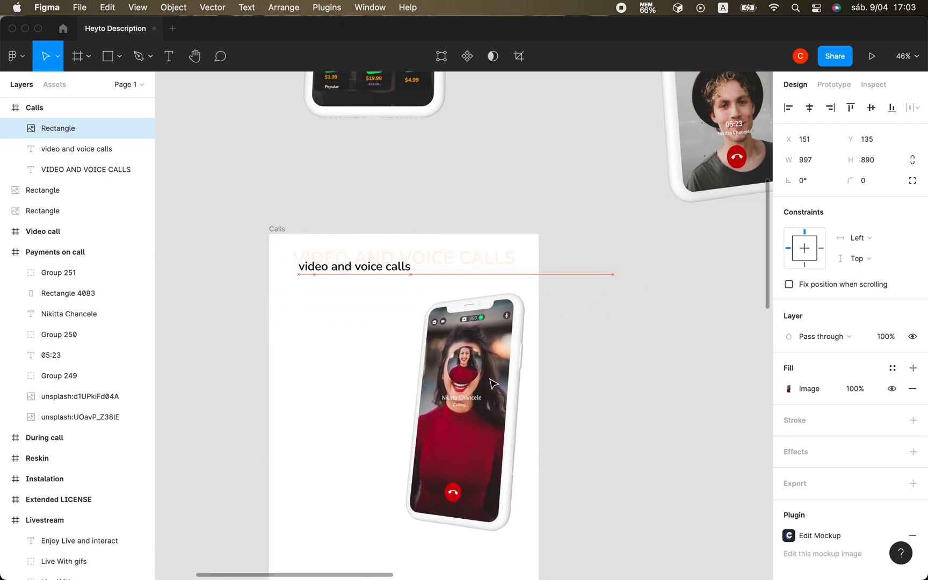
{"action": "left_click", "coordinate": [678, 432]}
Shrink the outgoing-call mockup further to about 863 × 770 and shift it up and left, inside the frame's right edge.
{"action": "scroll", "coordinate": [678, 433], "scroll_direction": "down", "scroll_amount": 5}
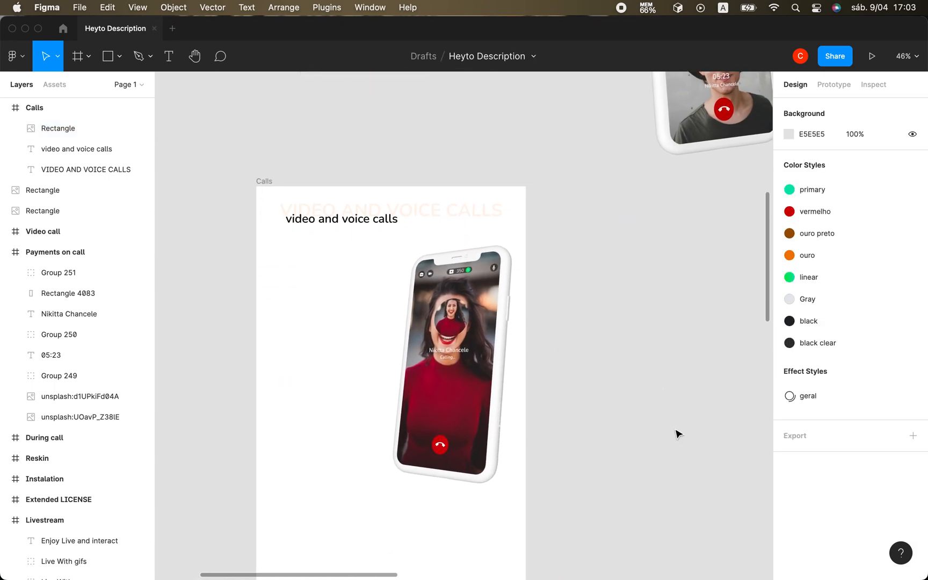
{"action": "scroll", "coordinate": [677, 433], "scroll_direction": "down", "scroll_amount": 2}
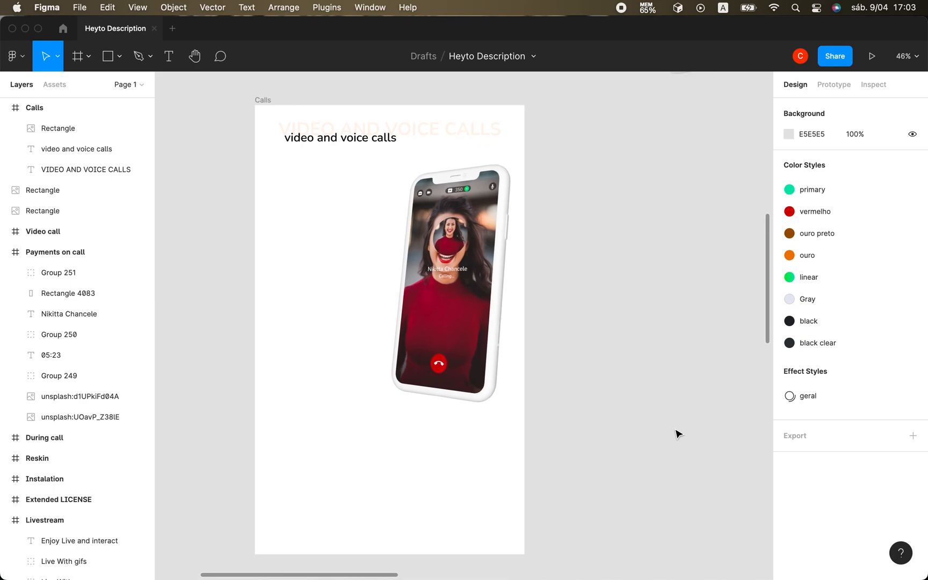
{"action": "scroll", "coordinate": [678, 432], "scroll_direction": "up", "scroll_amount": 4}
{"action": "scroll", "coordinate": [677, 433], "scroll_direction": "down", "scroll_amount": 4}
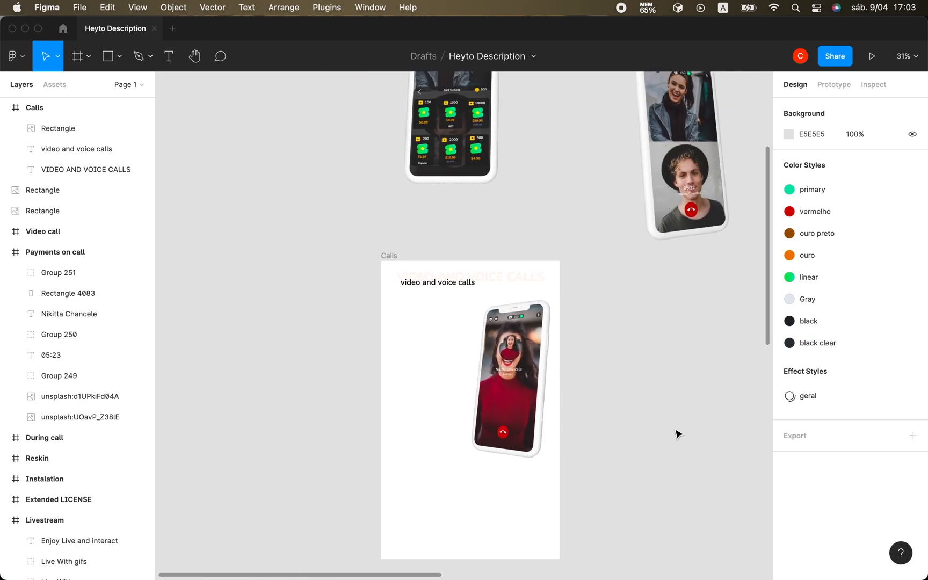
{"action": "left_click", "coordinate": [431, 474]}
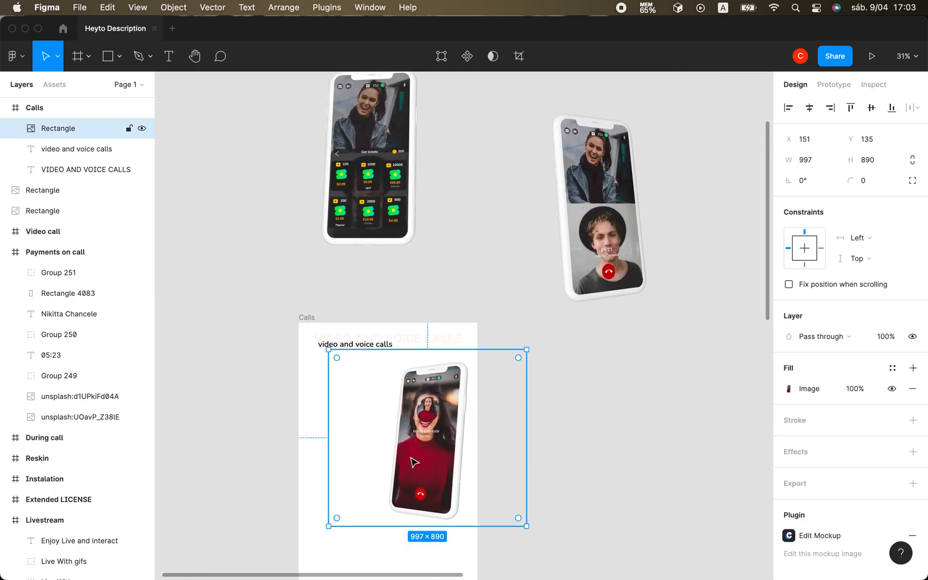
{"action": "left_click_drag", "start_coordinate": [333, 352], "coordinate": [356, 375]}
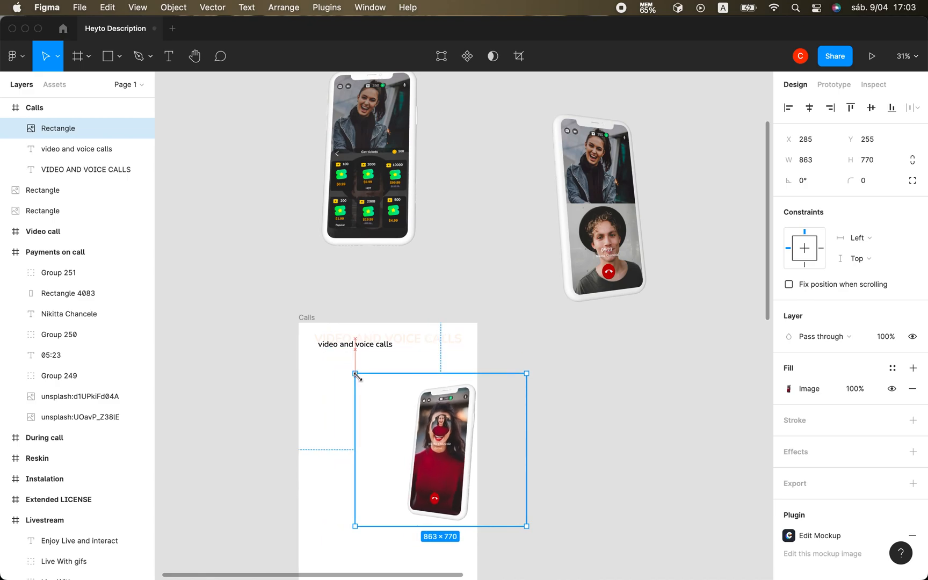
{"action": "left_click", "coordinate": [630, 499]}
{"action": "left_click_drag", "start_coordinate": [462, 466], "coordinate": [435, 444]}
{"action": "left_click", "coordinate": [565, 499]}
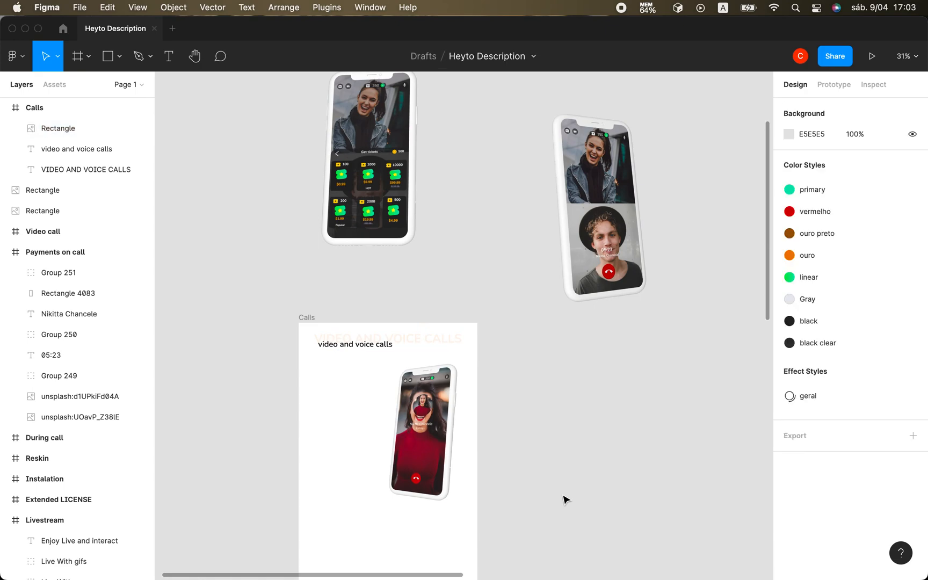
Move the split-screen video call mockup into the left half of the Calls frame at about X -412, Y 290.
{"action": "scroll", "coordinate": [546, 497], "scroll_direction": "down", "scroll_amount": 3}
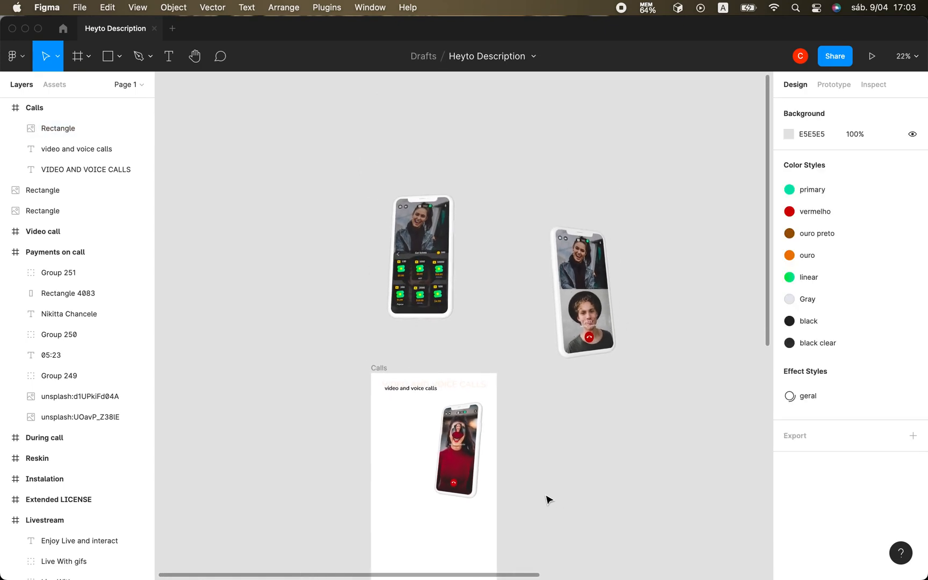
{"action": "scroll", "coordinate": [546, 497], "scroll_direction": "up", "scroll_amount": 3}
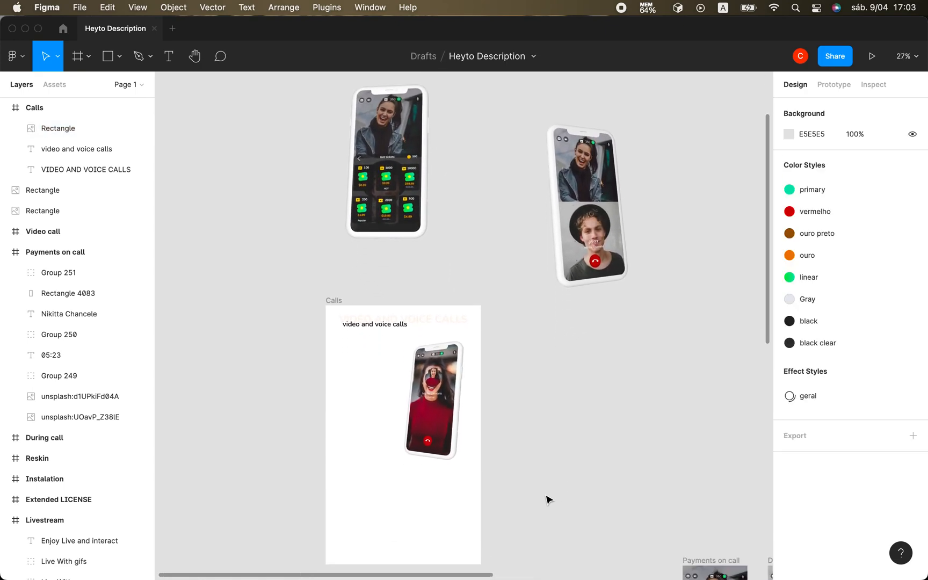
{"action": "scroll", "coordinate": [569, 375], "scroll_direction": "down", "scroll_amount": 1}
{"action": "left_click_drag", "start_coordinate": [594, 247], "coordinate": [357, 426]}
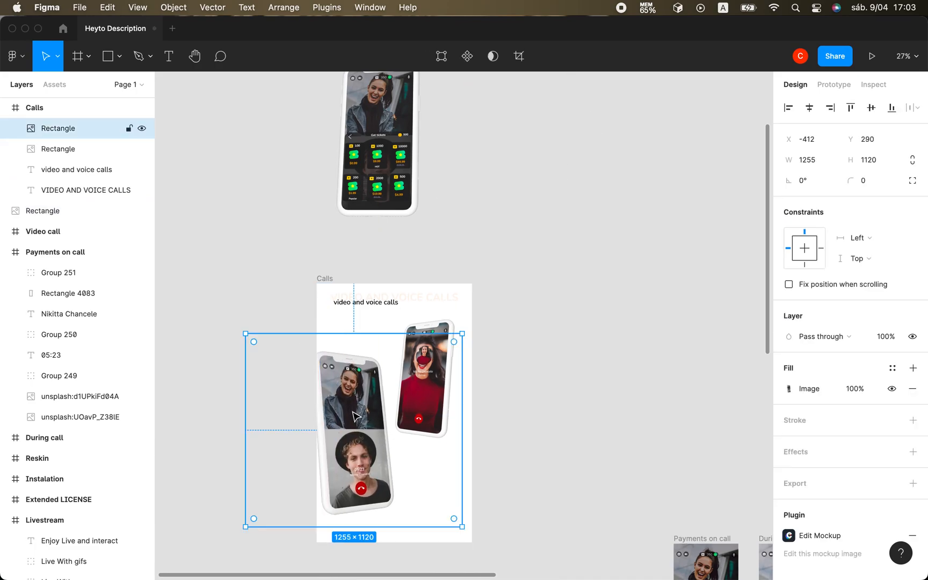
Shrink the split-screen video call mockup to about 931 × 831 and position it at about X -230, Y 396.
{"action": "left_click_drag", "start_coordinate": [244, 333], "coordinate": [325, 384]}
{"action": "left_click_drag", "start_coordinate": [388, 467], "coordinate": [365, 438]}
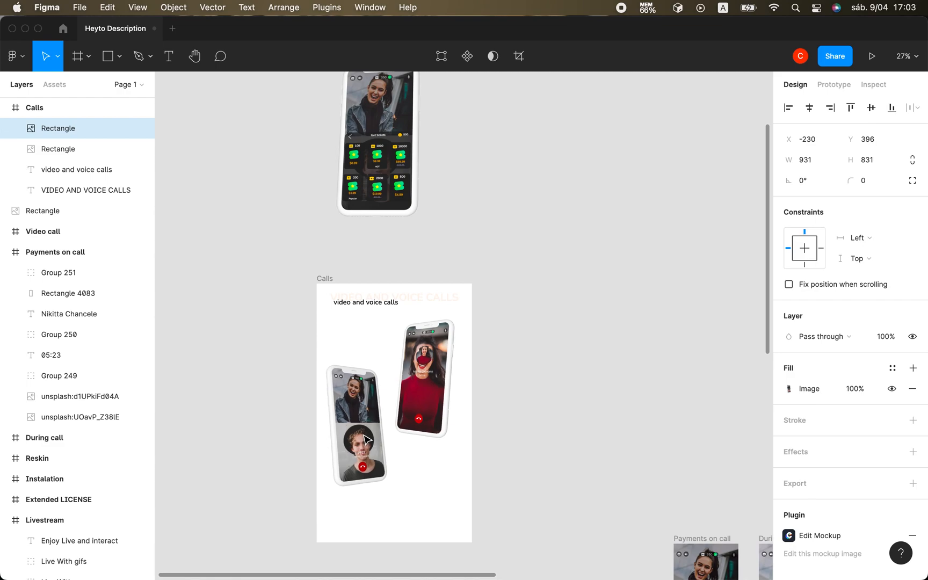
{"action": "left_click", "coordinate": [544, 457]}
Apply the "vermelho" color style to the "VIDEO AND VOICE CALLS" heading.
{"action": "scroll", "coordinate": [504, 385], "scroll_direction": "up", "scroll_amount": 5}
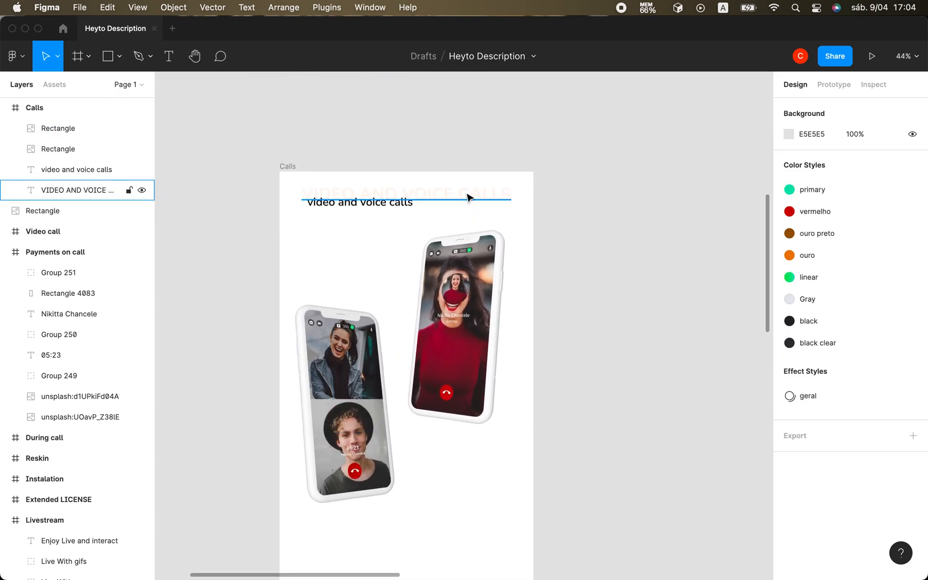
{"action": "left_click", "coordinate": [469, 197]}
{"action": "left_click", "coordinate": [894, 507]}
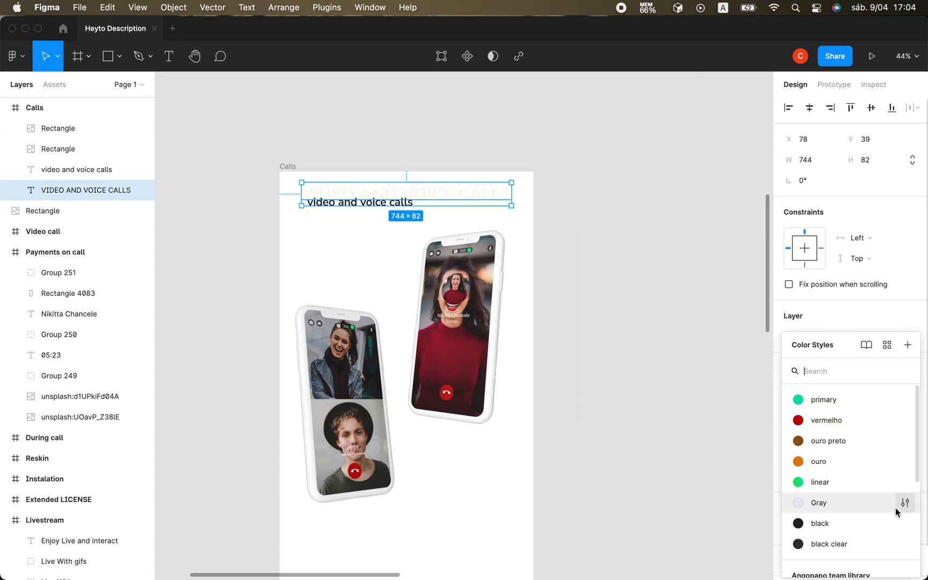
{"action": "left_click", "coordinate": [814, 422]}
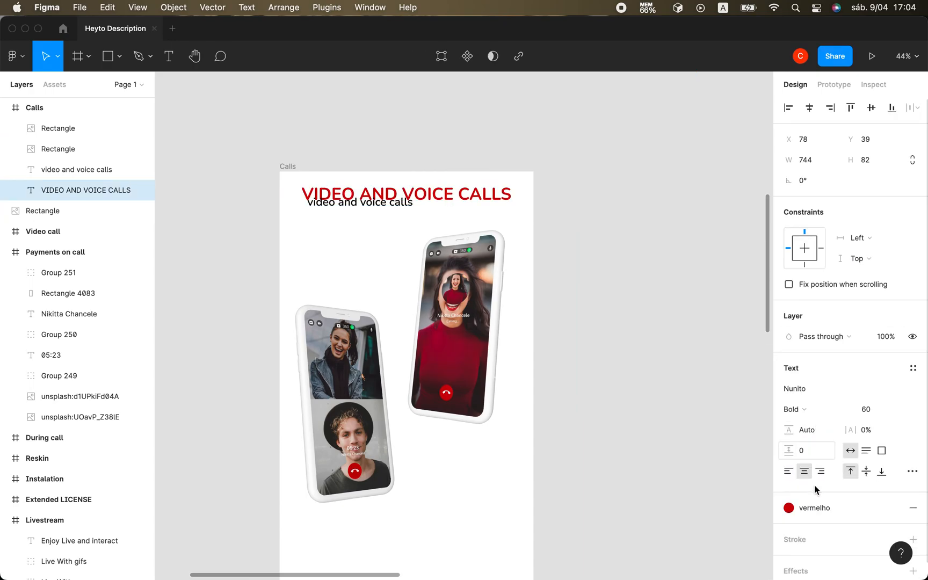
Detach the heading's fill from its color style and set the fill opacity to 20%.
{"action": "left_click", "coordinate": [891, 508]}
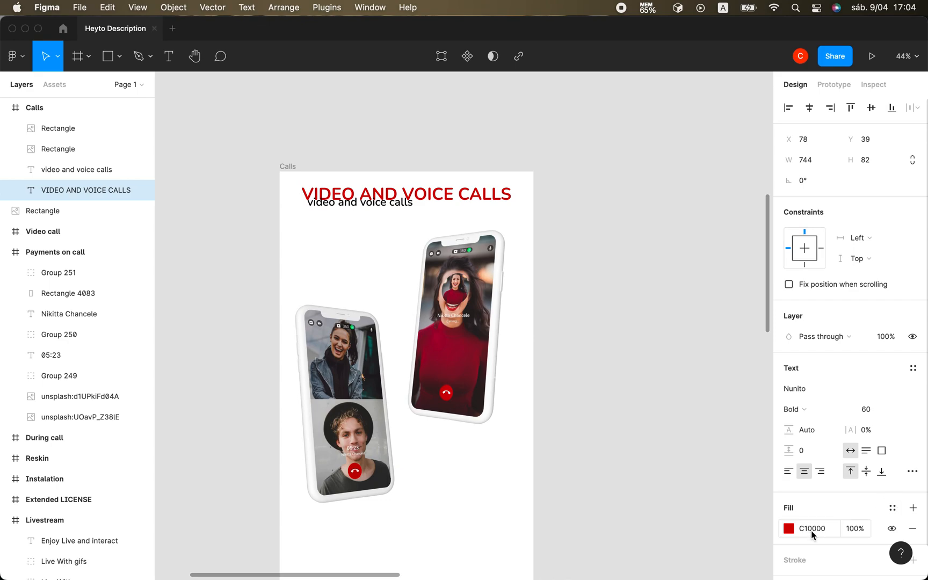
{"action": "left_click", "coordinate": [855, 529]}
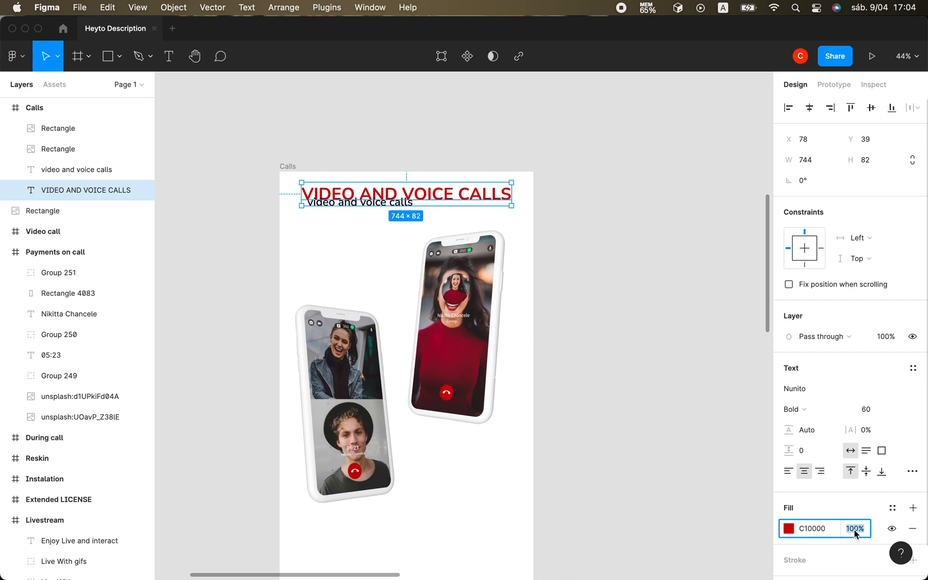
{"action": "type", "text": "20"}
{"action": "key", "text": "Return"}
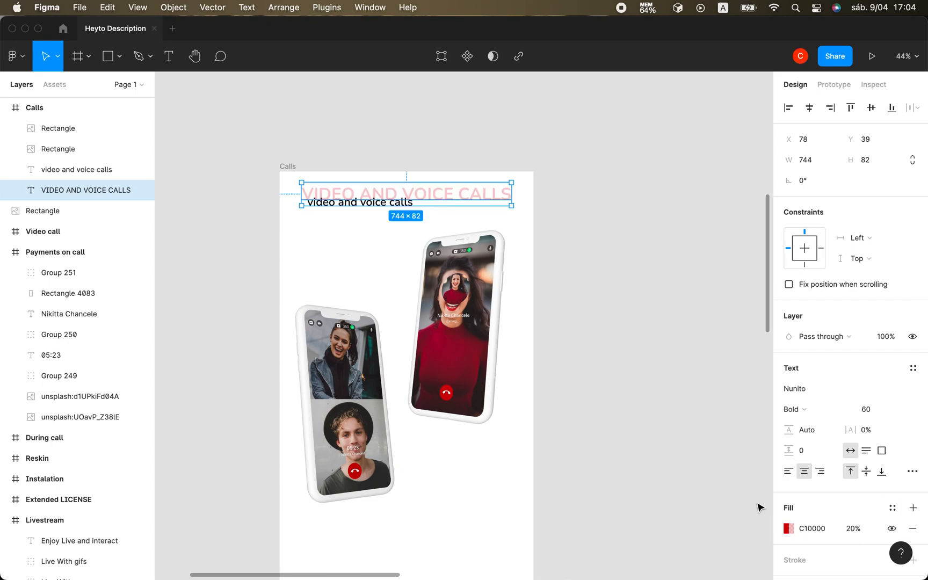
{"action": "left_click", "coordinate": [745, 460]}
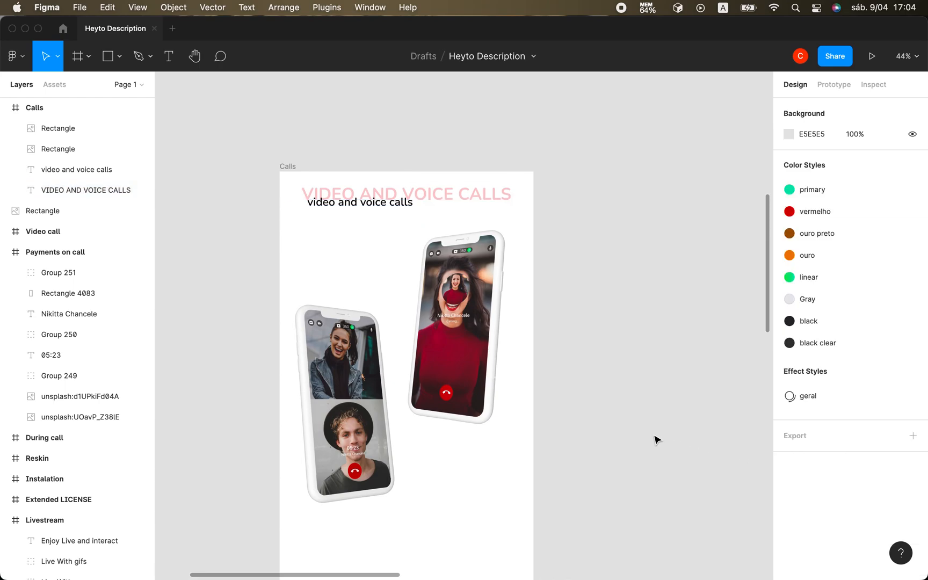
Lower the fill opacity of the "VIDEO AND VOICE CALLS" heading to 10%.
{"action": "scroll", "coordinate": [656, 439], "scroll_direction": "down", "scroll_amount": 4}
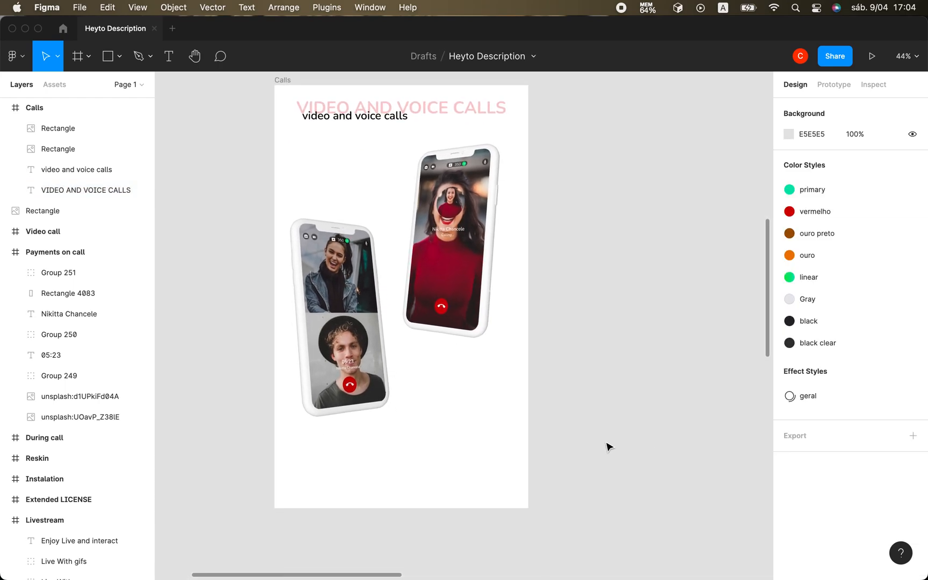
{"action": "scroll", "coordinate": [607, 443], "scroll_direction": "up", "scroll_amount": 3}
{"action": "scroll", "coordinate": [607, 443], "scroll_direction": "down", "scroll_amount": 5}
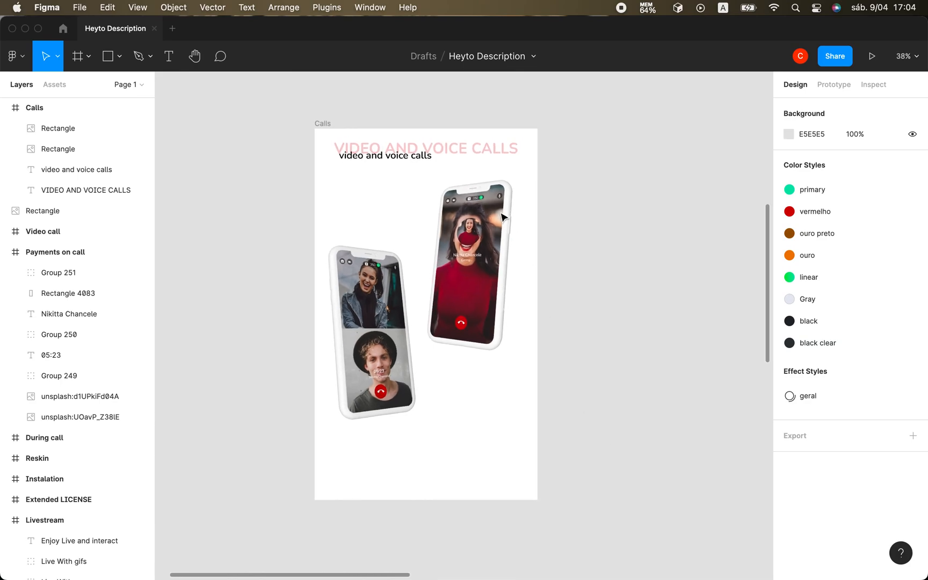
{"action": "left_click", "coordinate": [444, 143]}
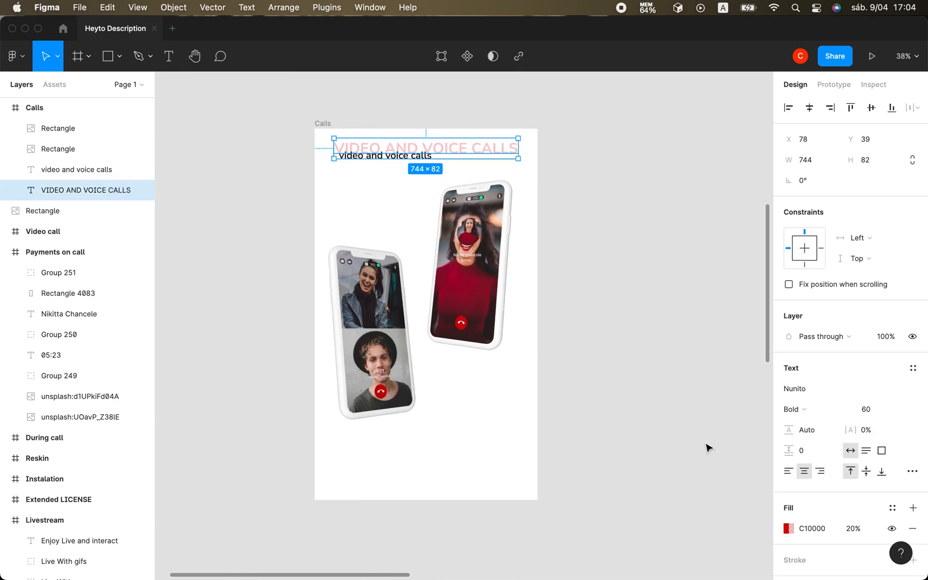
{"action": "left_click", "coordinate": [853, 528]}
{"action": "key", "text": "Down"}
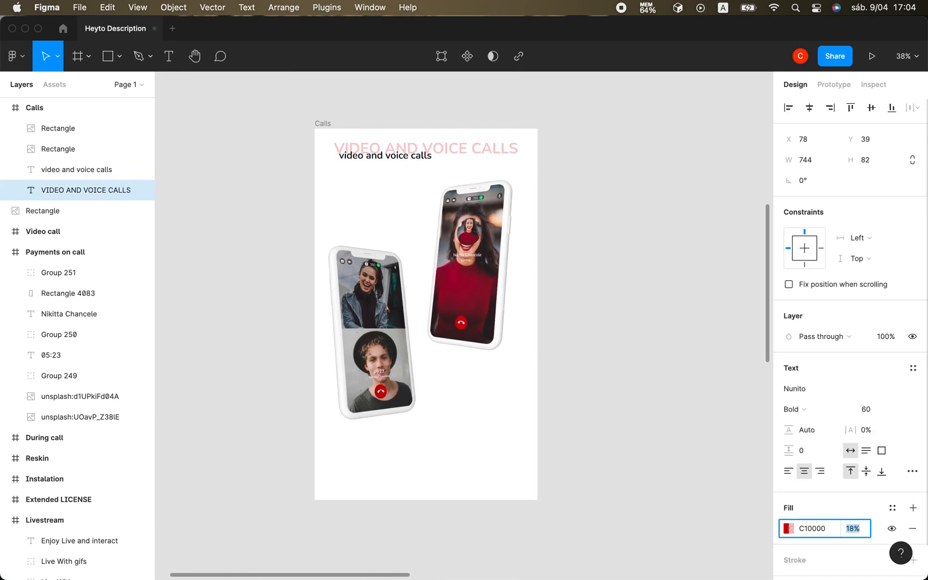
{"action": "key", "text": "Return"}
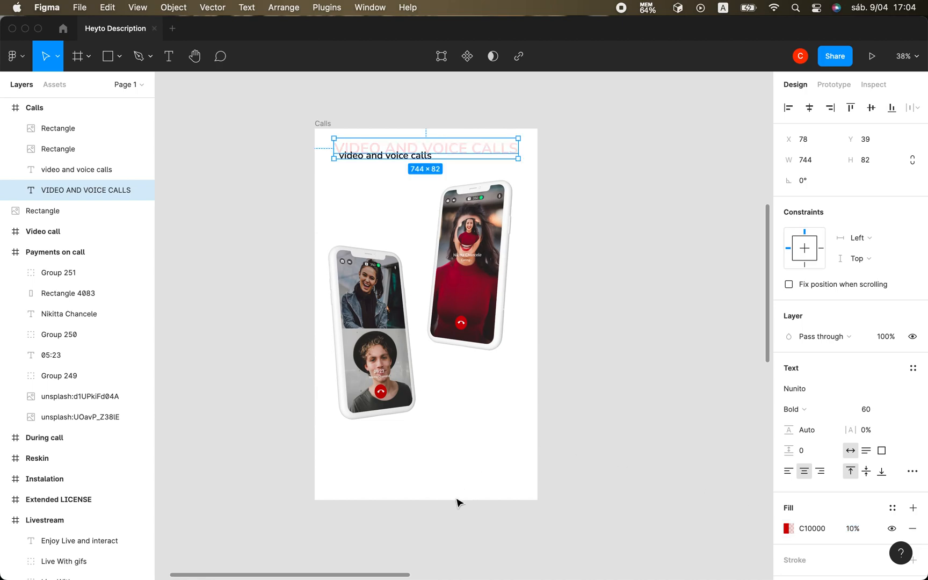
{"action": "left_click", "coordinate": [457, 503]}
Extend the Calls frame downward, keeping its 900 width, to make room for another phone mockup below the existing two.
{"action": "left_click", "coordinate": [324, 124]}
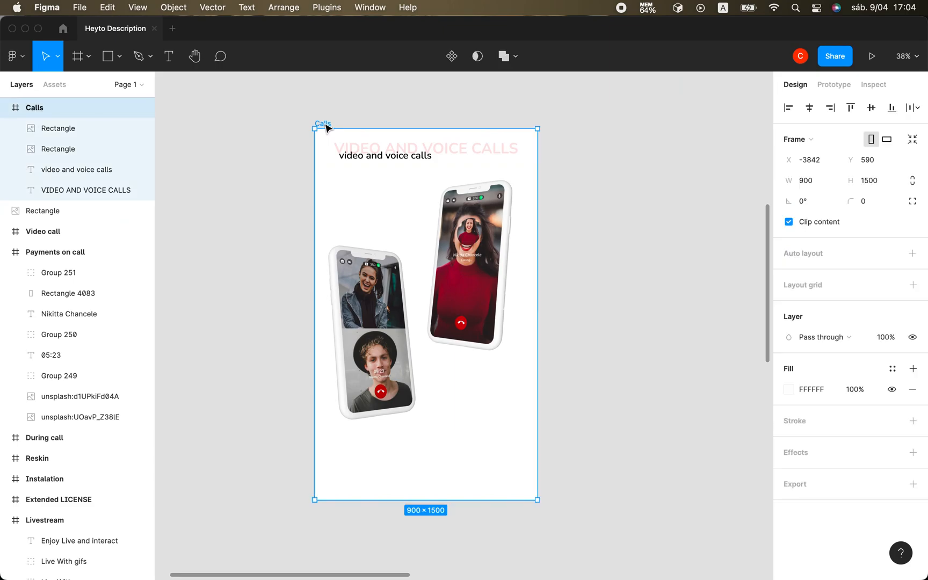
{"action": "scroll", "coordinate": [420, 351], "scroll_direction": "down", "scroll_amount": 5}
{"action": "left_click_drag", "start_coordinate": [445, 334], "coordinate": [445, 474]}
{"action": "left_click", "coordinate": [643, 378]}
{"action": "scroll", "coordinate": [644, 381], "scroll_direction": "up", "scroll_amount": 5}
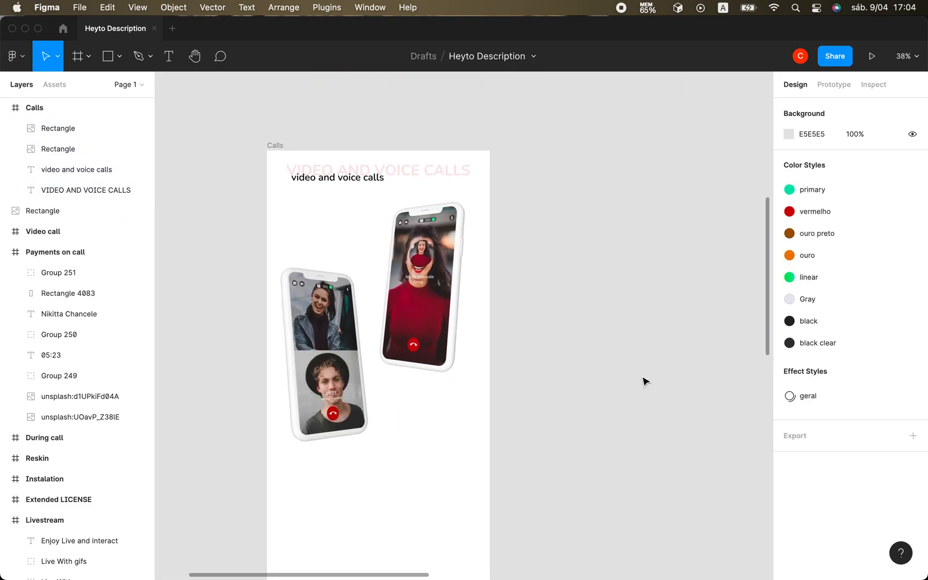
{"action": "scroll", "coordinate": [644, 381], "scroll_direction": "down", "scroll_amount": 3}
{"action": "scroll", "coordinate": [570, 294], "scroll_direction": "down", "scroll_amount": 3}
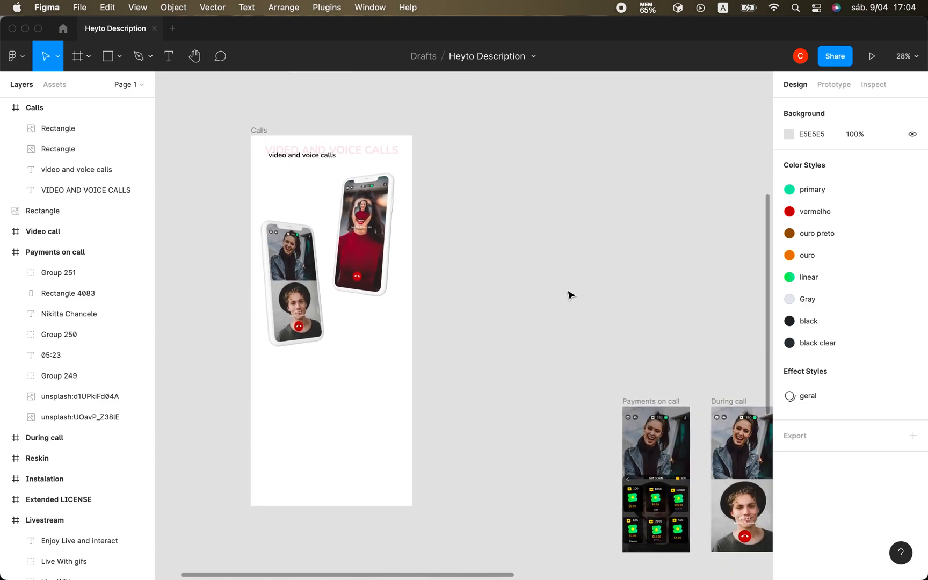
Shrink the "Get tickets" phone mockup above the Calls frame to about 1302 × 1203.
{"action": "scroll", "coordinate": [569, 295], "scroll_direction": "up", "scroll_amount": 5}
{"action": "left_click", "coordinate": [367, 193]}
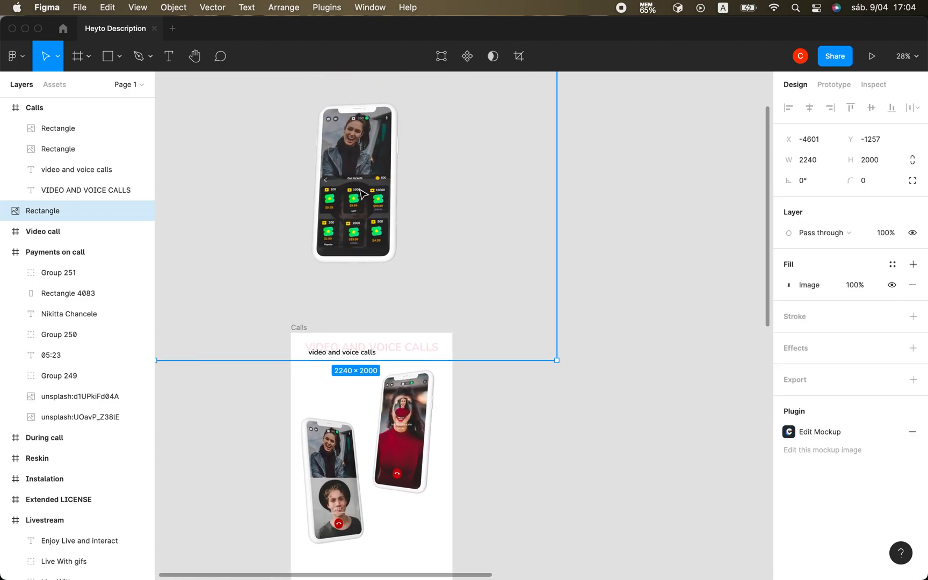
{"action": "left_click_drag", "start_coordinate": [551, 357], "coordinate": [442, 237]}
{"action": "scroll", "coordinate": [442, 237], "scroll_direction": "up", "scroll_amount": 5}
{"action": "scroll", "coordinate": [443, 237], "scroll_direction": "left", "scroll_amount": 5}
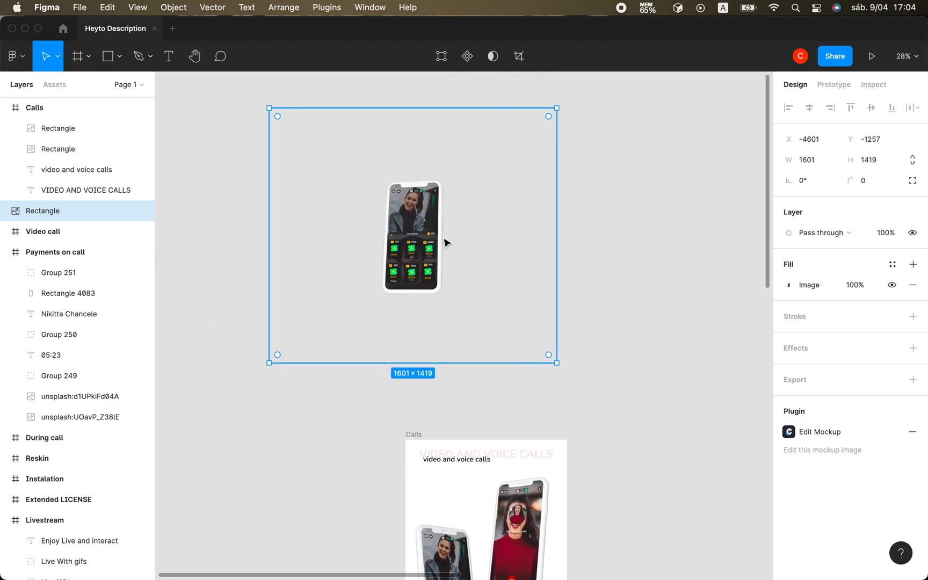
{"action": "left_click_drag", "start_coordinate": [295, 123], "coordinate": [341, 156]}
Move the "Get tickets" mockup into the lower part of the Calls frame at about X -75, Y 762.
{"action": "scroll", "coordinate": [349, 163], "scroll_direction": "down", "scroll_amount": 10}
{"action": "scroll", "coordinate": [351, 169], "scroll_direction": "up", "scroll_amount": 5}
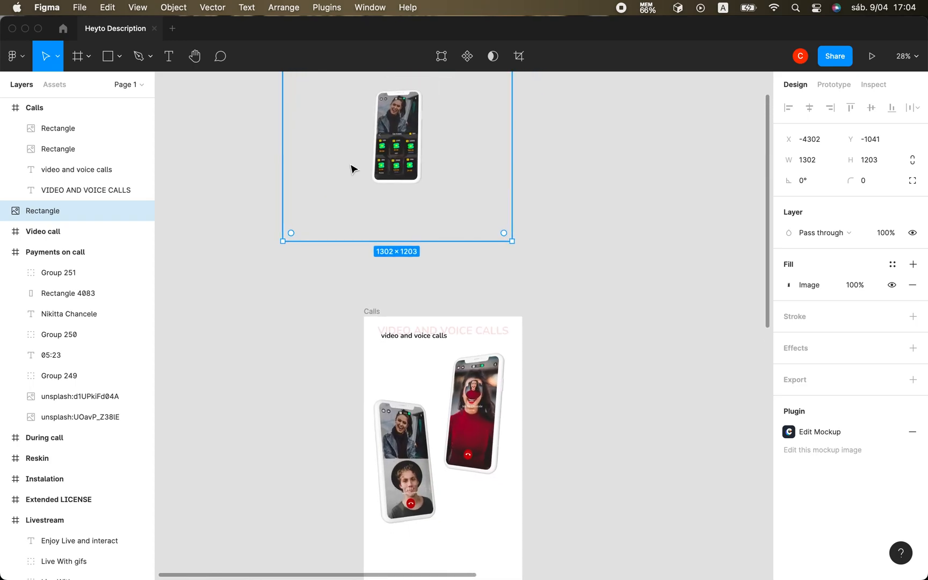
{"action": "scroll", "coordinate": [355, 161], "scroll_direction": "down", "scroll_amount": 2}
{"action": "left_click_drag", "start_coordinate": [394, 137], "coordinate": [450, 482]}
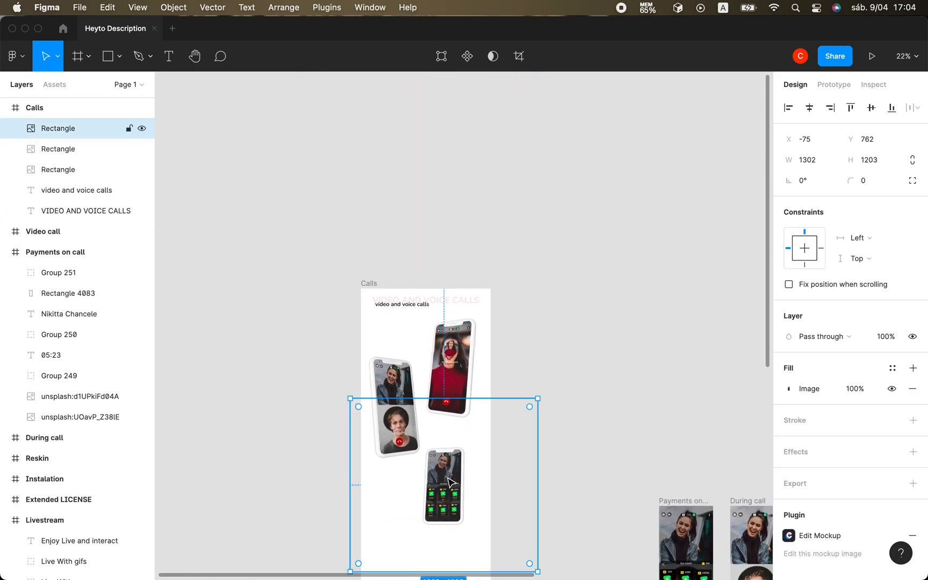
{"action": "scroll", "coordinate": [450, 482], "scroll_direction": "up", "scroll_amount": 5}
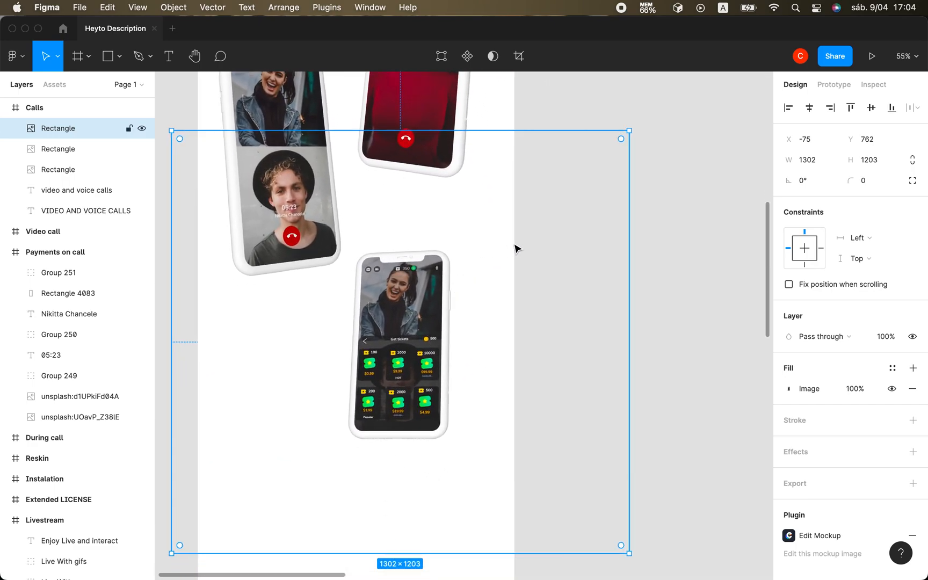
Enlarge the "Get tickets" mockup to about 1455 × 1344 and position it at about X -137, Y 843.
{"action": "left_click_drag", "start_coordinate": [627, 131], "coordinate": [683, 85]}
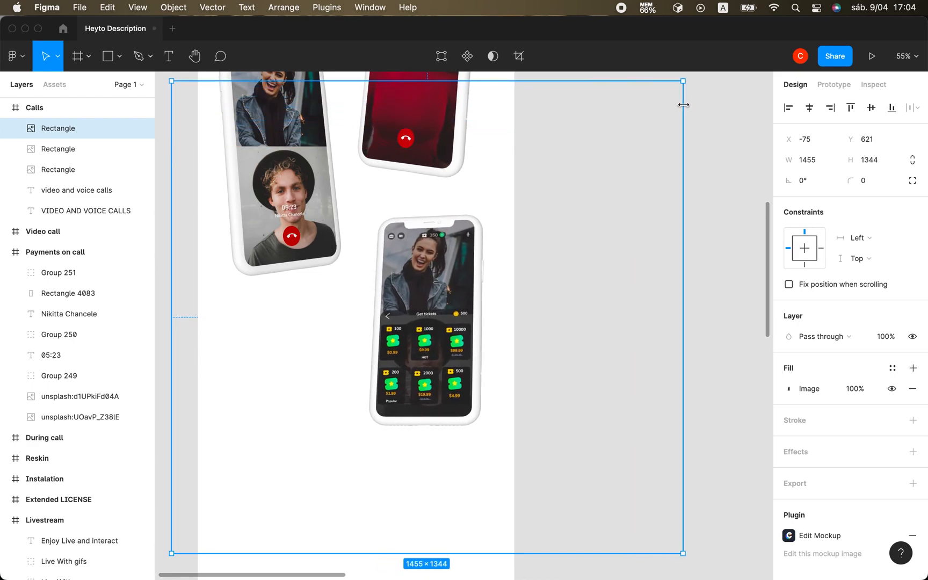
{"action": "scroll", "coordinate": [442, 411], "scroll_direction": "up", "scroll_amount": 2}
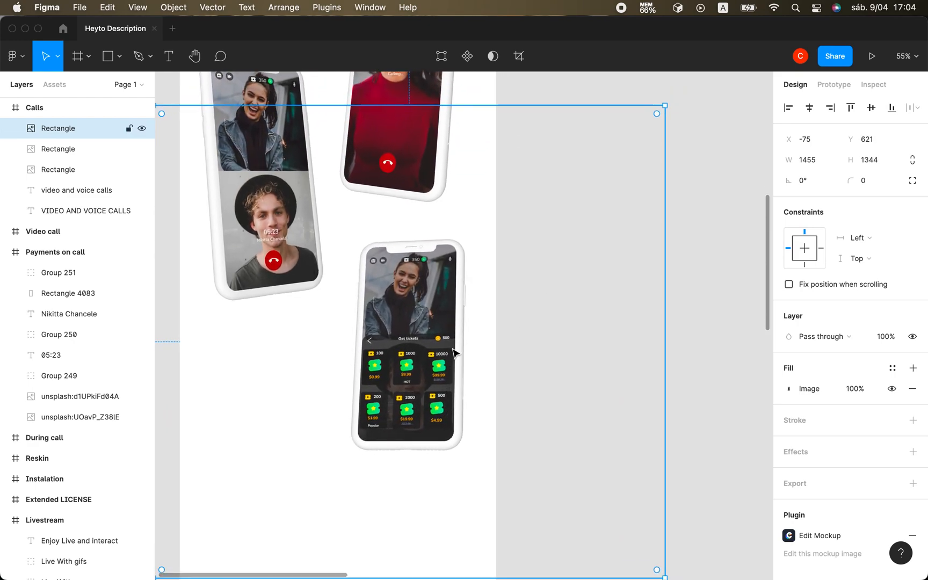
{"action": "left_click_drag", "start_coordinate": [428, 355], "coordinate": [407, 433]}
{"action": "scroll", "coordinate": [406, 433], "scroll_direction": "down", "scroll_amount": 5}
{"action": "scroll", "coordinate": [407, 432], "scroll_direction": "left", "scroll_amount": 2}
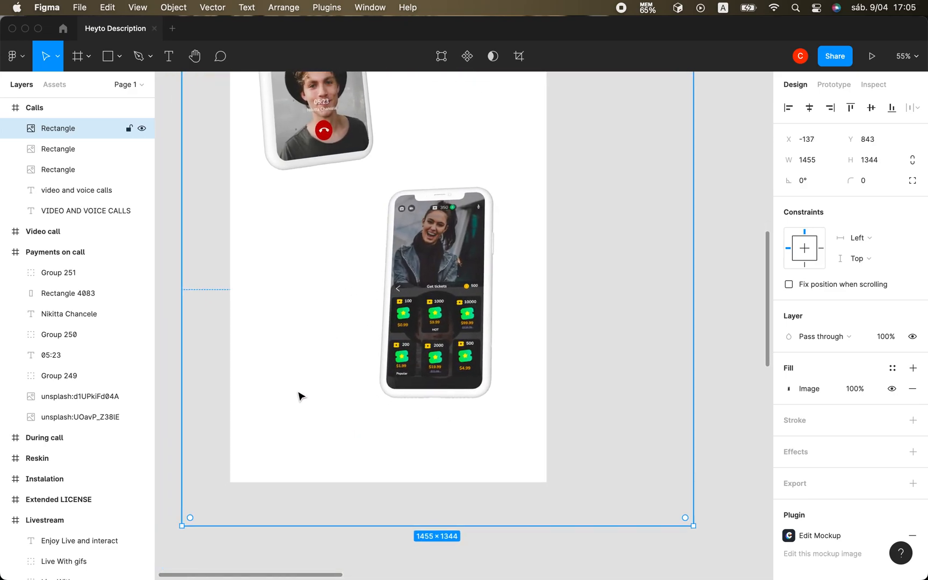
{"action": "left_click", "coordinate": [712, 309]}
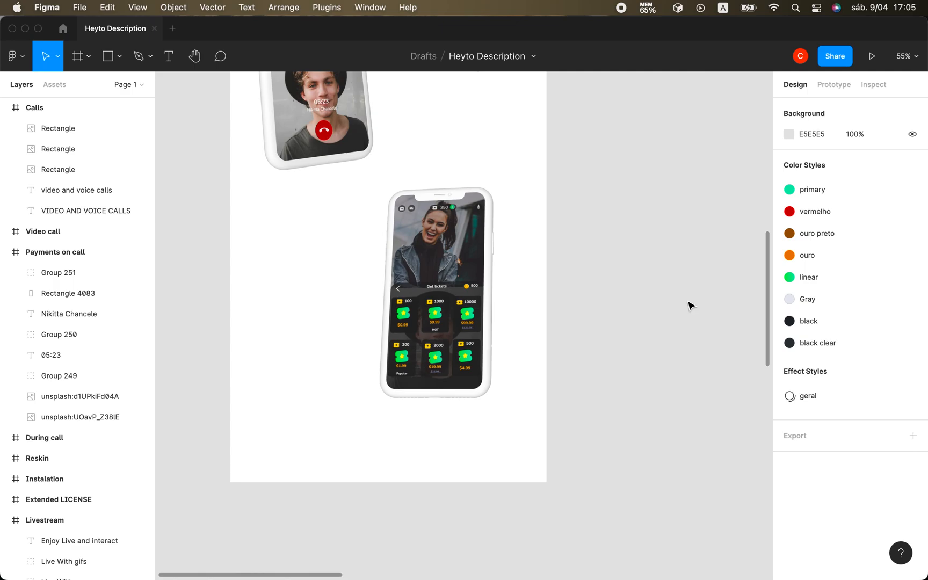
Delete the smaller "video and voice calls" title from the Calls frame.
{"action": "scroll", "coordinate": [690, 305], "scroll_direction": "down", "scroll_amount": 5}
{"action": "scroll", "coordinate": [690, 305], "scroll_direction": "up", "scroll_amount": 5}
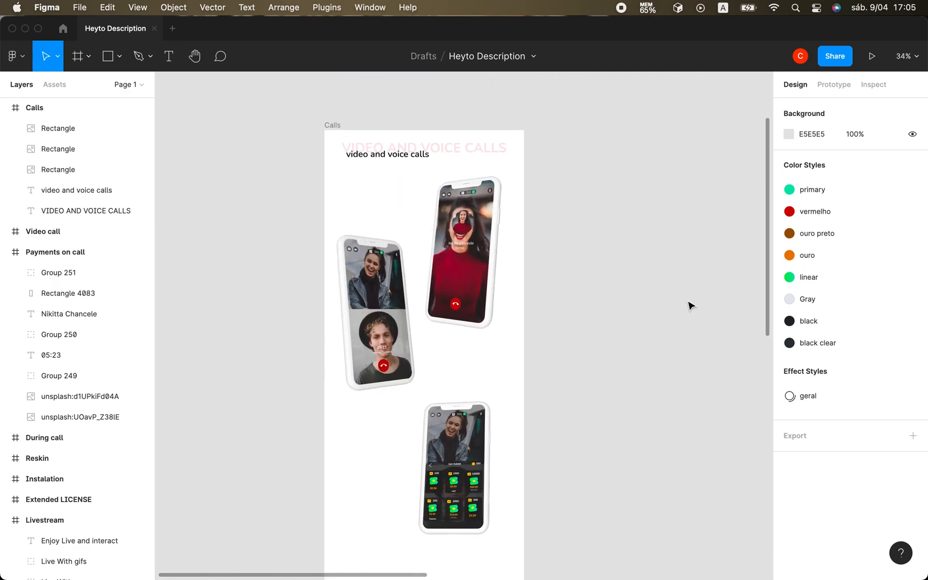
{"action": "scroll", "coordinate": [690, 305], "scroll_direction": "up", "scroll_amount": 5}
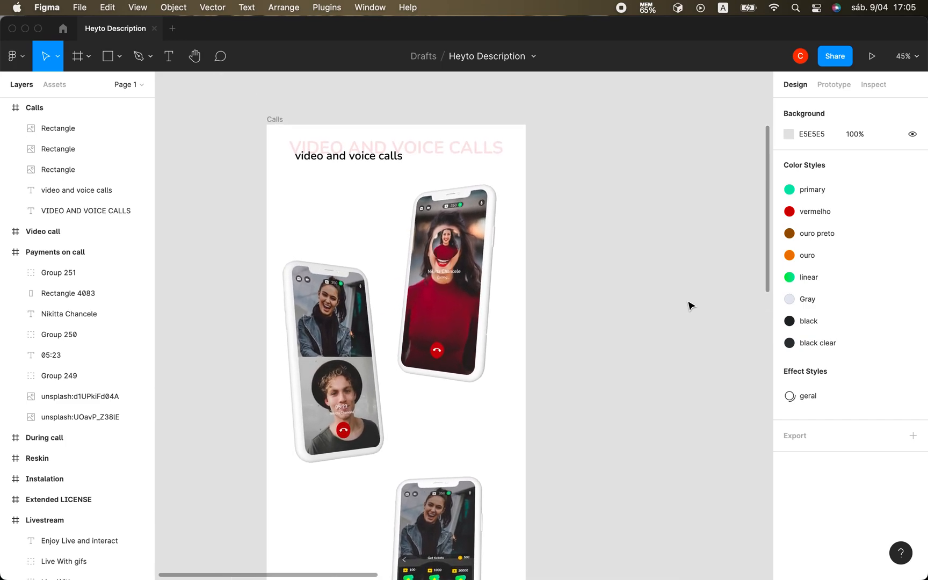
{"action": "scroll", "coordinate": [690, 305], "scroll_direction": "down", "scroll_amount": 2}
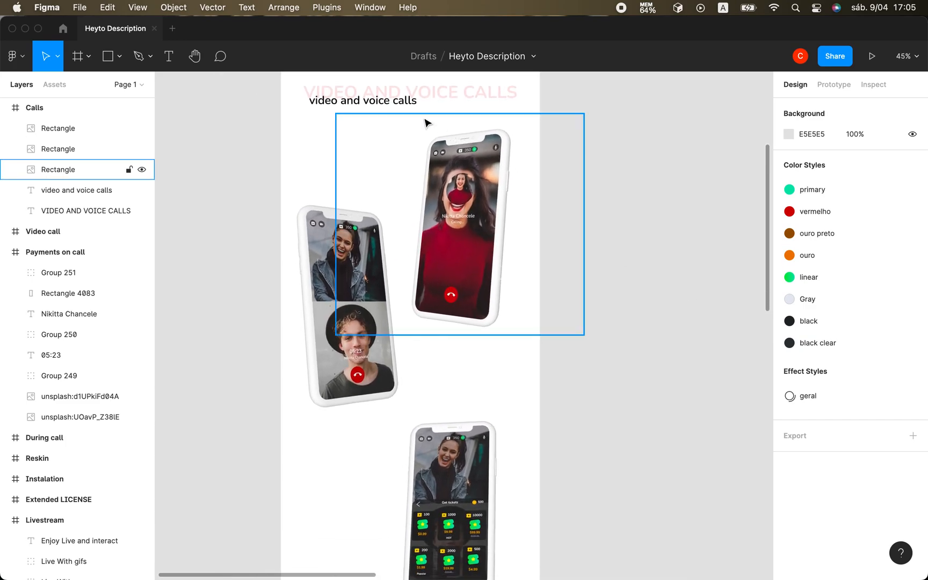
{"action": "left_click", "coordinate": [382, 101]}
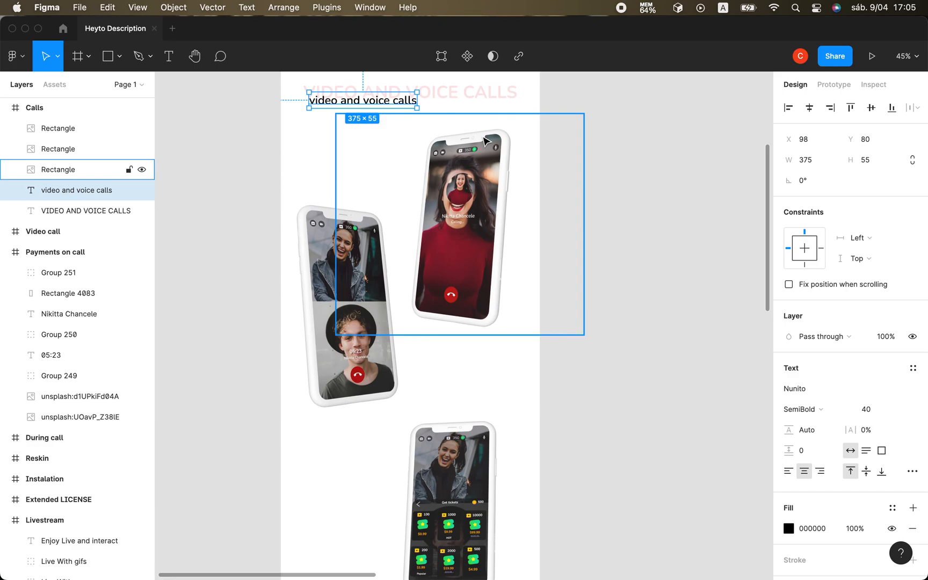
{"action": "key", "text": "Delete"}
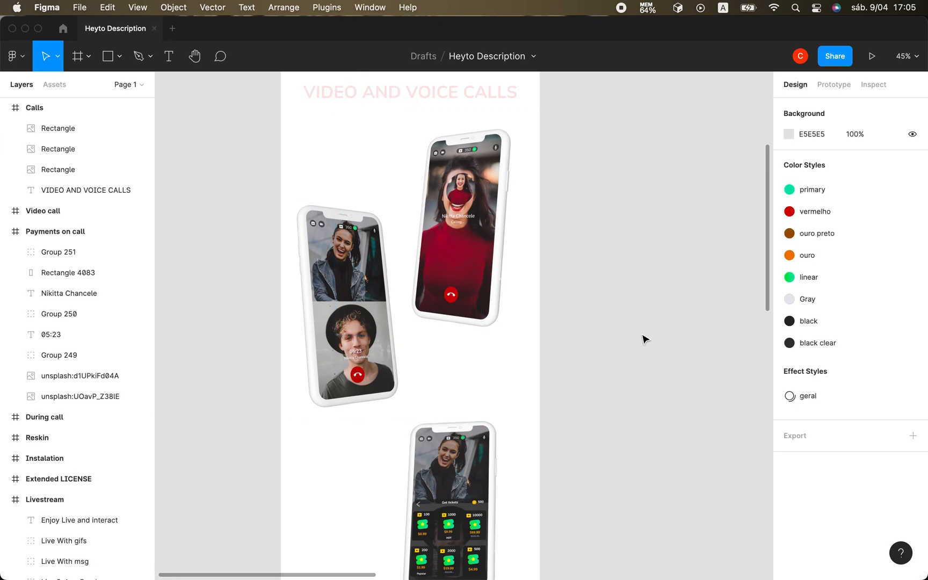
Delete the faint "VIDEO AND VOICE CALLS" heading from the Calls frame.
{"action": "scroll", "coordinate": [644, 338], "scroll_direction": "down", "scroll_amount": 3}
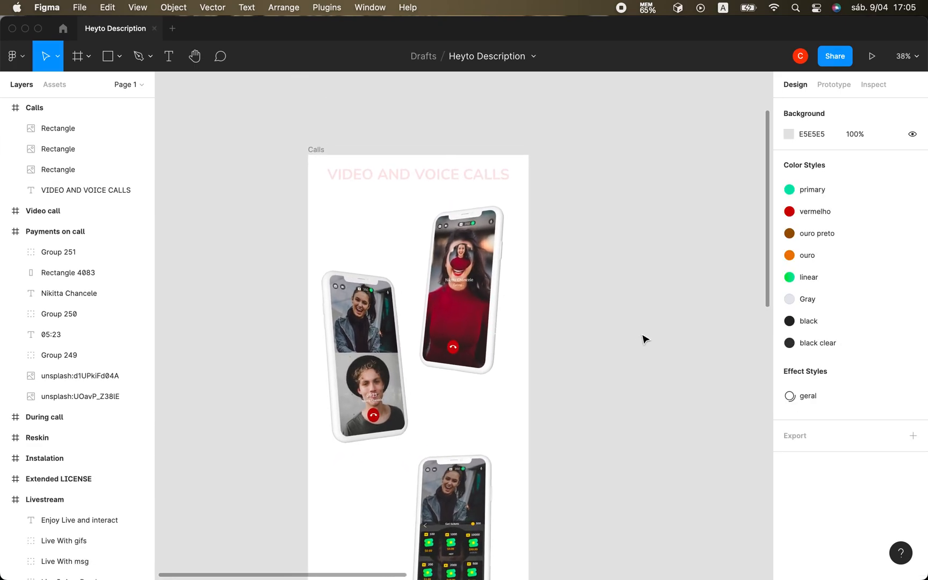
{"action": "scroll", "coordinate": [644, 338], "scroll_direction": "right", "scroll_amount": 5}
{"action": "scroll", "coordinate": [645, 338], "scroll_direction": "down", "scroll_amount": 4}
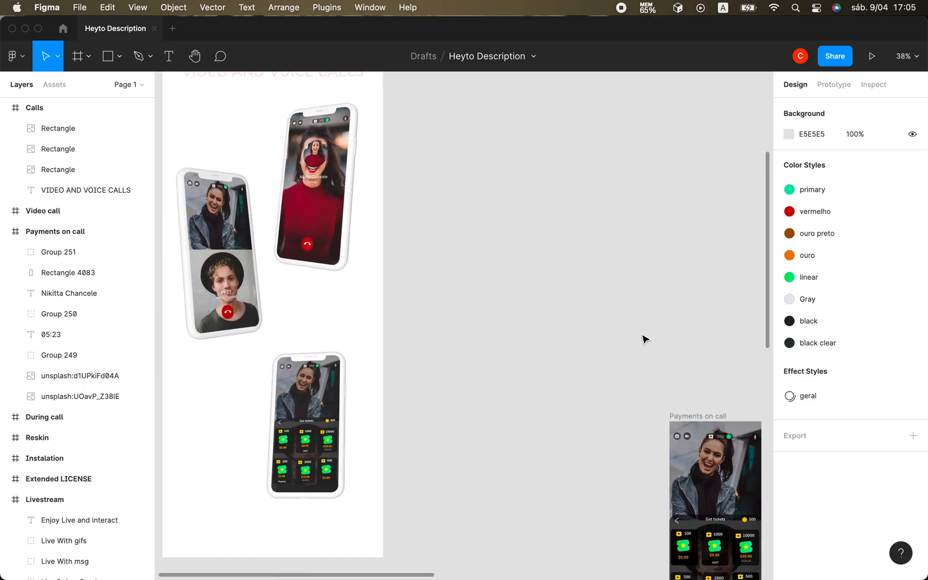
{"action": "scroll", "coordinate": [644, 338], "scroll_direction": "left", "scroll_amount": 5}
{"action": "scroll", "coordinate": [644, 338], "scroll_direction": "up", "scroll_amount": 4}
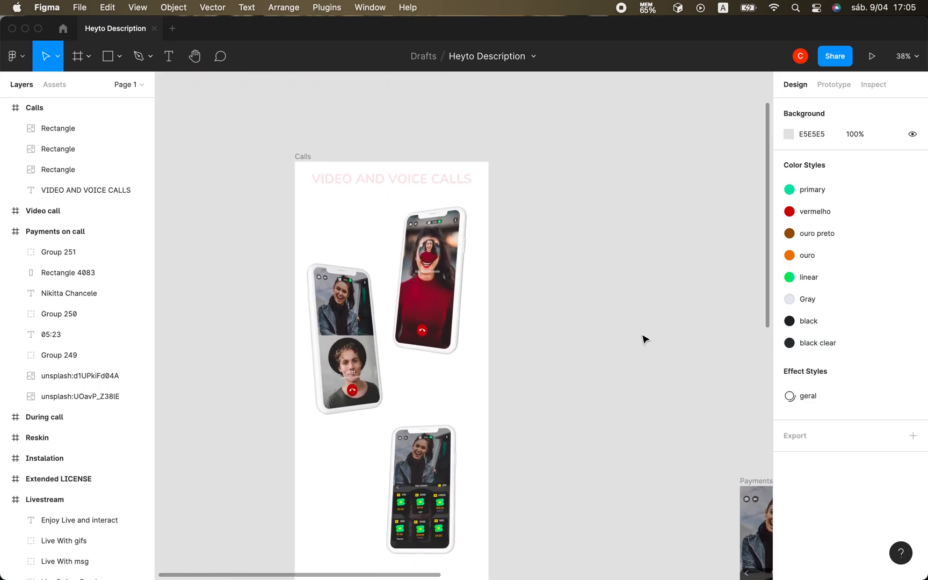
{"action": "left_click", "coordinate": [382, 178]}
{"action": "key", "text": "Delete"}
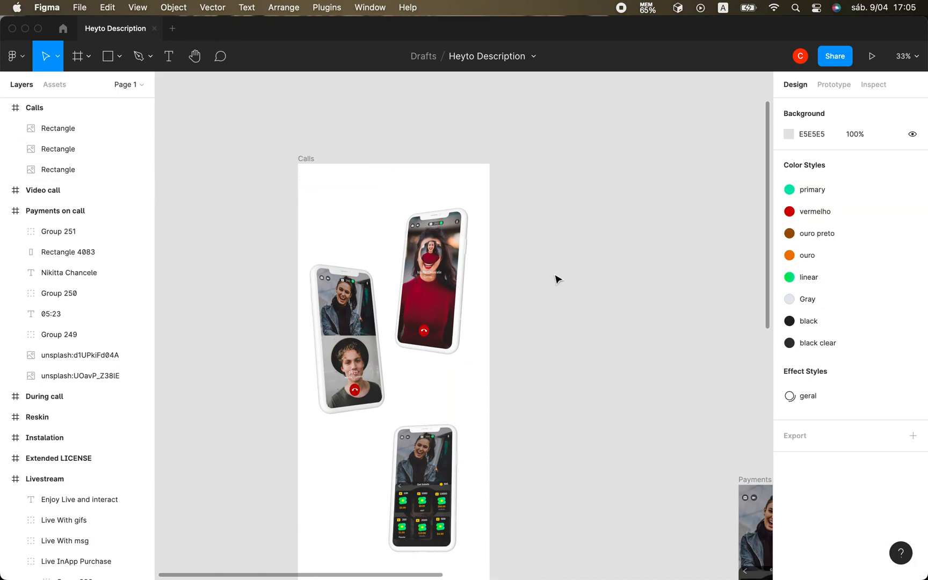
Examine the spacing and arrangement of the three phone mockups in the Calls frame.
{"action": "scroll", "coordinate": [557, 279], "scroll_direction": "down", "scroll_amount": 4}
{"action": "scroll", "coordinate": [558, 278], "scroll_direction": "right", "scroll_amount": 1}
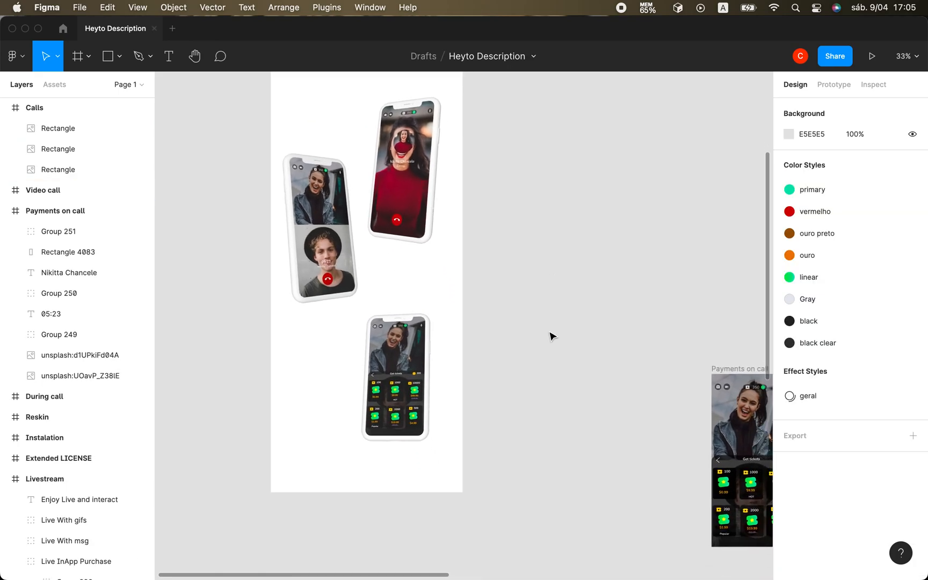
{"action": "scroll", "coordinate": [551, 335], "scroll_direction": "down", "scroll_amount": 2}
{"action": "scroll", "coordinate": [551, 335], "scroll_direction": "right", "scroll_amount": 1}
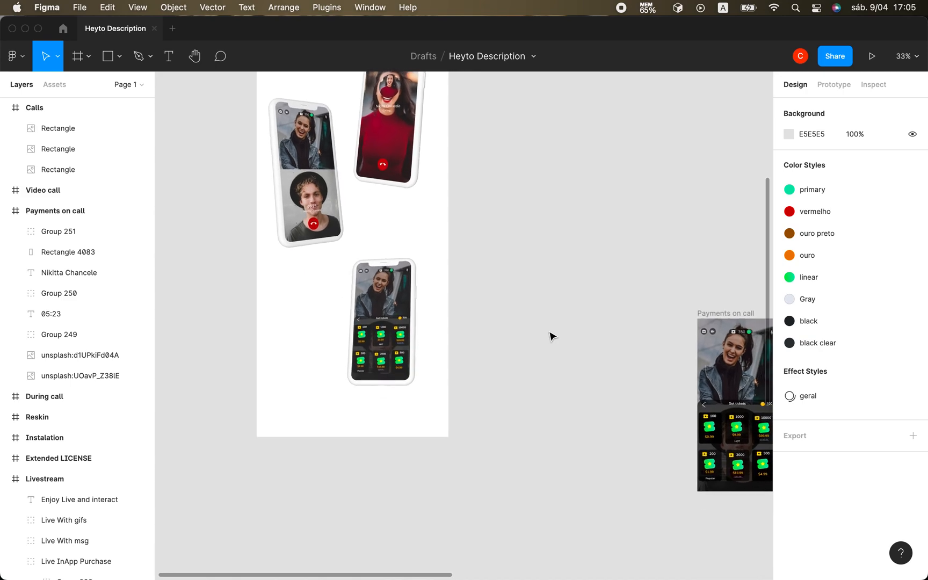
{"action": "scroll", "coordinate": [517, 442], "scroll_direction": "up", "scroll_amount": 4}
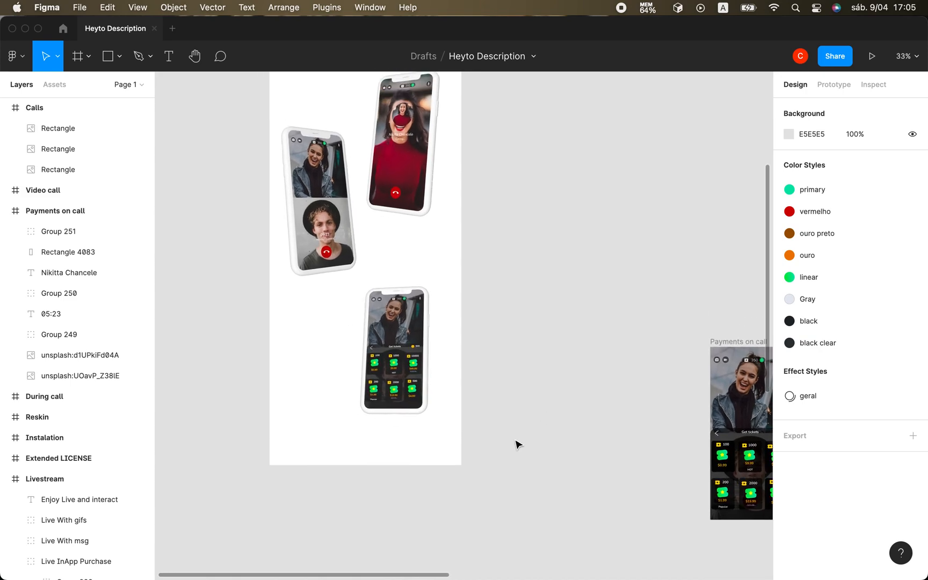
{"action": "scroll", "coordinate": [516, 443], "scroll_direction": "up", "scroll_amount": 5}
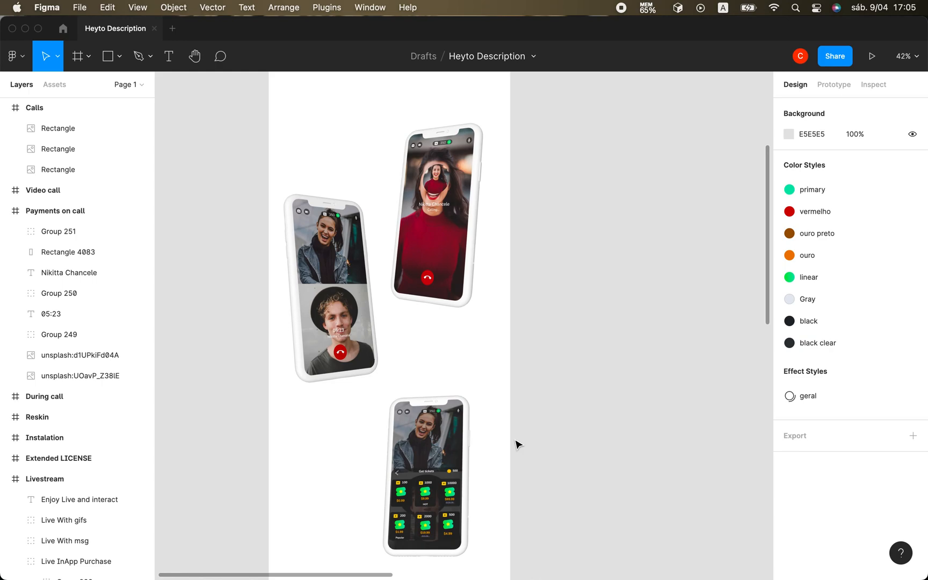
{"action": "scroll", "coordinate": [517, 444], "scroll_direction": "down", "scroll_amount": 3}
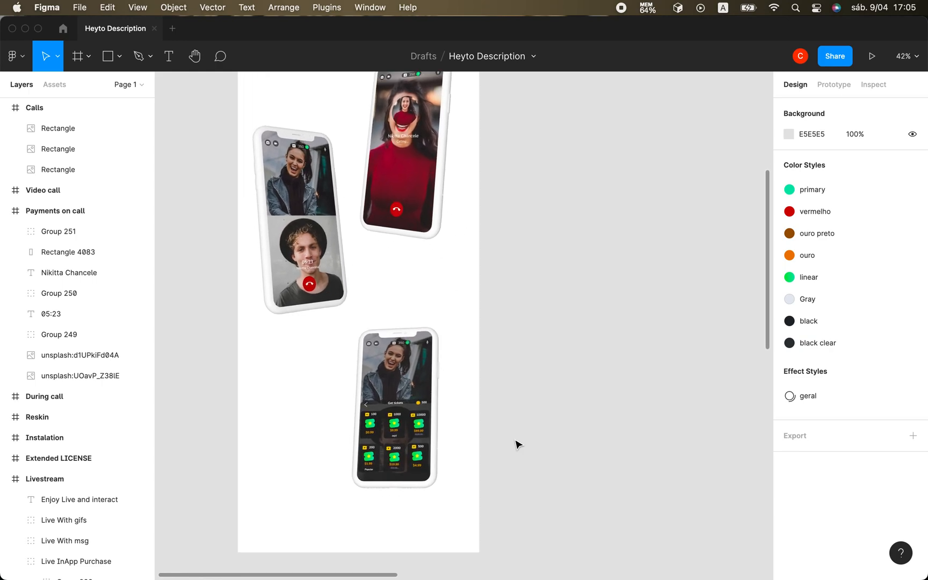
Add the text "video call" above the incoming call phone in the Calls frame, at about X 396, Y 131.
{"action": "left_click", "coordinate": [170, 59]}
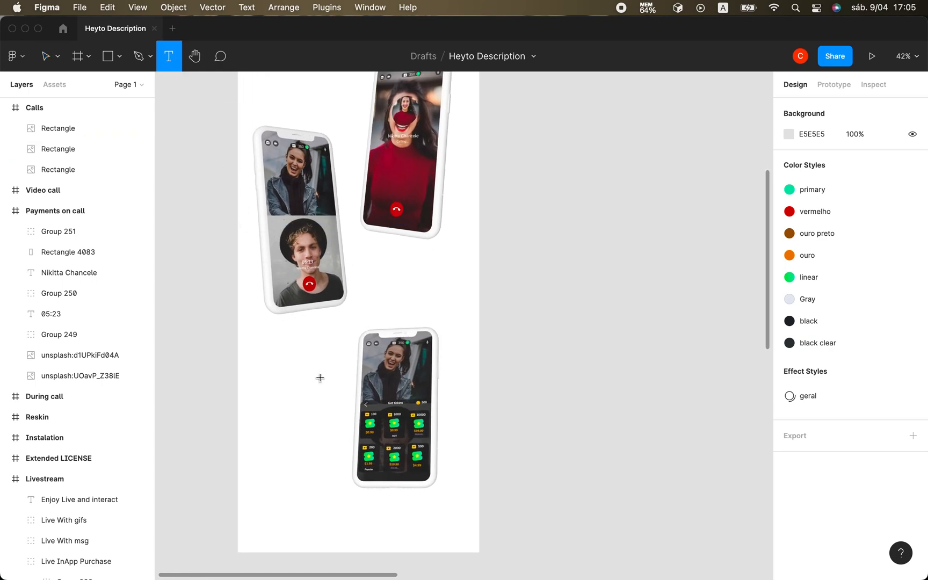
{"action": "scroll", "coordinate": [320, 377], "scroll_direction": "up", "scroll_amount": 5}
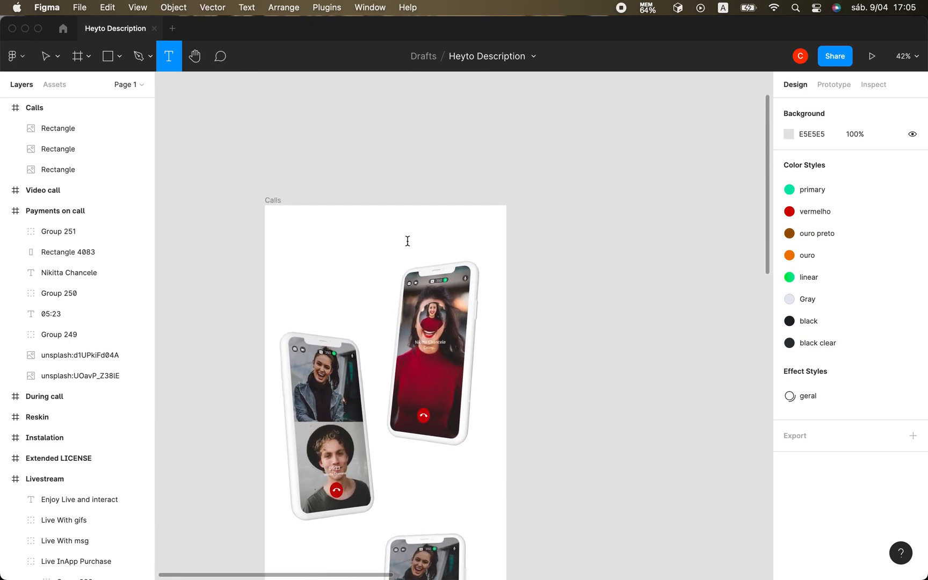
{"action": "left_click", "coordinate": [408, 241]}
{"action": "type", "text": "VI"}
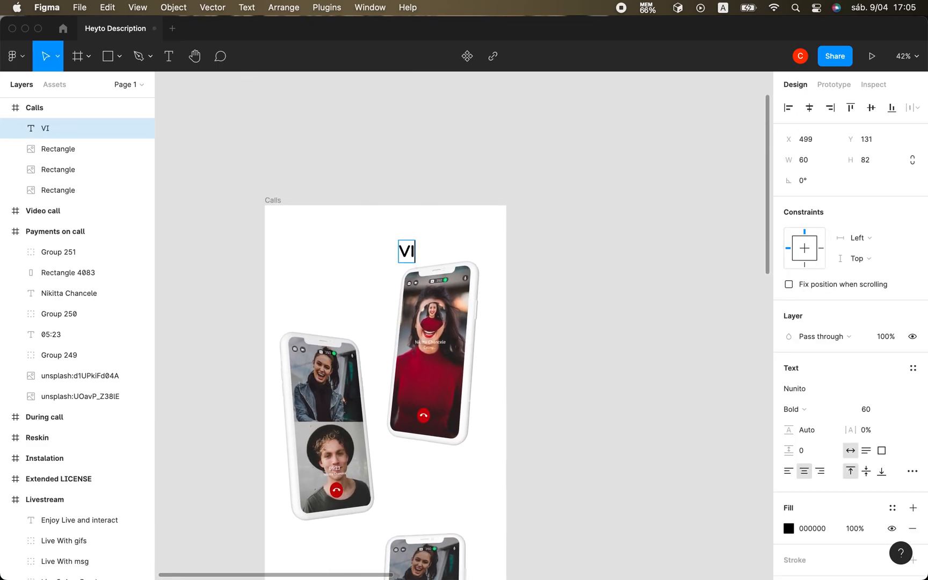
{"action": "key", "text": "BackSpace"}
{"action": "key", "text": "BackSpace"}
{"action": "type", "text": "video call"}
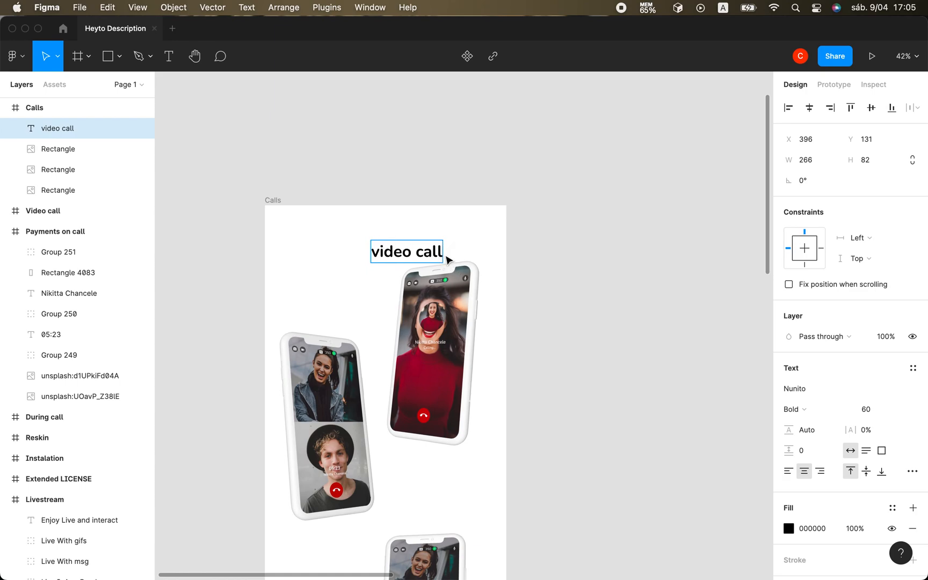
Apply the "ouro preto" color style to the "video call" text and move it to X 489, Y 93.
{"action": "left_click_drag", "start_coordinate": [374, 254], "coordinate": [449, 254]}
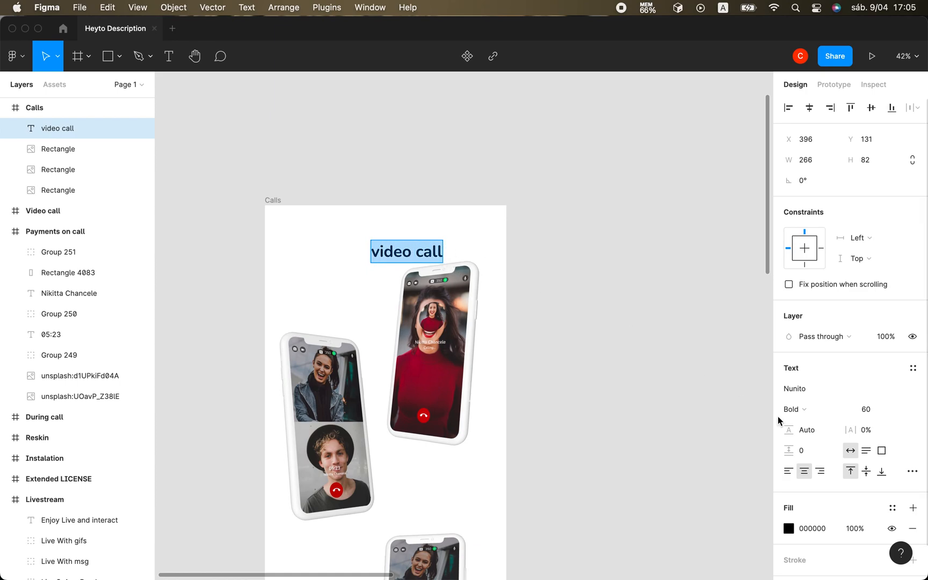
{"action": "left_click", "coordinate": [892, 507]}
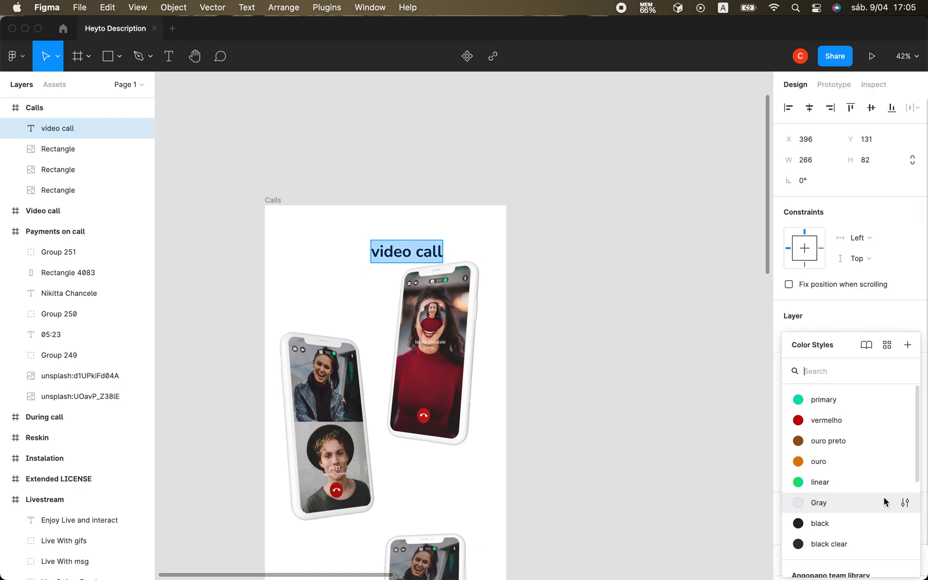
{"action": "left_click", "coordinate": [820, 440]}
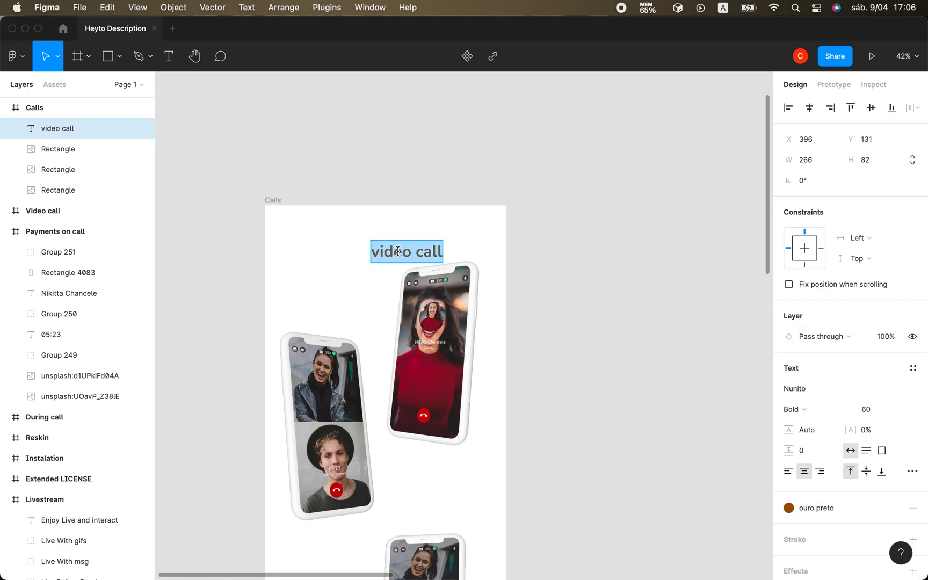
{"action": "key", "text": "Escape"}
{"action": "left_click_drag", "start_coordinate": [411, 255], "coordinate": [436, 245]}
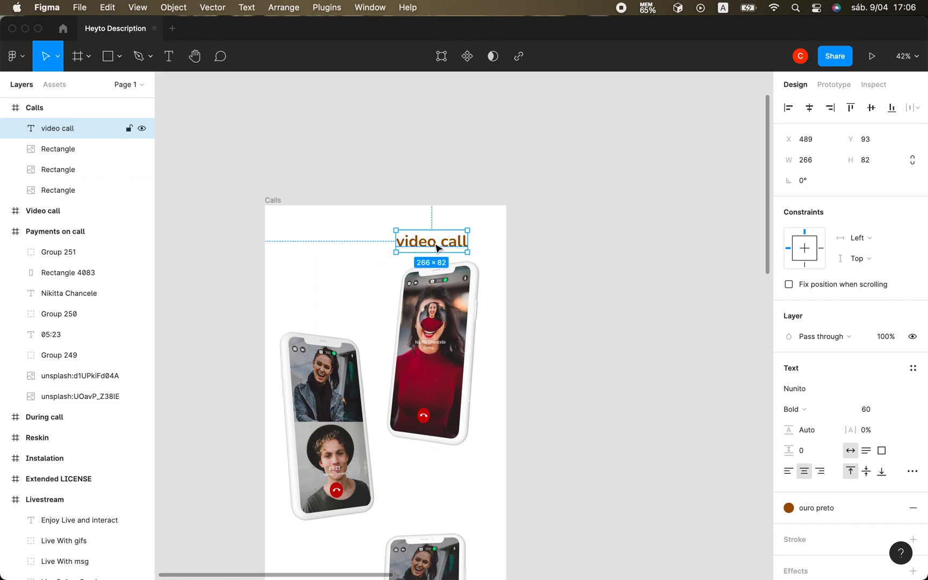
Examine how the "video call" text and the three phone mockups are arranged in the Calls frame.
{"action": "left_click", "coordinate": [340, 234]}
{"action": "scroll", "coordinate": [353, 370], "scroll_direction": "down", "scroll_amount": 2}
{"action": "scroll", "coordinate": [353, 371], "scroll_direction": "down", "scroll_amount": 1}
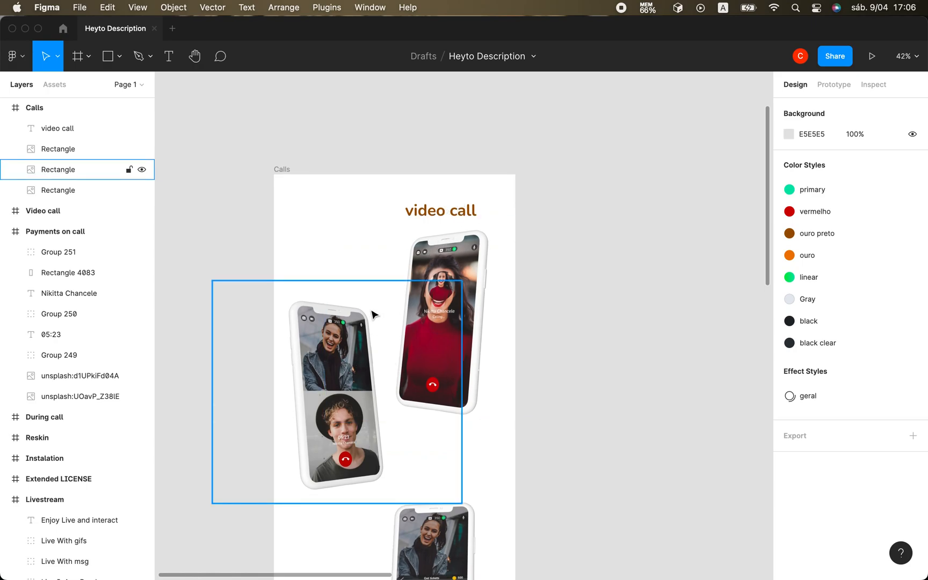
{"action": "left_click", "coordinate": [335, 248]}
{"action": "left_click", "coordinate": [300, 242]}
{"action": "scroll", "coordinate": [404, 354], "scroll_direction": "down", "scroll_amount": 5}
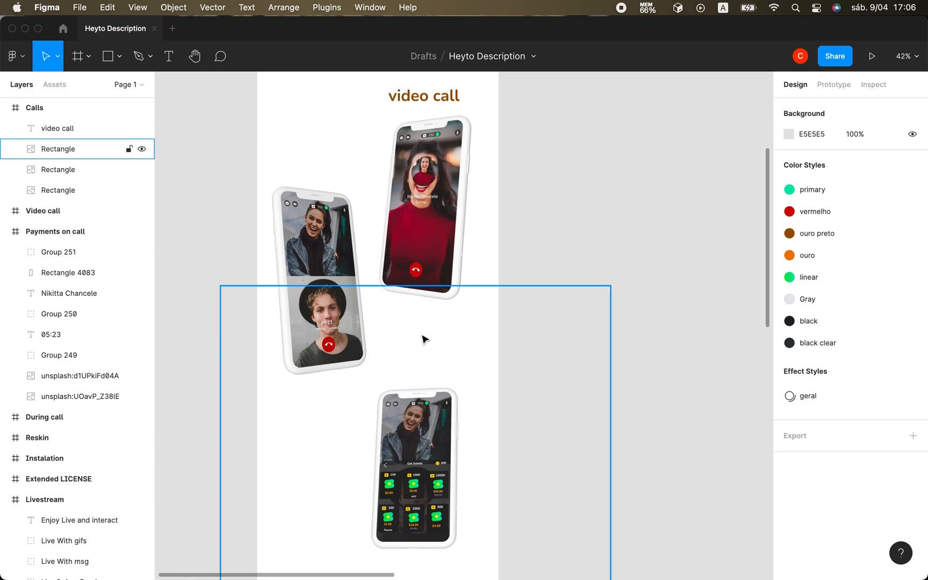
{"action": "left_click", "coordinate": [354, 151]}
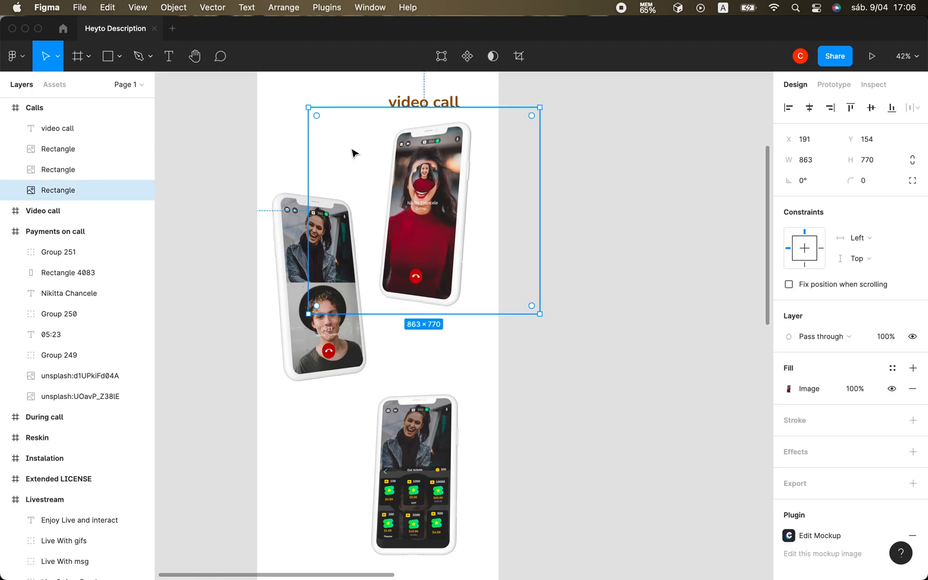
{"action": "scroll", "coordinate": [354, 151], "scroll_direction": "up", "scroll_amount": 5}
{"action": "left_click", "coordinate": [304, 193]}
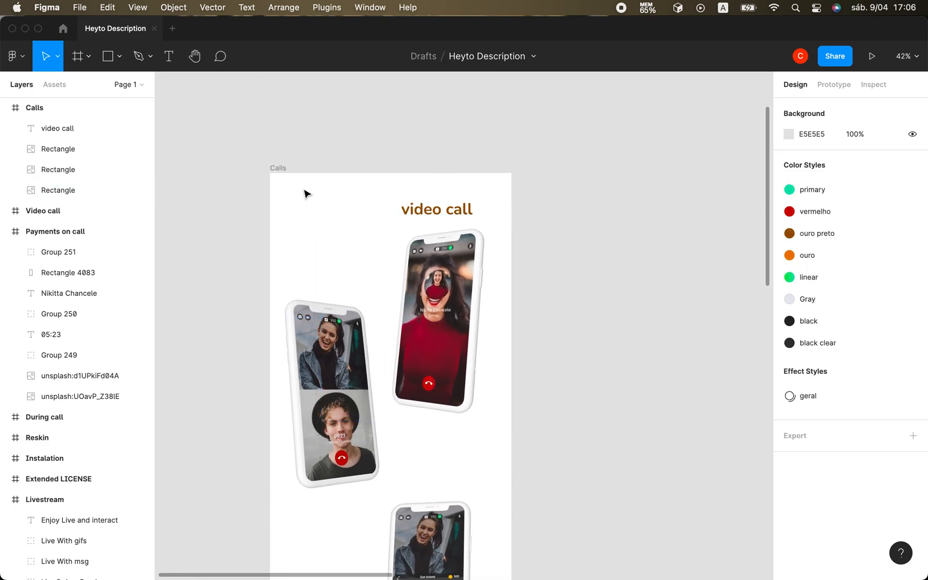
Try the Light font weight on the "video call" text, then set it to Regular.
{"action": "left_click", "coordinate": [415, 212]}
{"action": "left_click", "coordinate": [801, 408]}
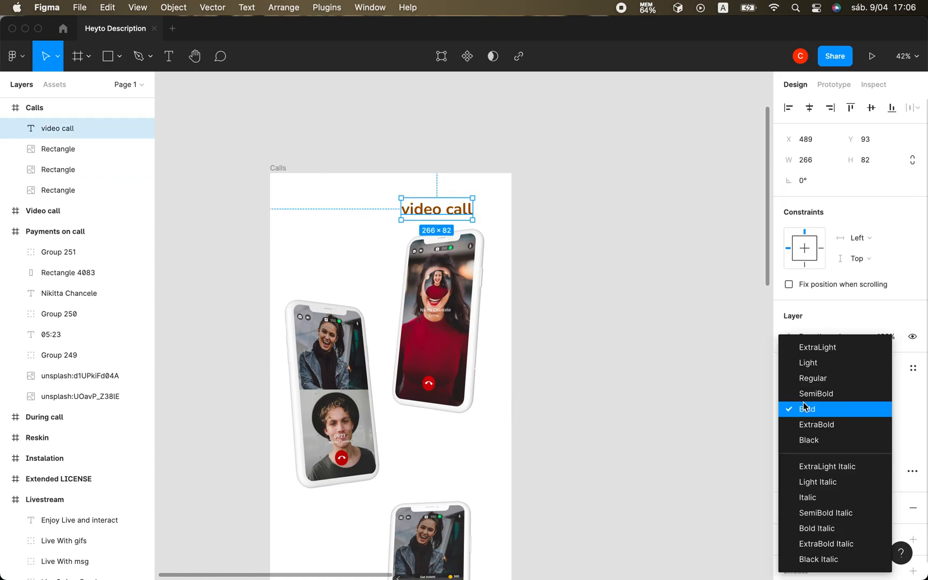
{"action": "left_click", "coordinate": [806, 359]}
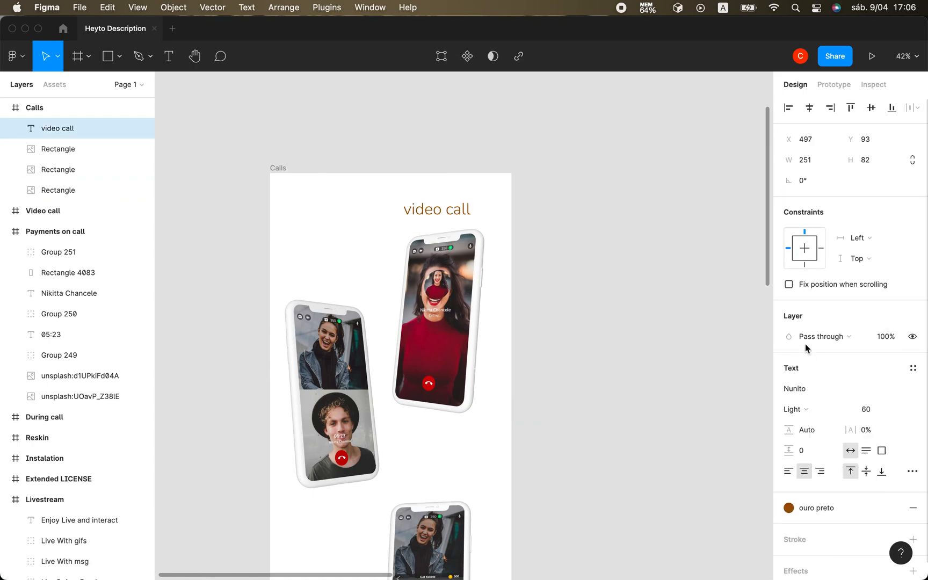
{"action": "left_click", "coordinate": [809, 411]}
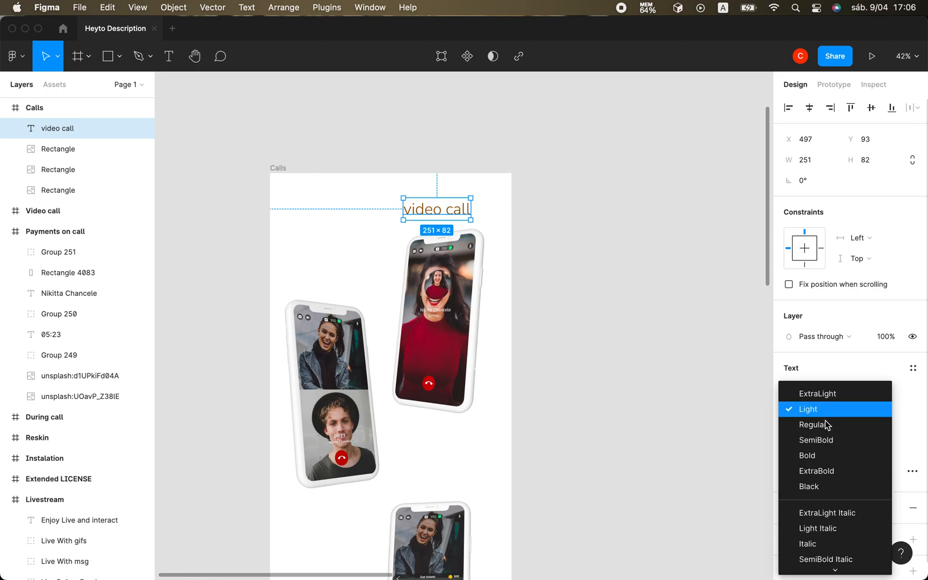
{"action": "left_click", "coordinate": [827, 425]}
{"action": "left_click", "coordinate": [503, 424]}
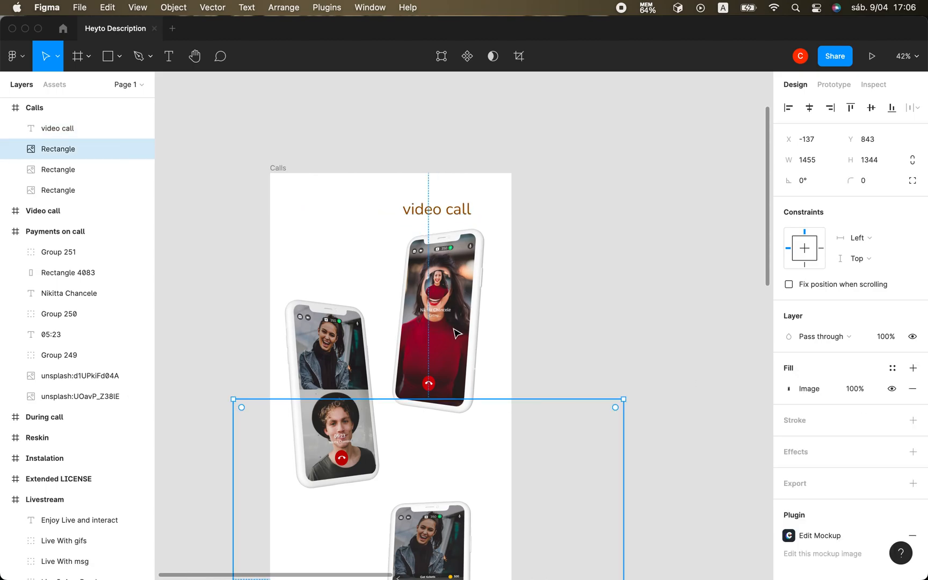
{"action": "left_click", "coordinate": [450, 212]}
{"action": "left_click", "coordinate": [322, 184]}
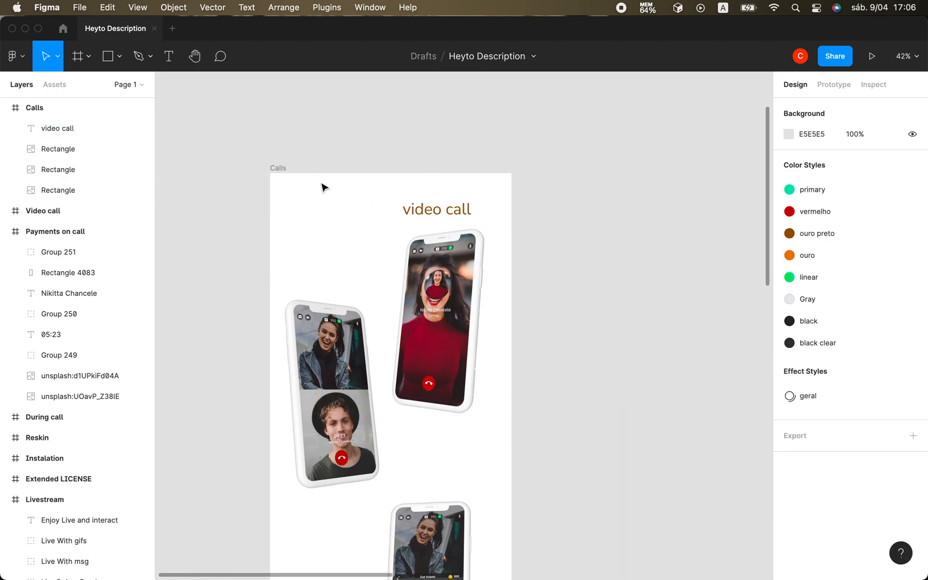
Move the ticket-screen phone mockup in the Calls frame up to X -105, Y 790.
{"action": "scroll", "coordinate": [242, 183], "scroll_direction": "down", "scroll_amount": 5}
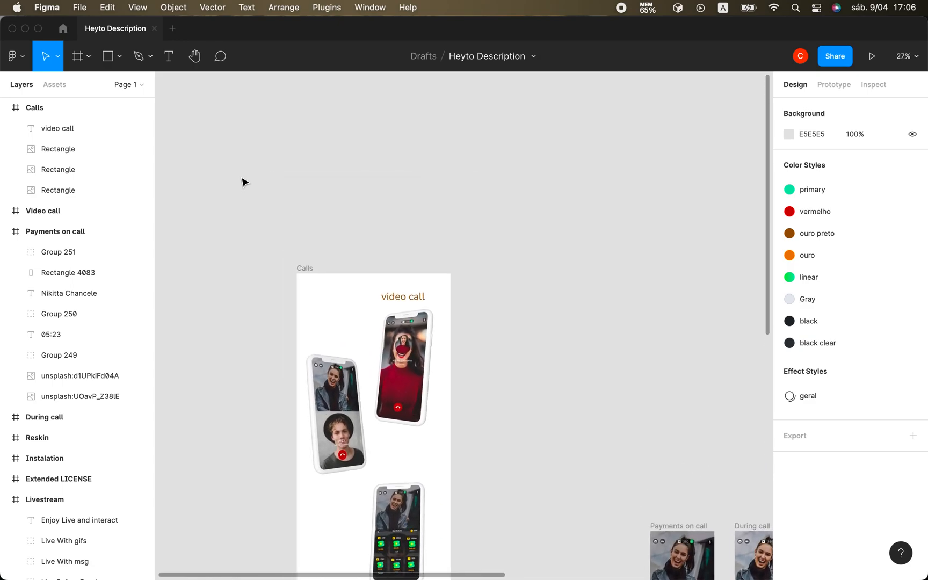
{"action": "scroll", "coordinate": [242, 182], "scroll_direction": "down", "scroll_amount": 2}
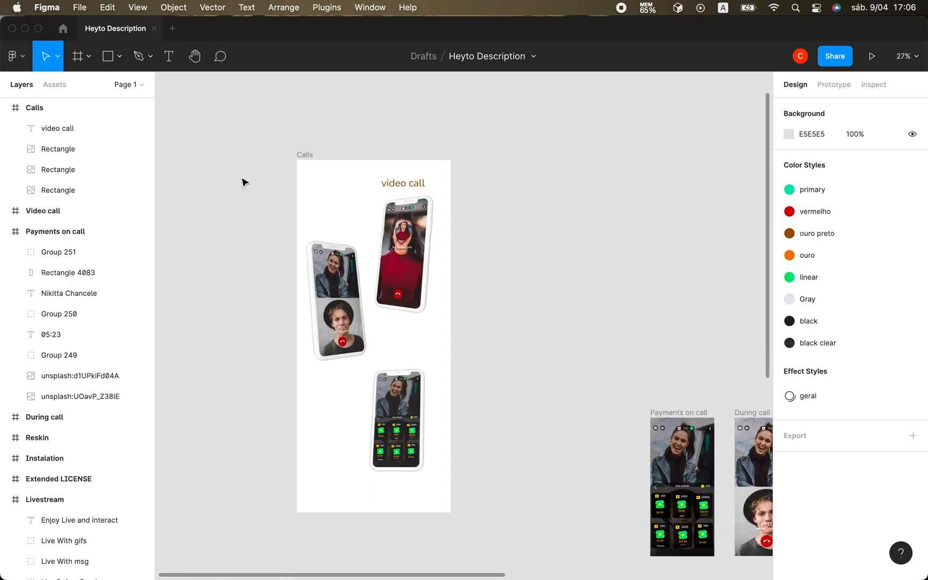
{"action": "left_click", "coordinate": [396, 421]}
{"action": "mouse_move", "coordinate": [398, 420]}
{"action": "left_mouse_down"}
{"action": "mouse_move", "coordinate": [402, 396]}
{"action": "mouse_move", "coordinate": [400, 412]}
{"action": "left_mouse_up"}
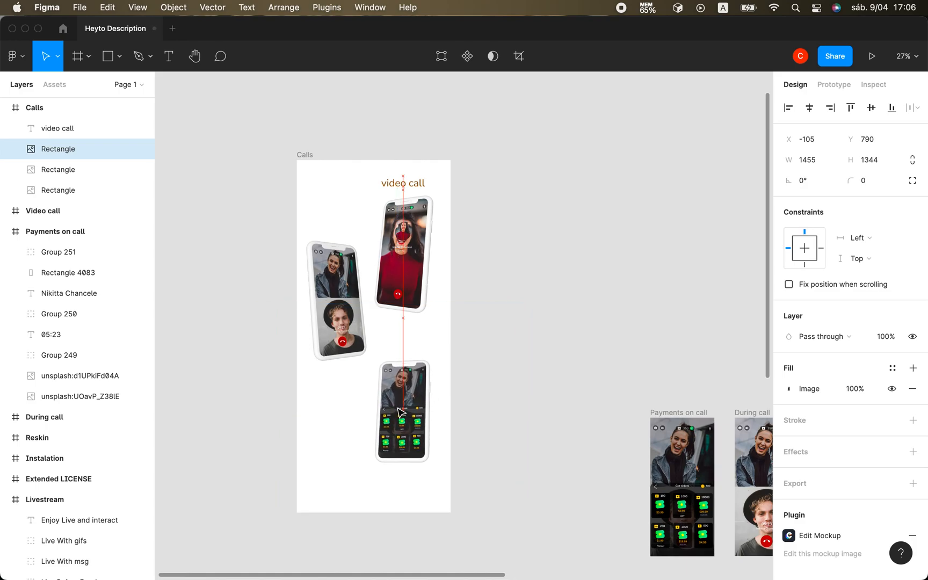
{"action": "left_click", "coordinate": [317, 184]}
{"action": "scroll", "coordinate": [317, 185], "scroll_direction": "up", "scroll_amount": 2}
{"action": "scroll", "coordinate": [317, 186], "scroll_direction": "up", "scroll_amount": 5}
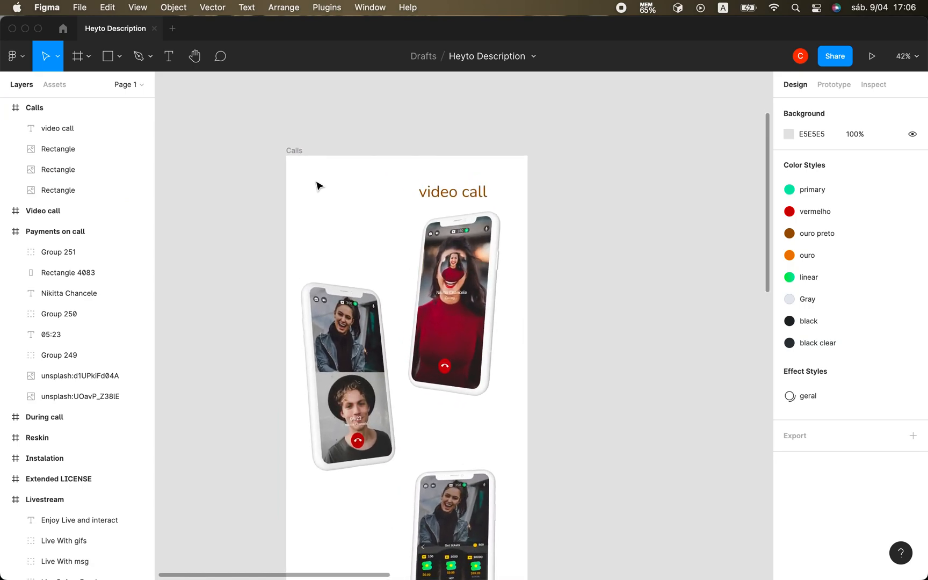
{"action": "scroll", "coordinate": [317, 185], "scroll_direction": "down", "scroll_amount": 3}
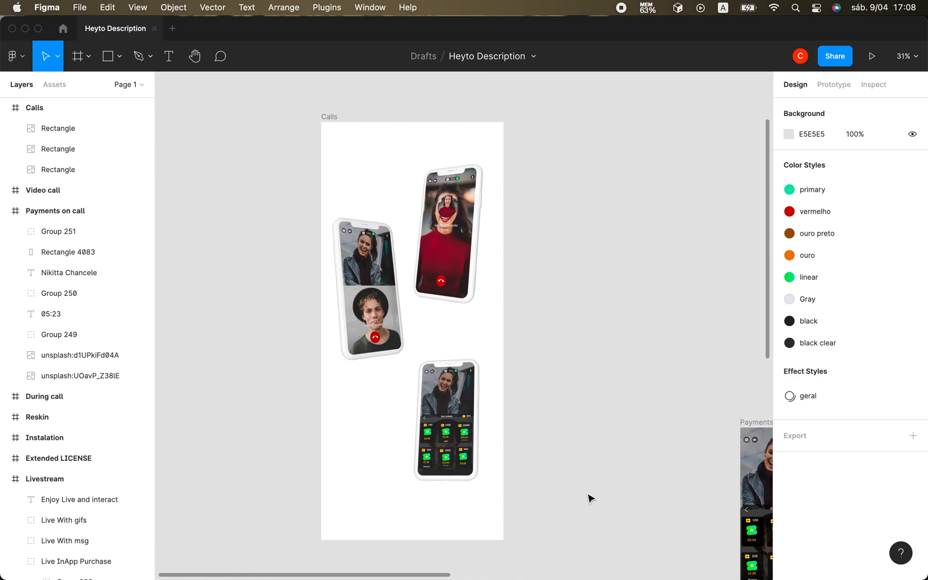
Fill the Calls frame background with the "black clear" color style.
{"action": "left_click", "coordinate": [814, 343]}
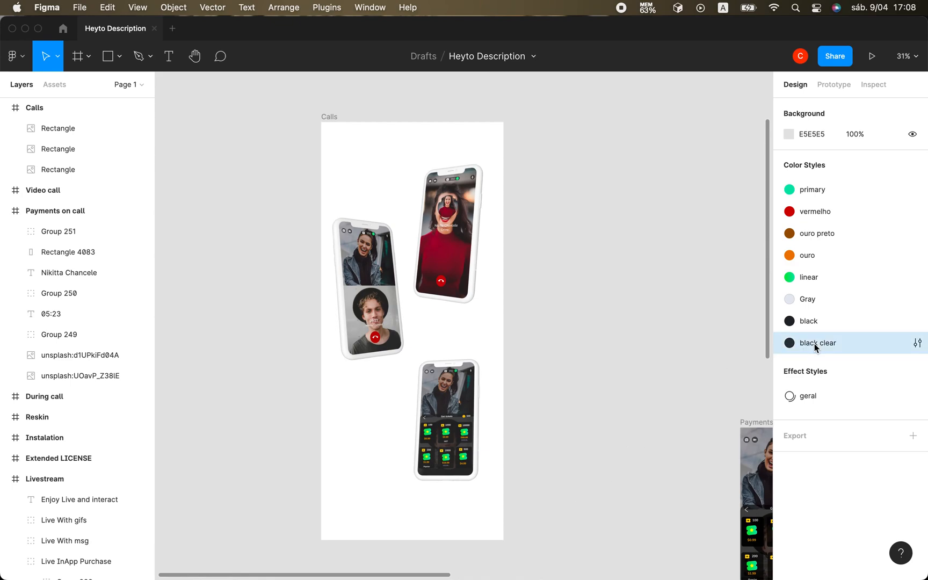
{"action": "left_click", "coordinate": [329, 118]}
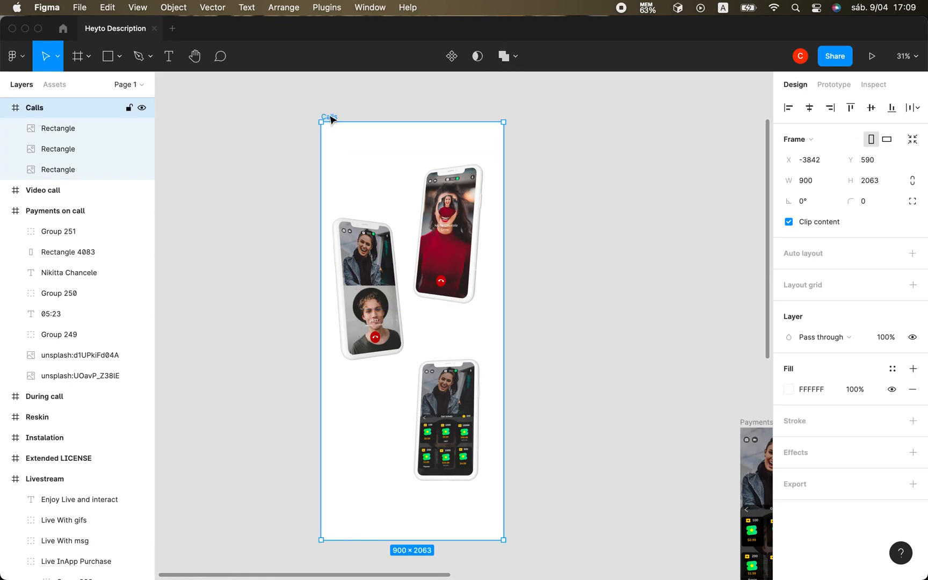
{"action": "left_click", "coordinate": [892, 370]}
{"action": "left_click", "coordinate": [836, 543]}
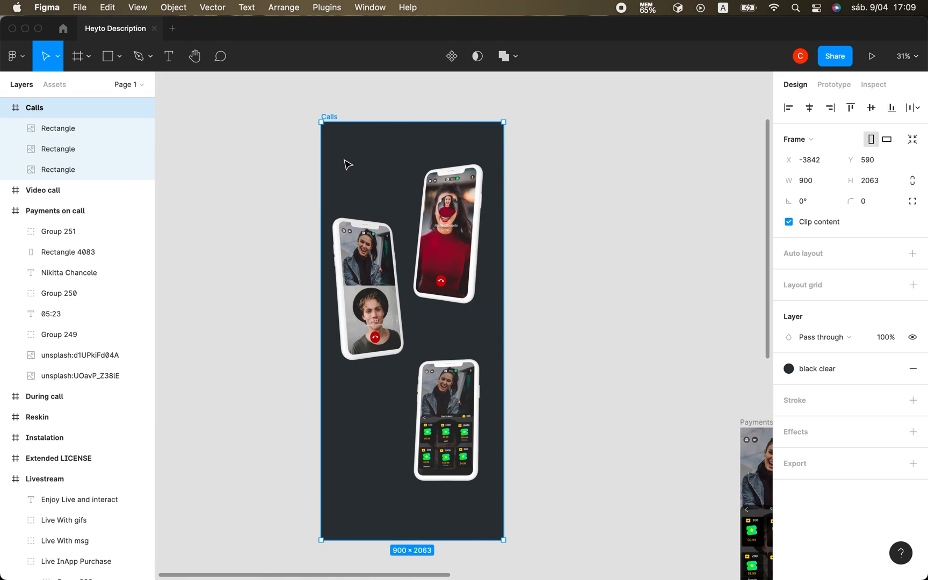
{"action": "key", "text": "Escape"}
Examine the finished description frames elsewhere on the page as a reference for the Calls frame's design.
{"action": "scroll", "coordinate": [347, 165], "scroll_direction": "right", "scroll_amount": 10}
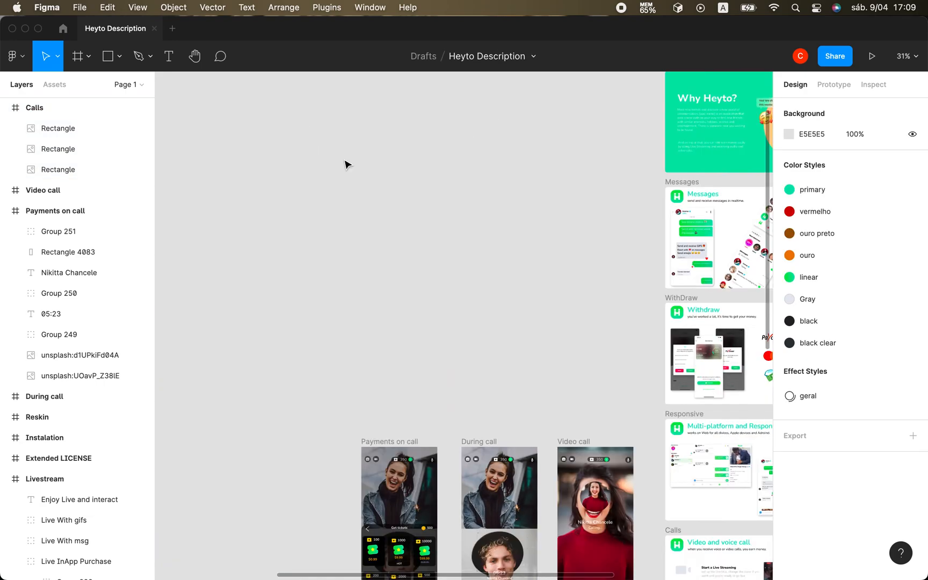
{"action": "scroll", "coordinate": [346, 164], "scroll_direction": "down", "scroll_amount": 4}
{"action": "scroll", "coordinate": [346, 164], "scroll_direction": "right", "scroll_amount": 3}
{"action": "scroll", "coordinate": [346, 165], "scroll_direction": "left", "scroll_amount": 3}
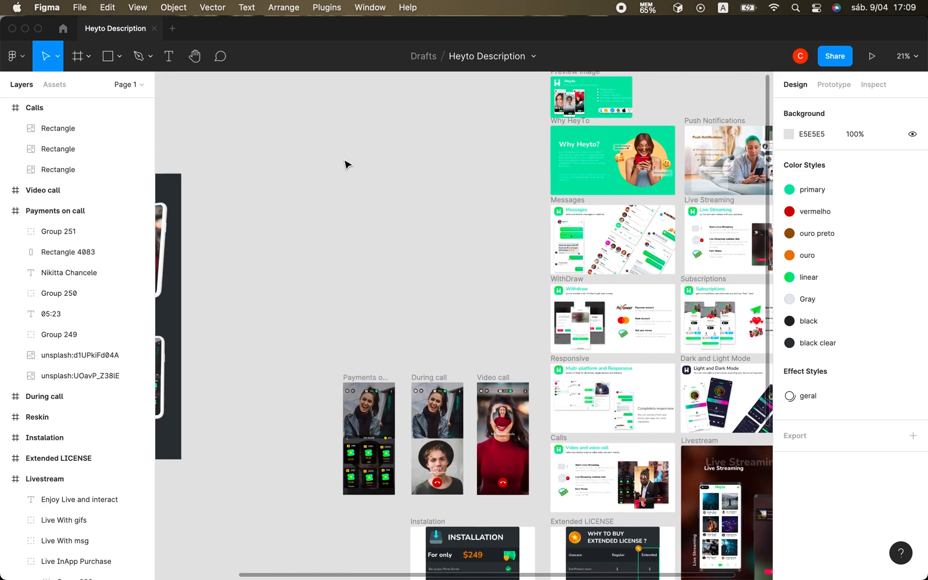
{"action": "scroll", "coordinate": [346, 165], "scroll_direction": "right", "scroll_amount": 2}
{"action": "scroll", "coordinate": [505, 285], "scroll_direction": "down", "scroll_amount": 2}
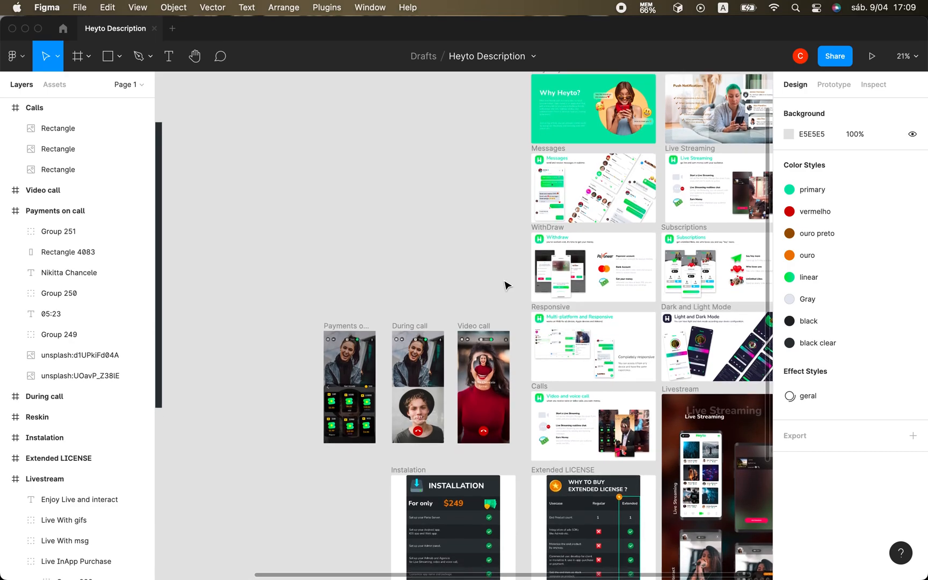
{"action": "scroll", "coordinate": [504, 284], "scroll_direction": "up", "scroll_amount": 4}
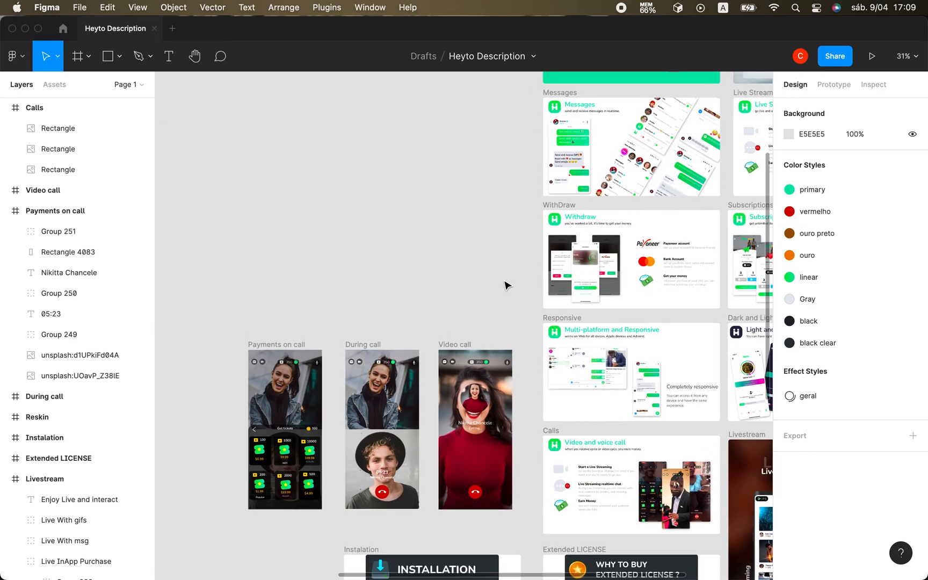
{"action": "scroll", "coordinate": [505, 285], "scroll_direction": "up", "scroll_amount": 2}
{"action": "scroll", "coordinate": [504, 284], "scroll_direction": "down", "scroll_amount": 3}
{"action": "scroll", "coordinate": [505, 285], "scroll_direction": "right", "scroll_amount": 2}
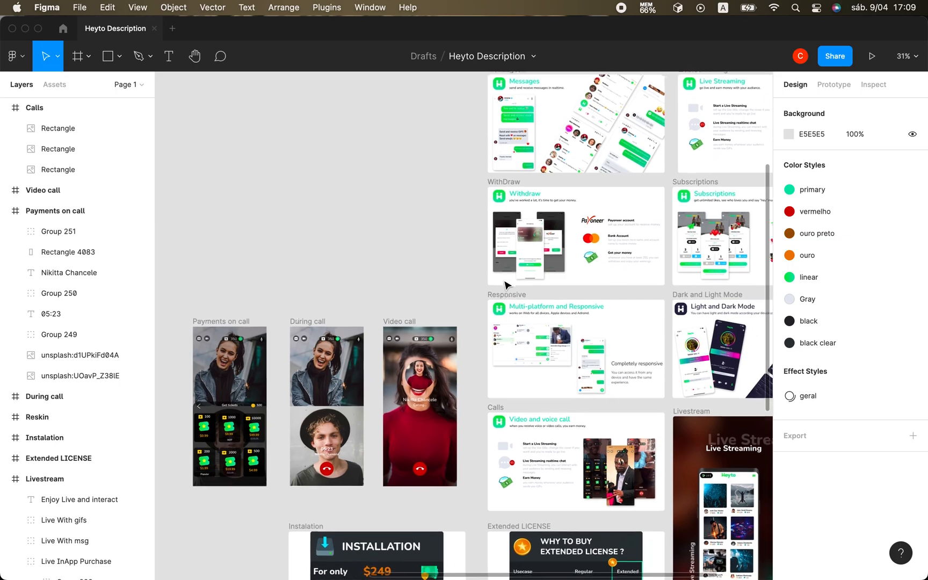
{"action": "scroll", "coordinate": [505, 284], "scroll_direction": "left", "scroll_amount": 10}
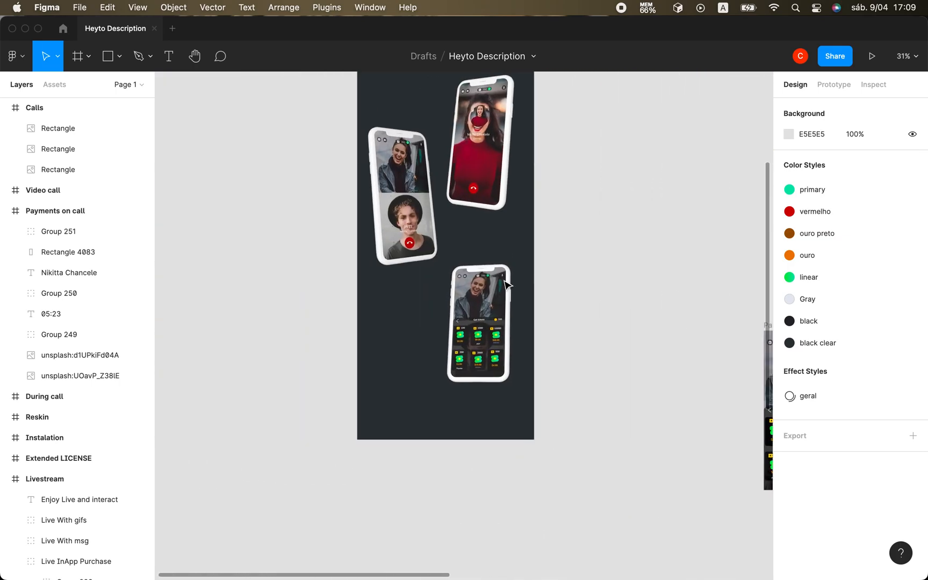
{"action": "scroll", "coordinate": [505, 284], "scroll_direction": "up", "scroll_amount": 3}
{"action": "scroll", "coordinate": [505, 284], "scroll_direction": "right", "scroll_amount": 12}
{"action": "scroll", "coordinate": [504, 284], "scroll_direction": "down", "scroll_amount": 3}
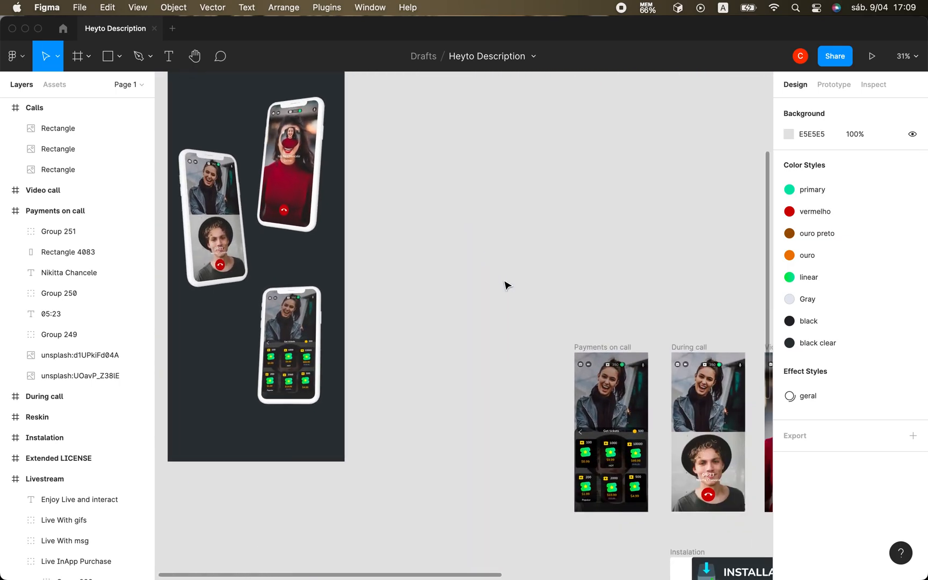
Copy the dark H logo group, including its rounded background, from the Dark and Light Mode frame's header.
{"action": "scroll", "coordinate": [505, 284], "scroll_direction": "up", "scroll_amount": 6}
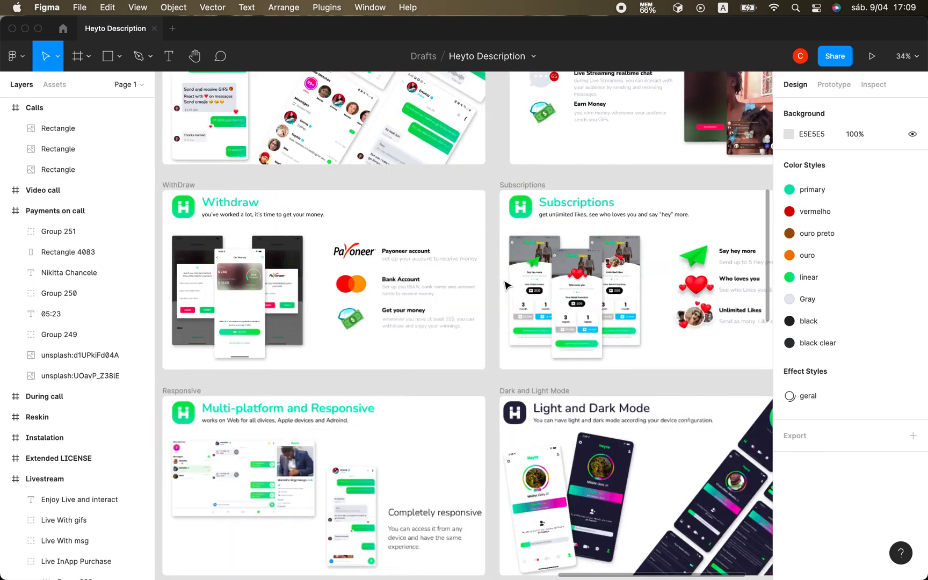
{"action": "scroll", "coordinate": [505, 285], "scroll_direction": "down", "scroll_amount": 3}
{"action": "scroll", "coordinate": [505, 285], "scroll_direction": "right", "scroll_amount": 1}
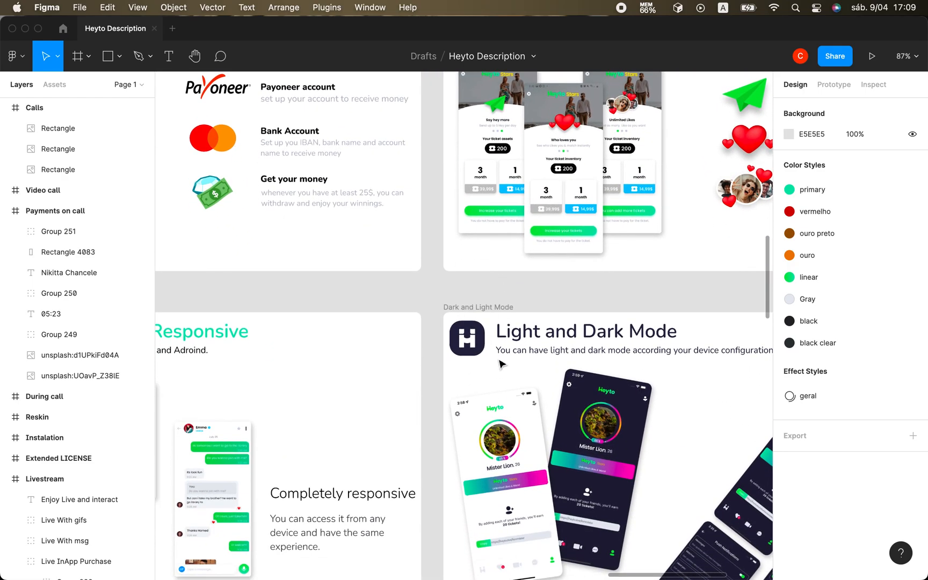
{"action": "left_click", "coordinate": [476, 343]}
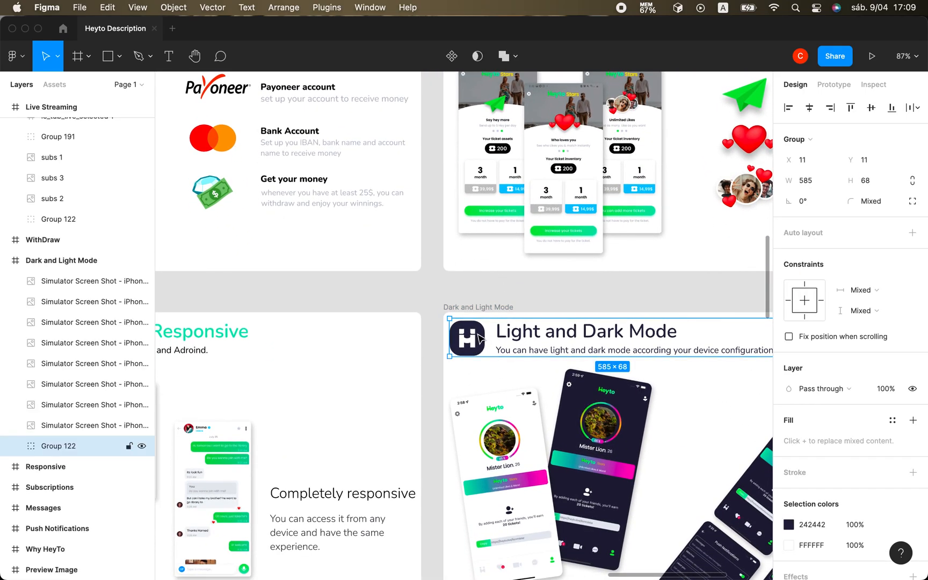
{"action": "left_click", "coordinate": [479, 338], "text": "super"}
{"action": "left_click", "coordinate": [484, 330]}
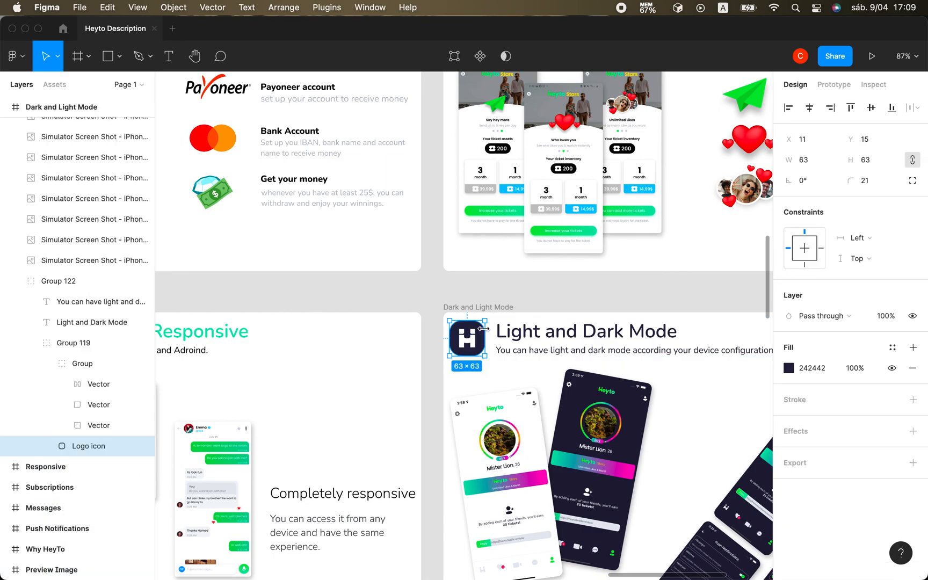
{"action": "left_click", "coordinate": [81, 345]}
{"action": "key", "text": "super+c"}
Paste the copied H logo group into the dark Calls frame and move it to X 22, Y 28.
{"action": "scroll", "coordinate": [190, 349], "scroll_direction": "left", "scroll_amount": 10}
{"action": "scroll", "coordinate": [188, 349], "scroll_direction": "left", "scroll_amount": 10}
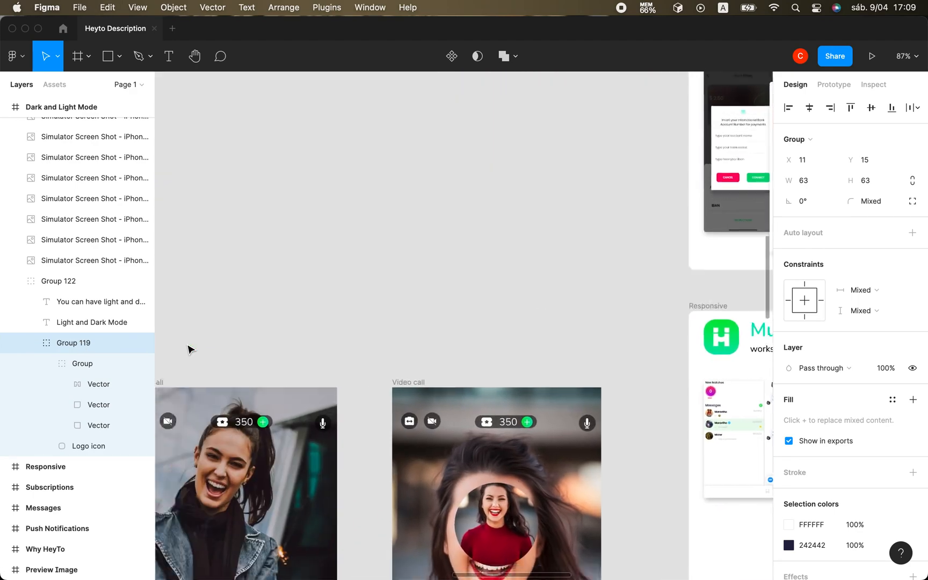
{"action": "scroll", "coordinate": [188, 349], "scroll_direction": "down", "scroll_amount": 5}
{"action": "scroll", "coordinate": [187, 349], "scroll_direction": "right", "scroll_amount": 5}
{"action": "scroll", "coordinate": [188, 349], "scroll_direction": "down", "scroll_amount": 2}
{"action": "scroll", "coordinate": [188, 349], "scroll_direction": "left", "scroll_amount": 10}
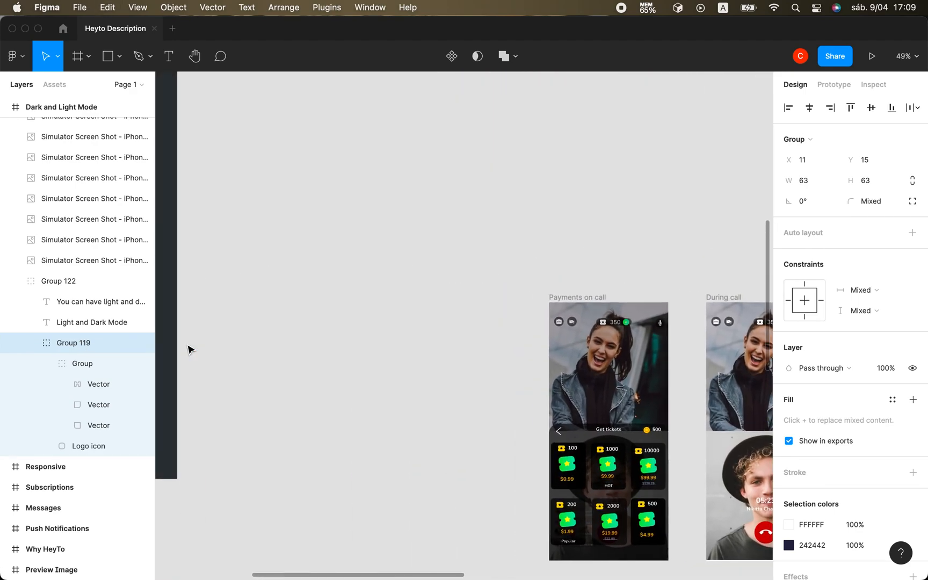
{"action": "scroll", "coordinate": [188, 348], "scroll_direction": "up", "scroll_amount": 5}
{"action": "scroll", "coordinate": [188, 349], "scroll_direction": "up", "scroll_amount": 5}
{"action": "scroll", "coordinate": [188, 349], "scroll_direction": "left", "scroll_amount": 3}
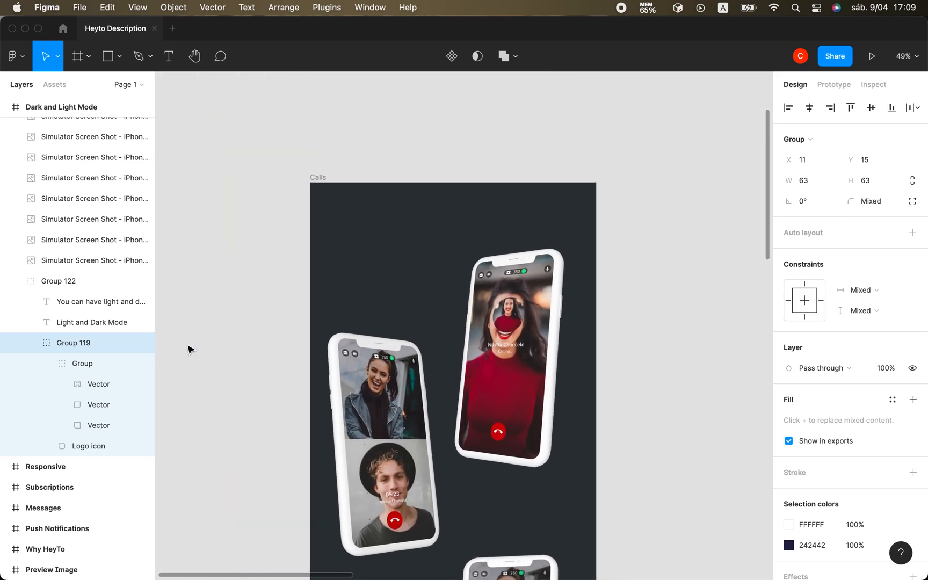
{"action": "left_click", "coordinate": [317, 178]}
{"action": "key", "text": "super+v"}
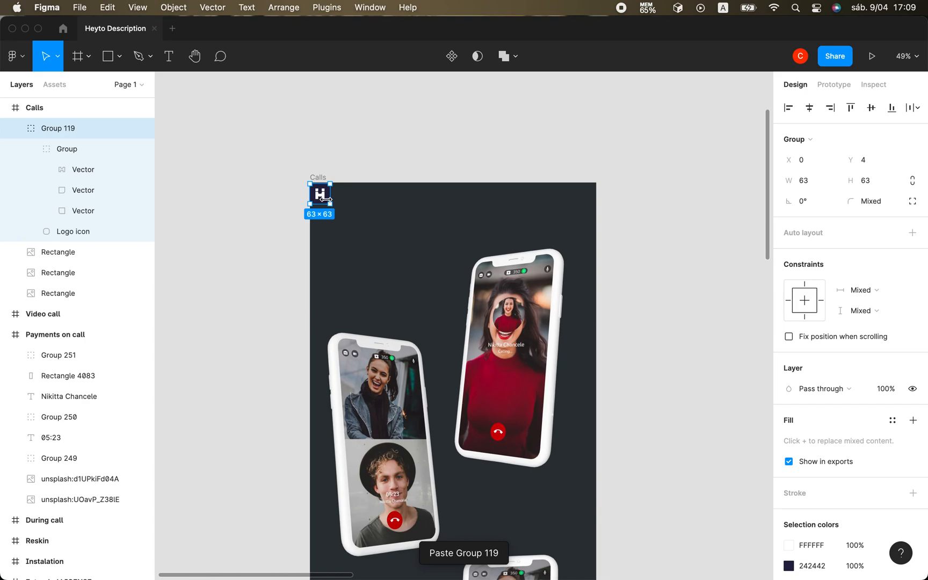
{"action": "left_click_drag", "start_coordinate": [324, 199], "coordinate": [331, 207]}
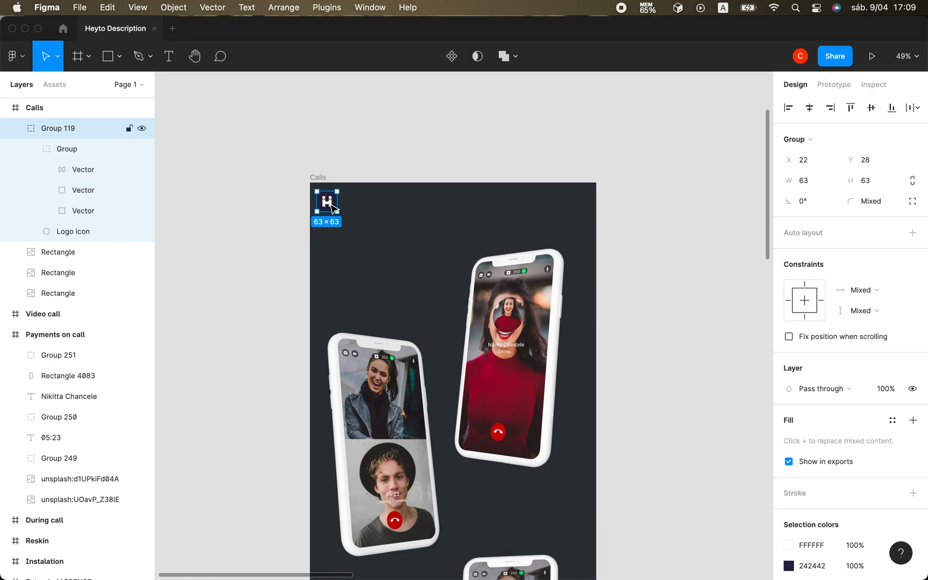
Fill the logo's rounded background in the Calls frame with the "black" color style.
{"action": "scroll", "coordinate": [332, 208], "scroll_direction": "up", "scroll_amount": 3}
{"action": "scroll", "coordinate": [332, 205], "scroll_direction": "up", "scroll_amount": 1}
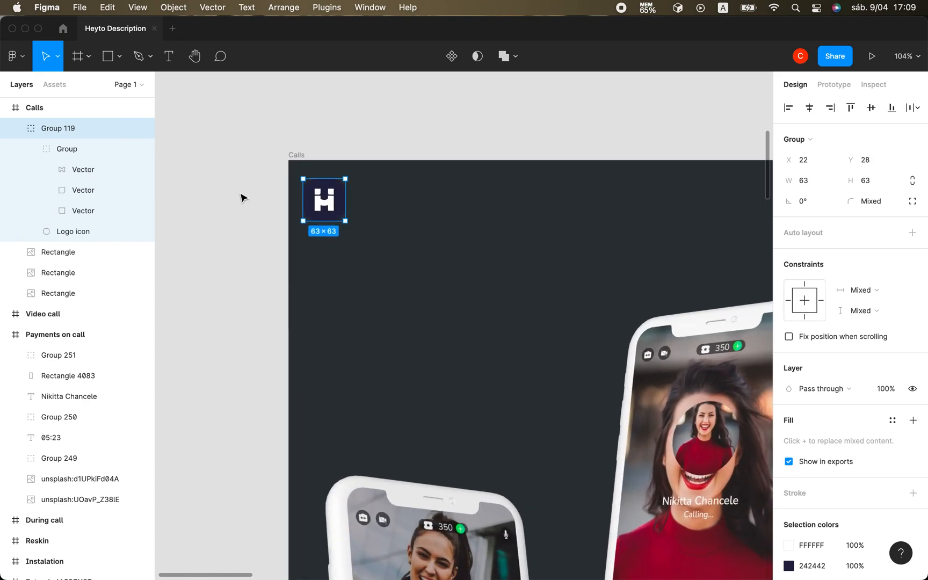
{"action": "left_click", "coordinate": [76, 232]}
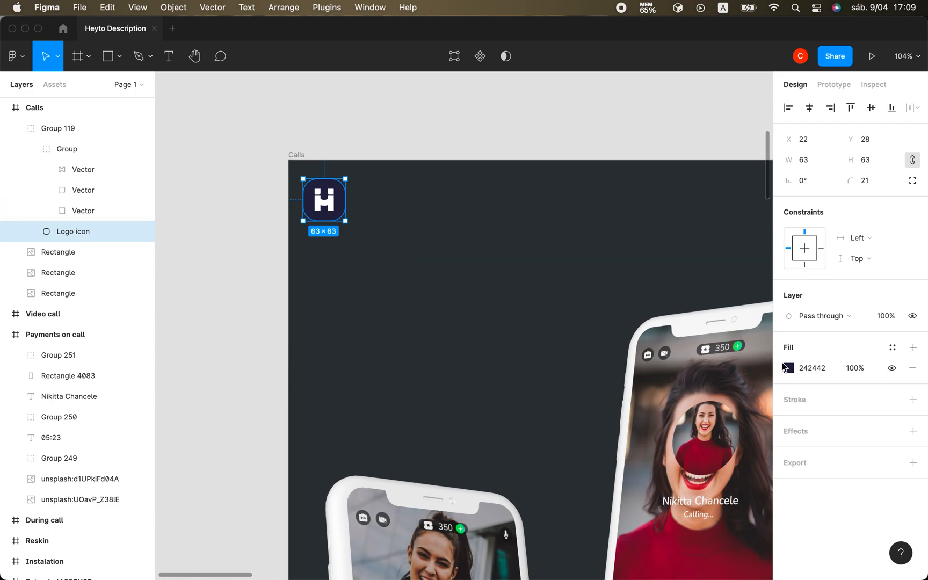
{"action": "left_click", "coordinate": [789, 368]}
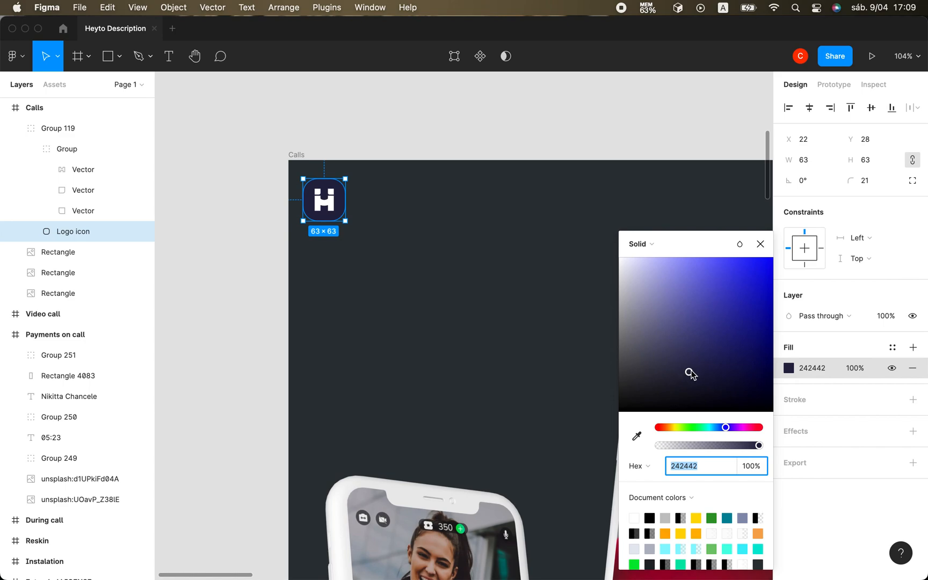
{"action": "left_click_drag", "start_coordinate": [689, 373], "coordinate": [606, 432]}
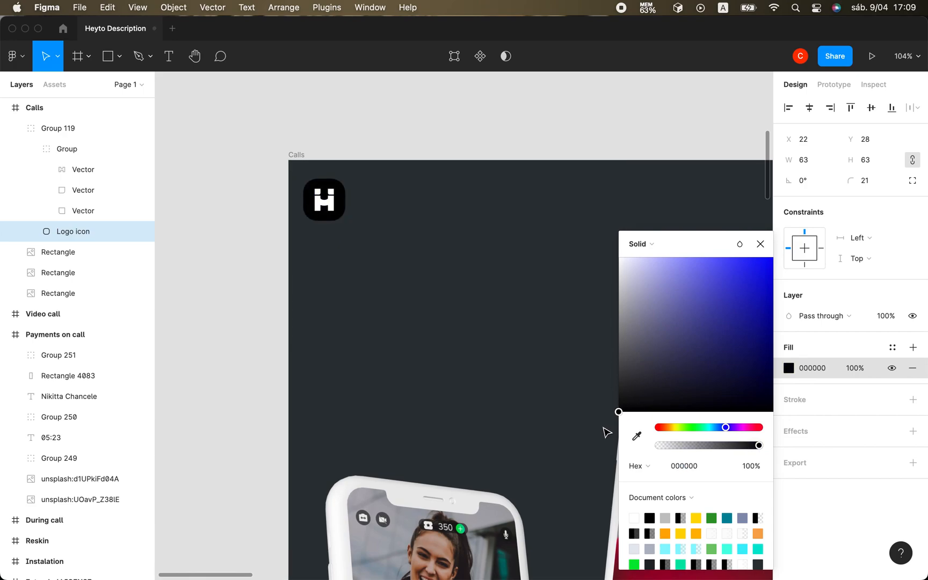
{"action": "left_click_drag", "start_coordinate": [629, 397], "coordinate": [616, 374]}
{"action": "left_click", "coordinate": [892, 347]}
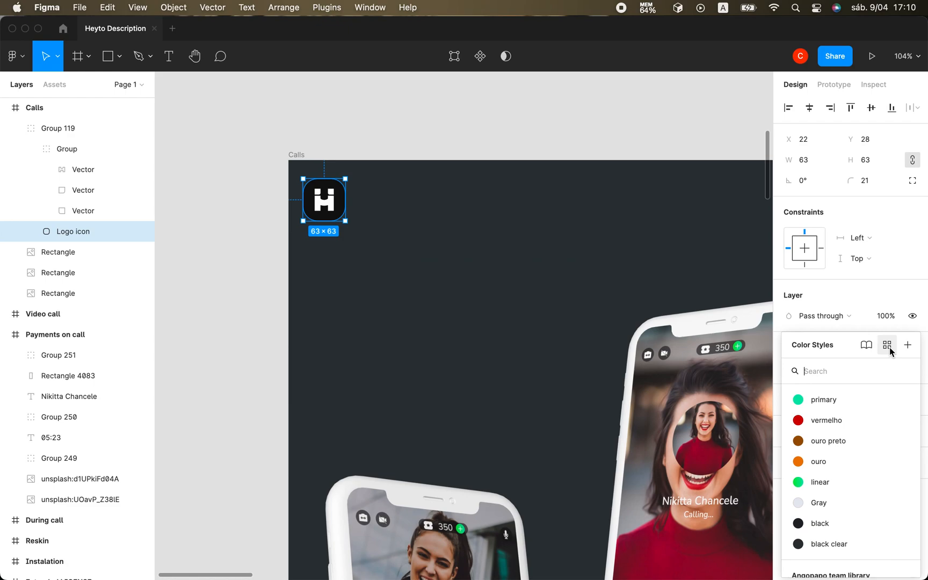
{"action": "left_click", "coordinate": [833, 525]}
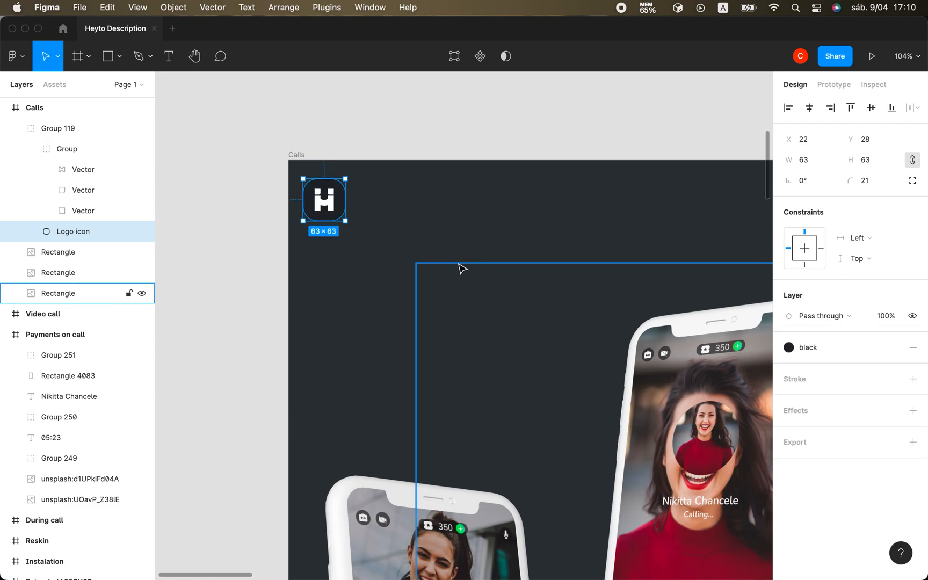
{"action": "left_click", "coordinate": [451, 264]}
{"action": "left_click", "coordinate": [354, 267]}
Add the title text "Video and Voice Call" beside the logo in the dark Calls frame.
{"action": "scroll", "coordinate": [354, 266], "scroll_direction": "down", "scroll_amount": 4}
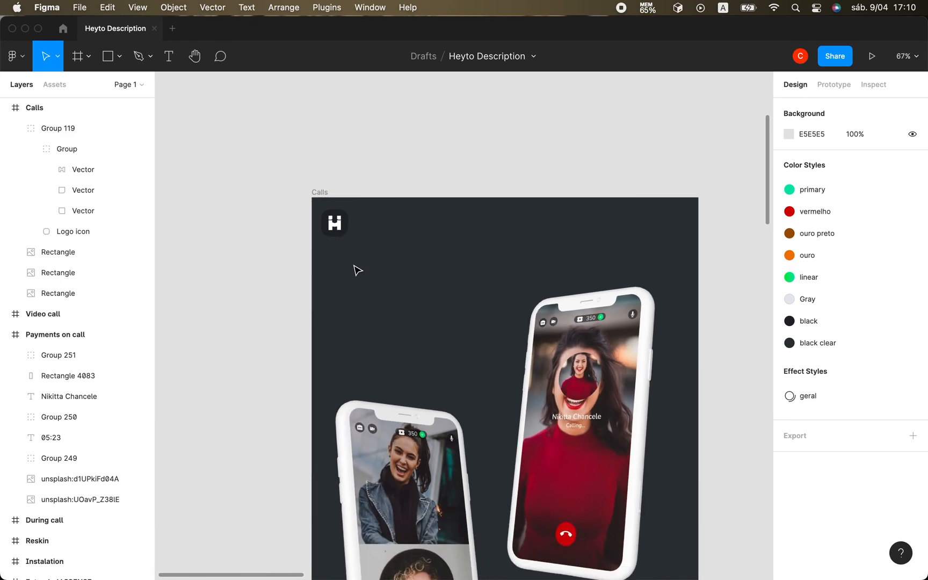
{"action": "scroll", "coordinate": [355, 266], "scroll_direction": "right", "scroll_amount": 1}
{"action": "scroll", "coordinate": [354, 267], "scroll_direction": "down", "scroll_amount": 1}
{"action": "scroll", "coordinate": [357, 269], "scroll_direction": "up", "scroll_amount": 3}
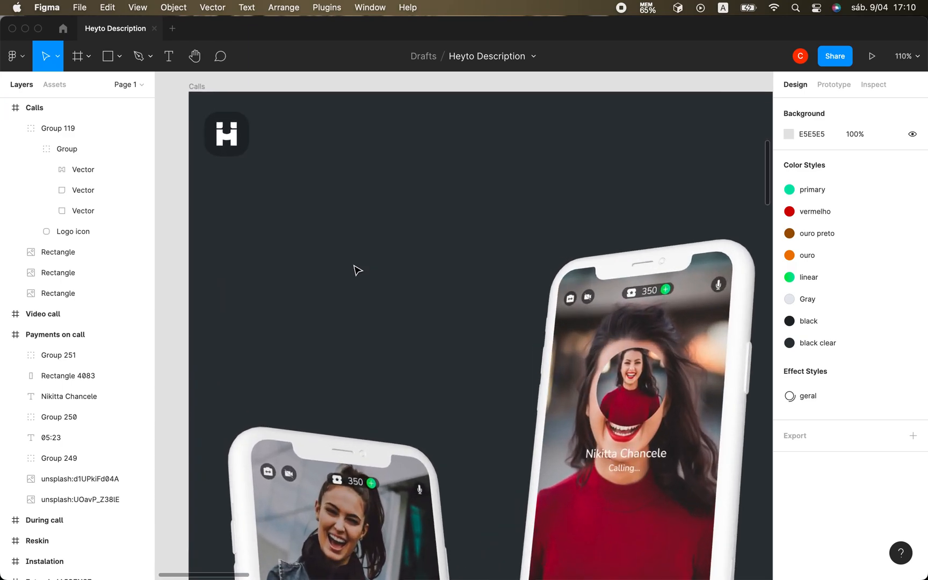
{"action": "scroll", "coordinate": [357, 270], "scroll_direction": "down", "scroll_amount": 2}
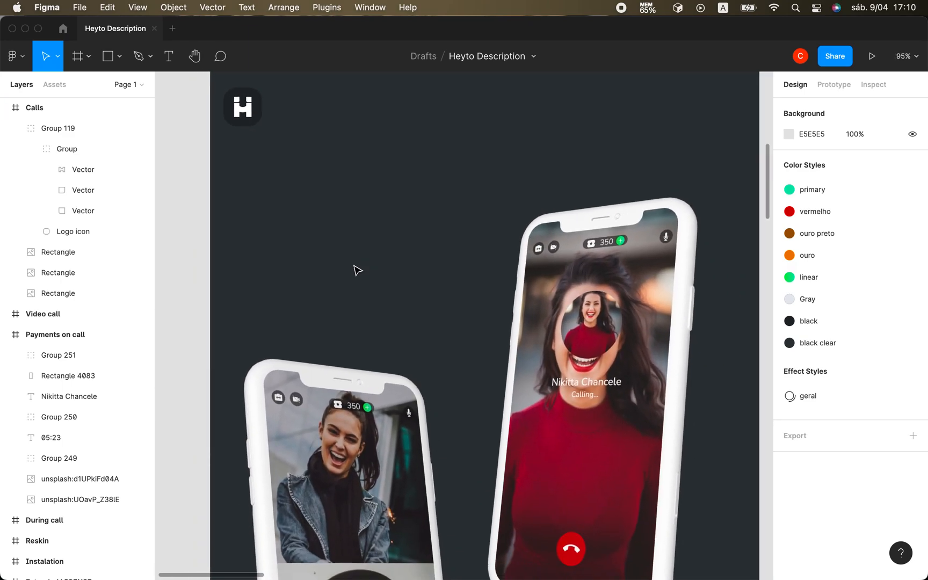
{"action": "scroll", "coordinate": [357, 269], "scroll_direction": "up", "scroll_amount": 3}
{"action": "left_click", "coordinate": [168, 56]}
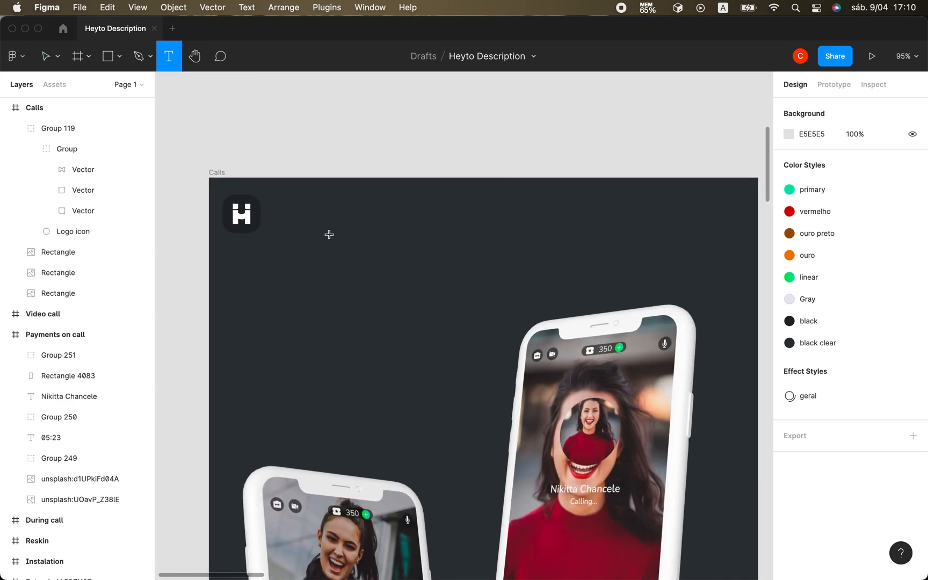
{"action": "left_click", "coordinate": [299, 212]}
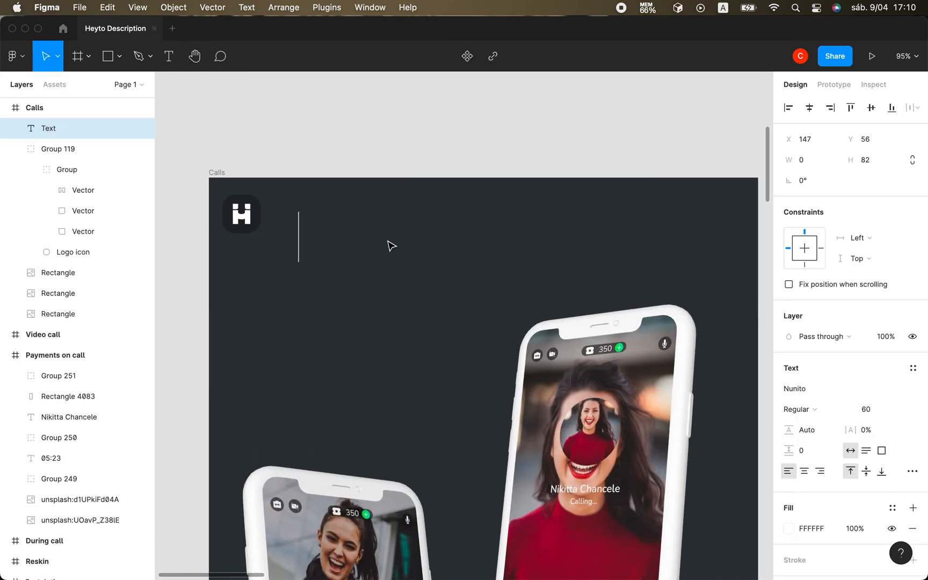
{"action": "type", "text": "Vie"}
{"action": "key", "text": "BackSpace"}
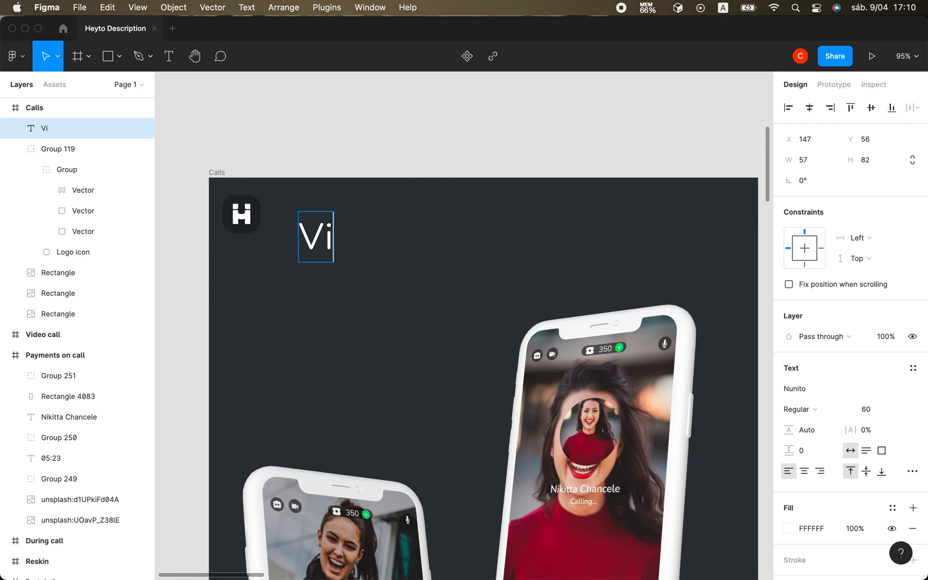
{"action": "type", "text": "deo Call"}
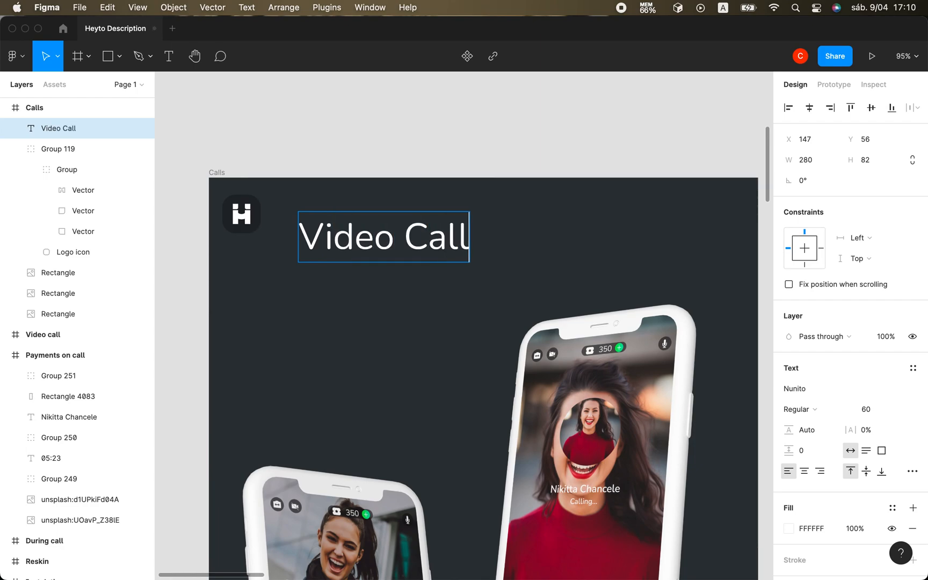
{"action": "type", "text": "s"}
{"action": "key", "text": "BackSpace"}
{"action": "type", "text": "and Voice"}
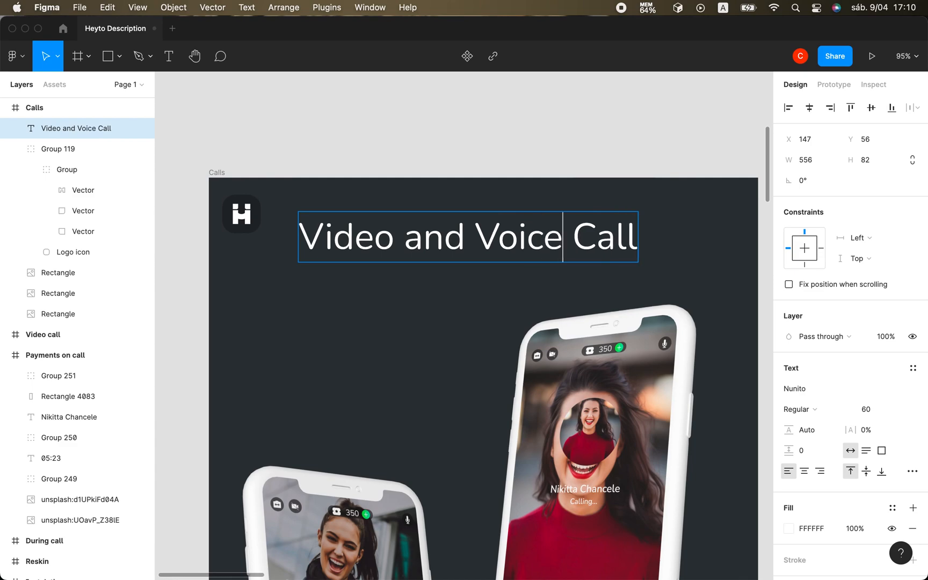
{"action": "left_click", "coordinate": [57, 56]}
{"action": "key", "text": "Escape"}
{"action": "key", "text": "Escape"}
Move the "Video and Voice Call" title close beside the logo, at X 105 and about Y 21.
{"action": "left_click_drag", "start_coordinate": [428, 242], "coordinate": [399, 222]}
{"action": "left_click", "coordinate": [421, 372]}
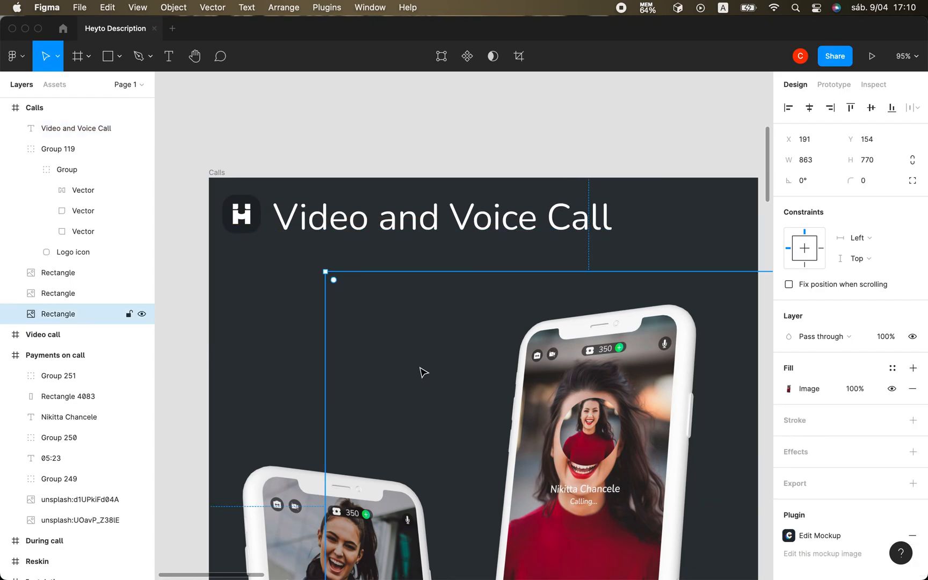
{"action": "left_click", "coordinate": [301, 343]}
{"action": "scroll", "coordinate": [322, 296], "scroll_direction": "down", "scroll_amount": 2}
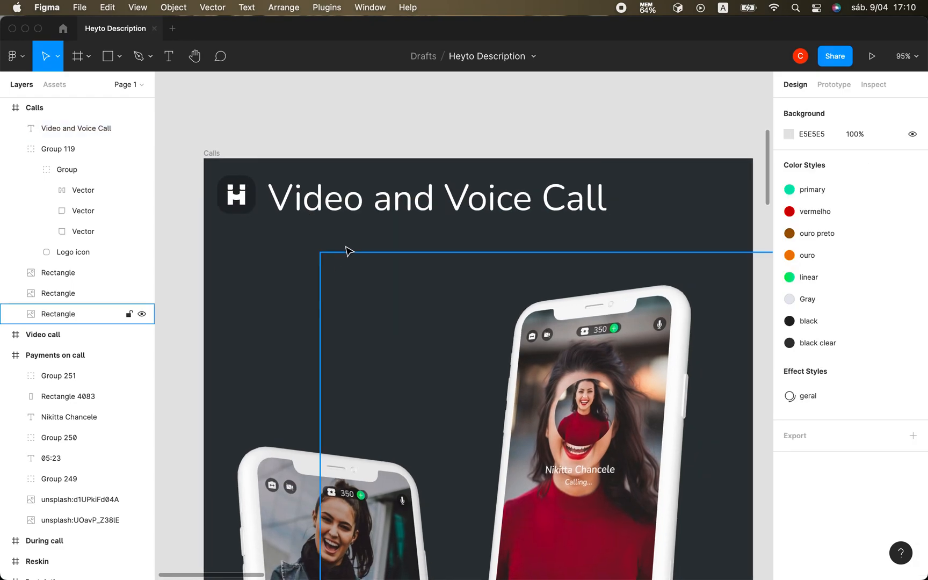
{"action": "left_click", "coordinate": [355, 215]}
{"action": "key", "text": "Up"}
{"action": "key", "text": "Up"}
{"action": "key", "text": "Up"}
{"action": "key", "text": "Up"}
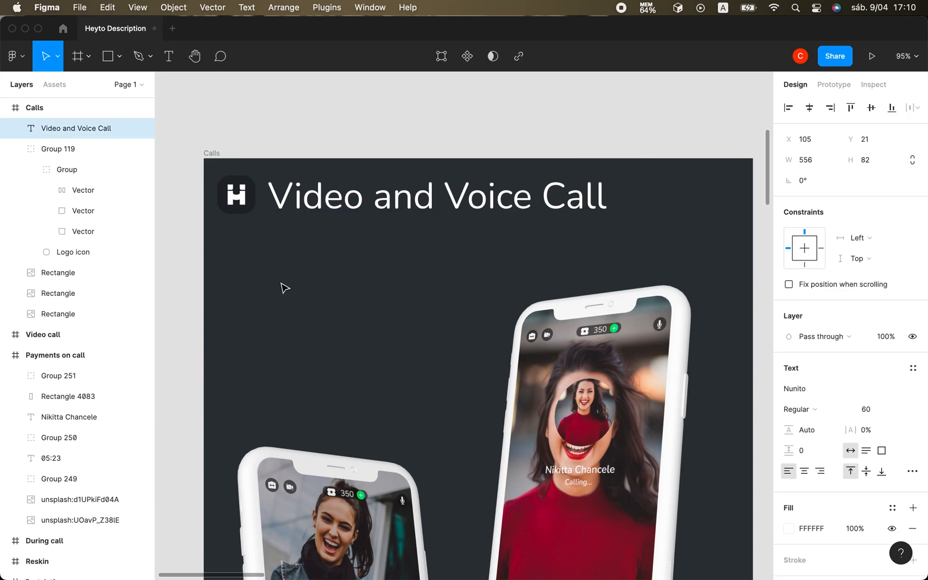
{"action": "left_click", "coordinate": [280, 313]}
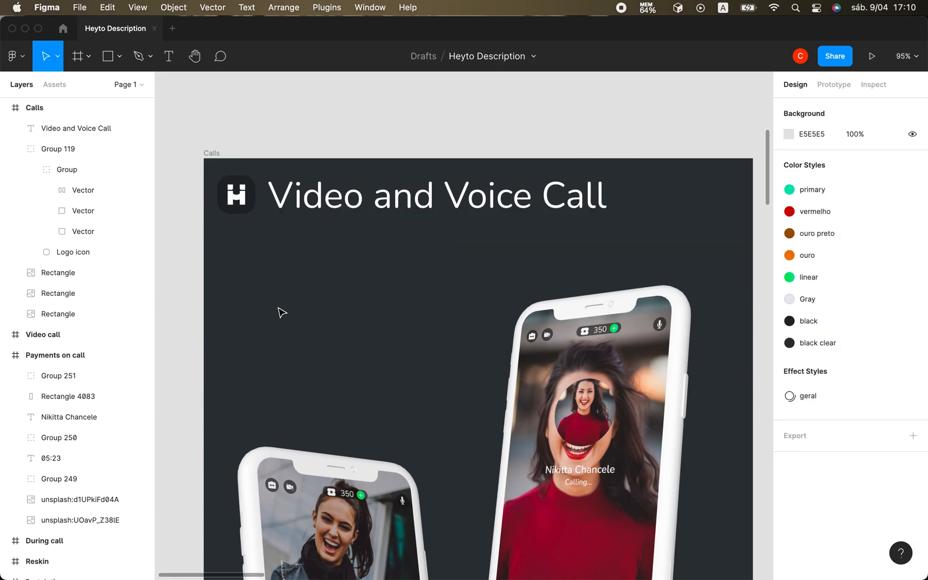
Copy the subtitle "when you receive voice or video calls, you earn money." from the older white Calls frame.
{"action": "scroll", "coordinate": [280, 313], "scroll_direction": "down", "scroll_amount": 5}
{"action": "scroll", "coordinate": [280, 313], "scroll_direction": "down", "scroll_amount": 5}
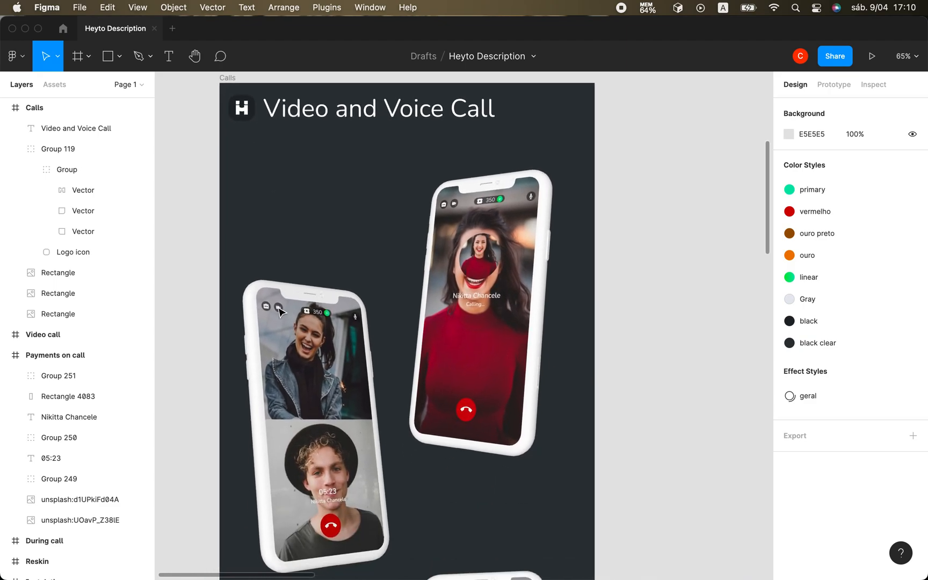
{"action": "scroll", "coordinate": [279, 311], "scroll_direction": "right", "scroll_amount": 3}
{"action": "scroll", "coordinate": [280, 311], "scroll_direction": "up", "scroll_amount": 2}
{"action": "scroll", "coordinate": [280, 311], "scroll_direction": "down", "scroll_amount": 5}
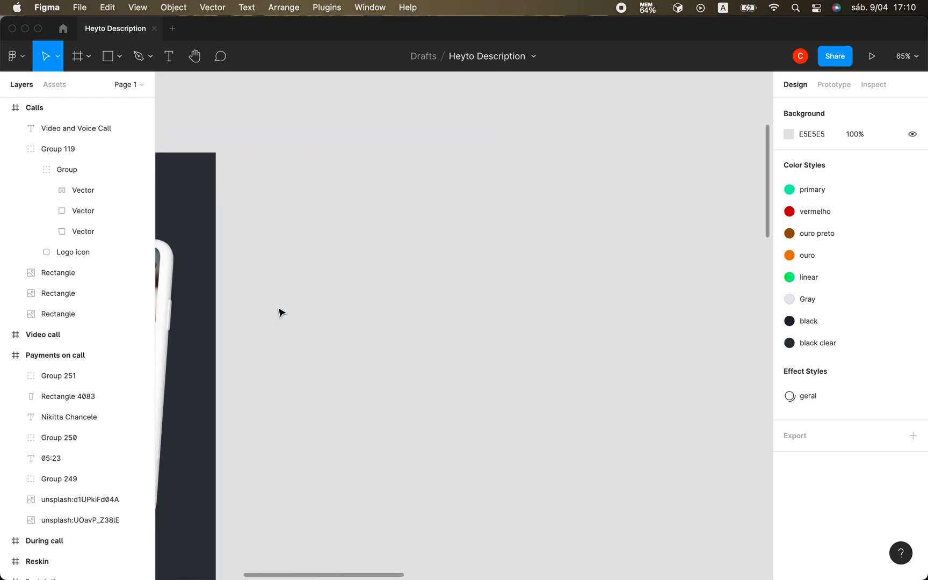
{"action": "scroll", "coordinate": [280, 312], "scroll_direction": "right", "scroll_amount": 10}
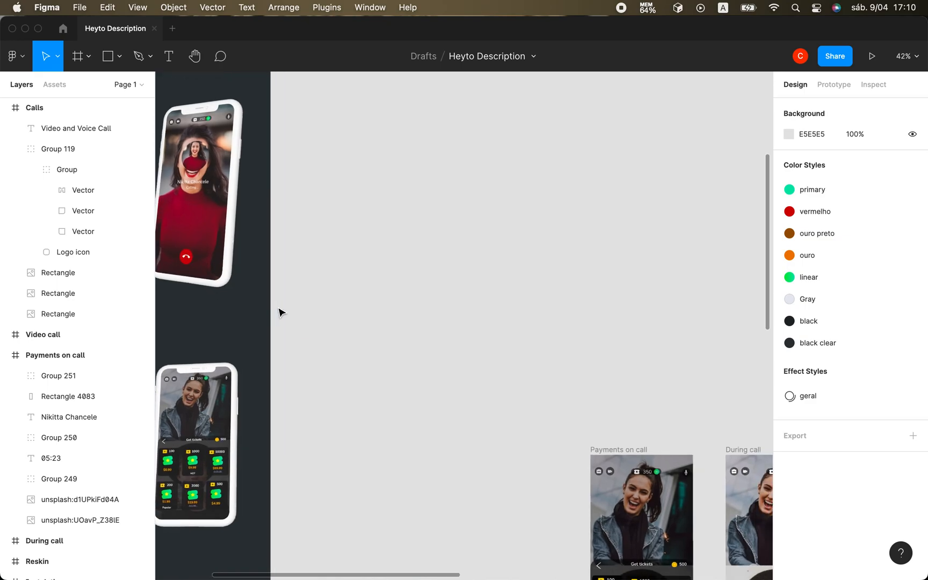
{"action": "scroll", "coordinate": [280, 312], "scroll_direction": "right", "scroll_amount": 5}
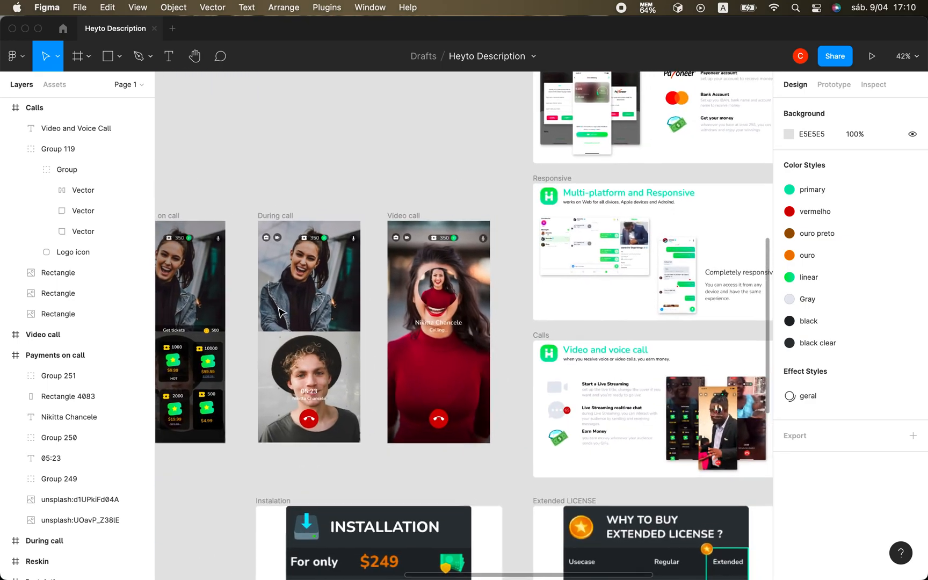
{"action": "scroll", "coordinate": [279, 312], "scroll_direction": "right", "scroll_amount": 5}
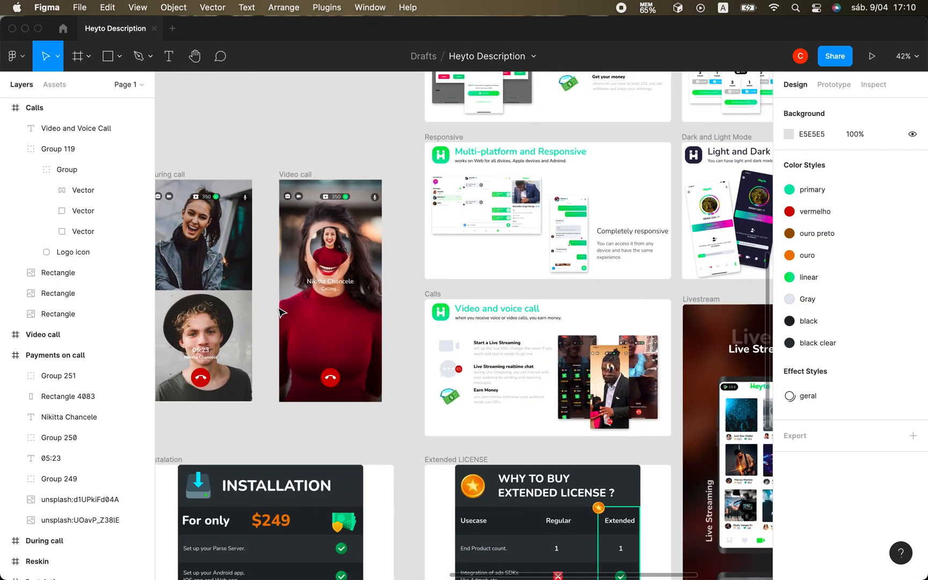
{"action": "scroll", "coordinate": [442, 363], "scroll_direction": "up", "scroll_amount": 5}
{"action": "scroll", "coordinate": [441, 363], "scroll_direction": "up", "scroll_amount": 10}
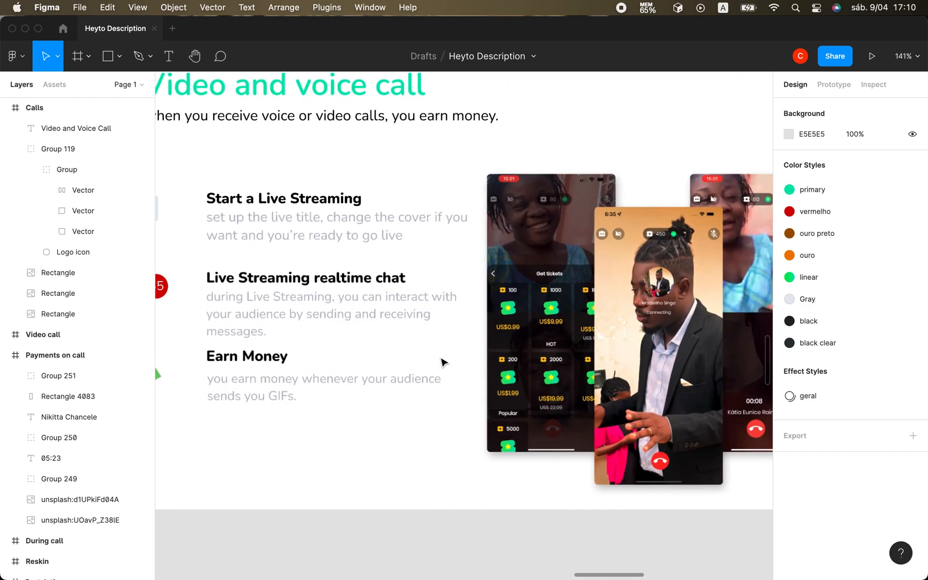
{"action": "left_click", "coordinate": [414, 238]}
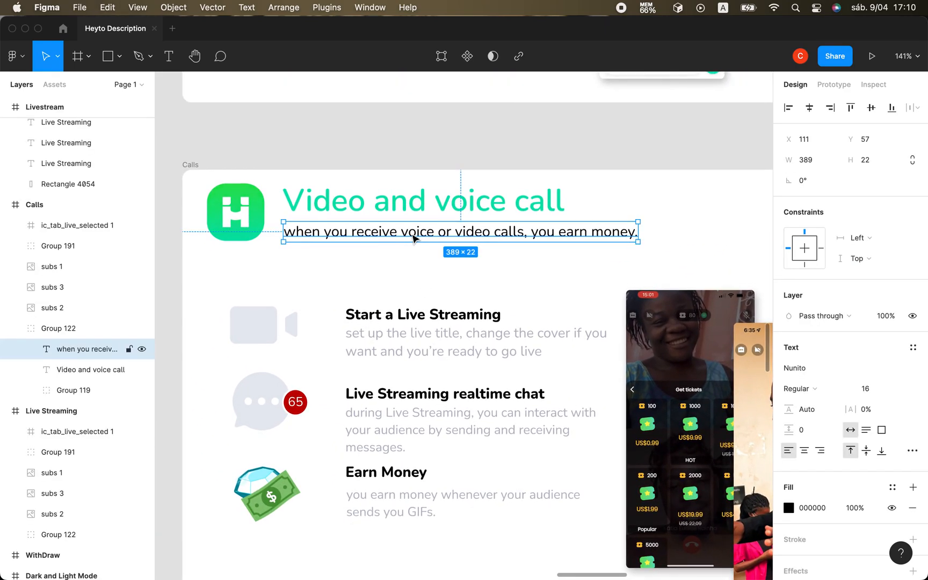
Paste the copied subtitle into the dark Calls frame and place it beneath the title, at about X 123, Y 102.
{"action": "scroll", "coordinate": [413, 238], "scroll_direction": "down", "scroll_amount": 5}
{"action": "scroll", "coordinate": [413, 238], "scroll_direction": "up", "scroll_amount": 8}
{"action": "scroll", "coordinate": [414, 238], "scroll_direction": "down", "scroll_amount": 8}
{"action": "scroll", "coordinate": [414, 238], "scroll_direction": "down", "scroll_amount": 2}
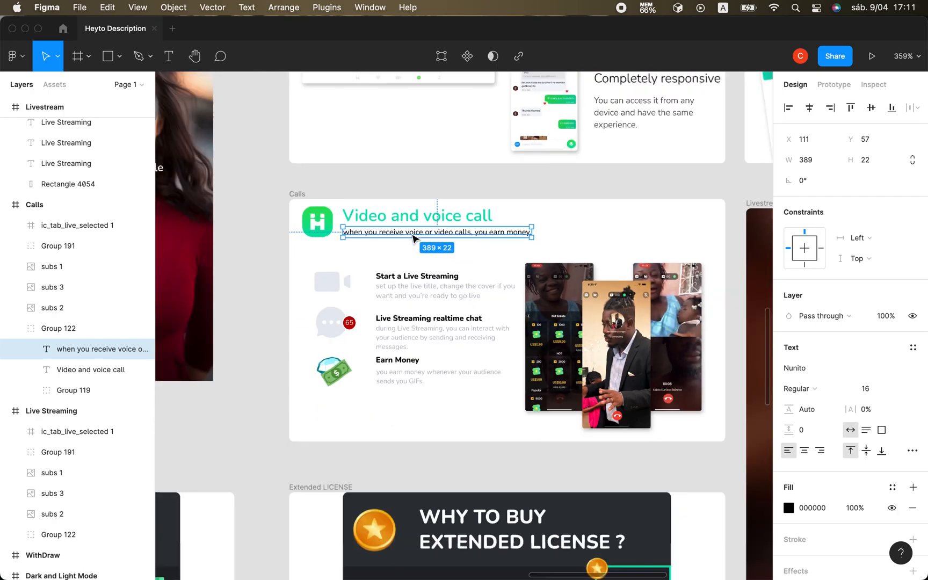
{"action": "scroll", "coordinate": [413, 237], "scroll_direction": "up", "scroll_amount": 10}
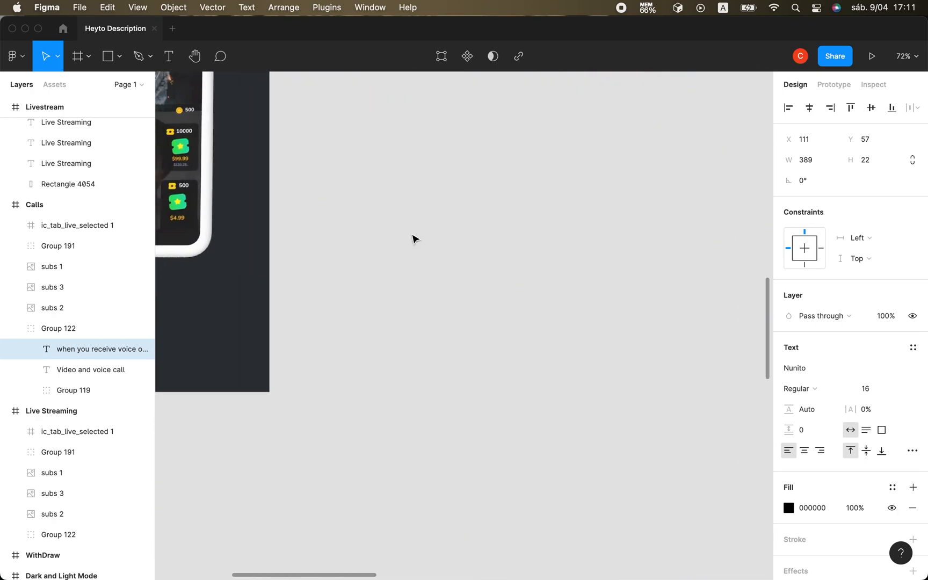
{"action": "scroll", "coordinate": [413, 238], "scroll_direction": "down", "scroll_amount": 5}
{"action": "scroll", "coordinate": [413, 238], "scroll_direction": "up", "scroll_amount": 5}
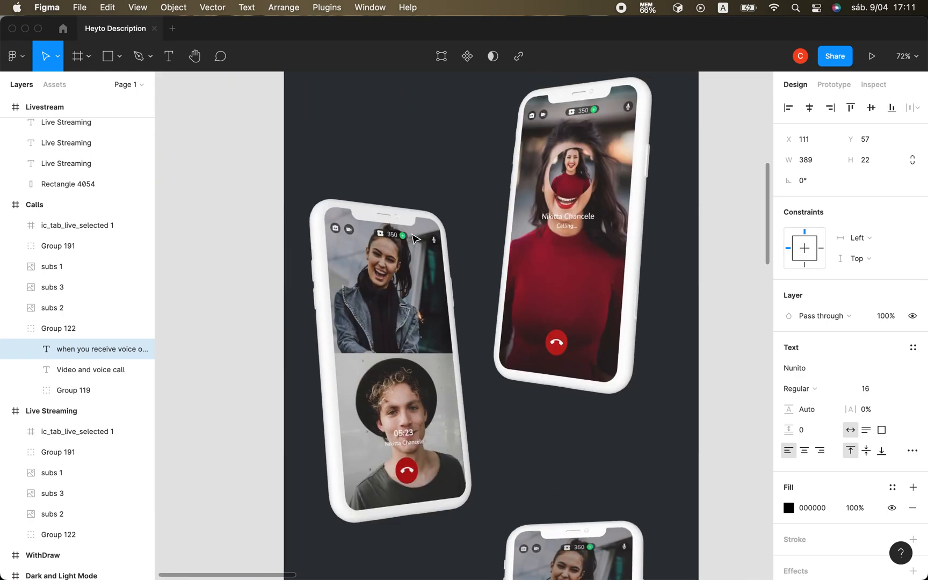
{"action": "scroll", "coordinate": [414, 238], "scroll_direction": "up", "scroll_amount": 3}
{"action": "scroll", "coordinate": [413, 238], "scroll_direction": "up", "scroll_amount": 8}
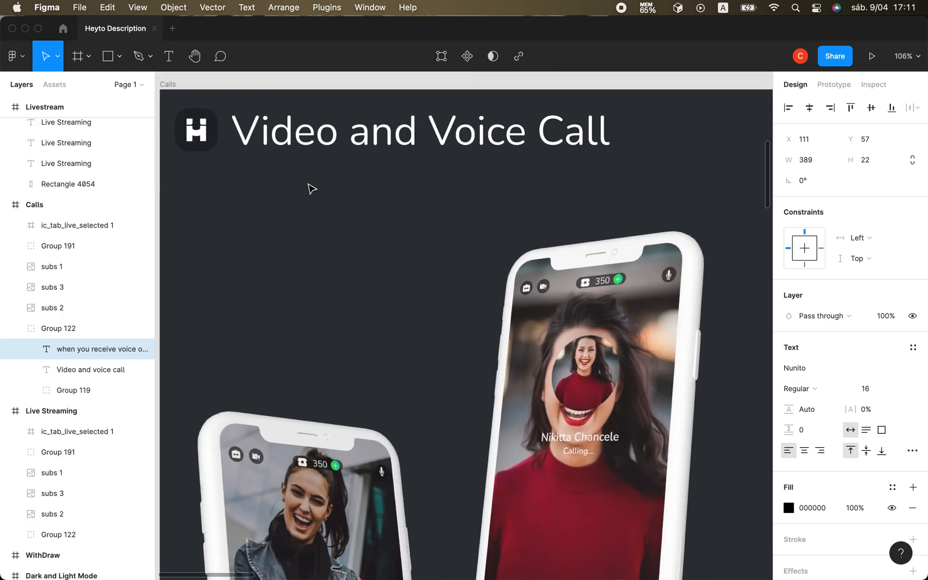
{"action": "left_click", "coordinate": [168, 85]}
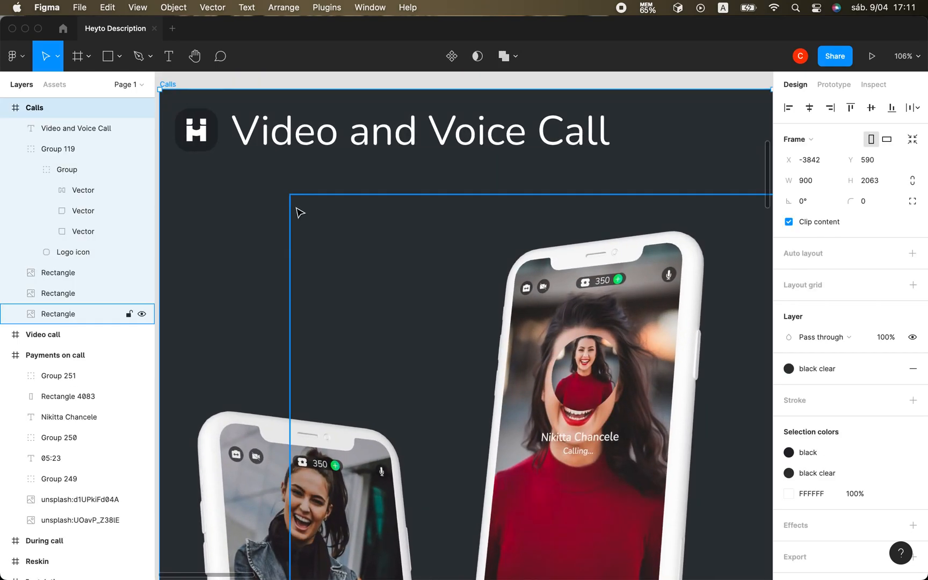
{"action": "type", "text": "when you receive voice or video calls you earn more."}
{"action": "left_click_drag", "start_coordinate": [302, 133], "coordinate": [329, 170]}
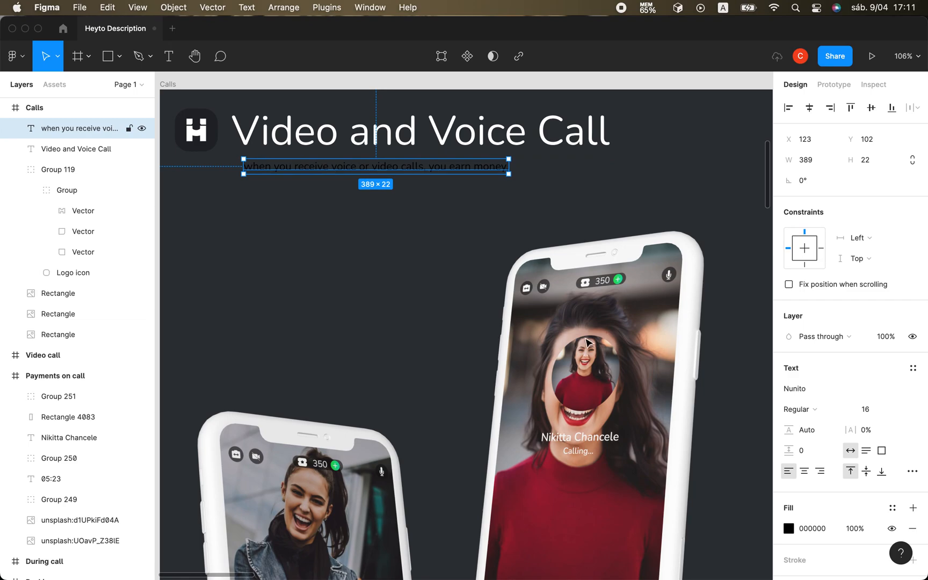
Change the pasted subtitle's fill color to white, FFFFFF.
{"action": "left_click", "coordinate": [788, 529]}
{"action": "left_click", "coordinate": [642, 369]}
{"action": "left_click_drag", "start_coordinate": [640, 353], "coordinate": [591, 239]}
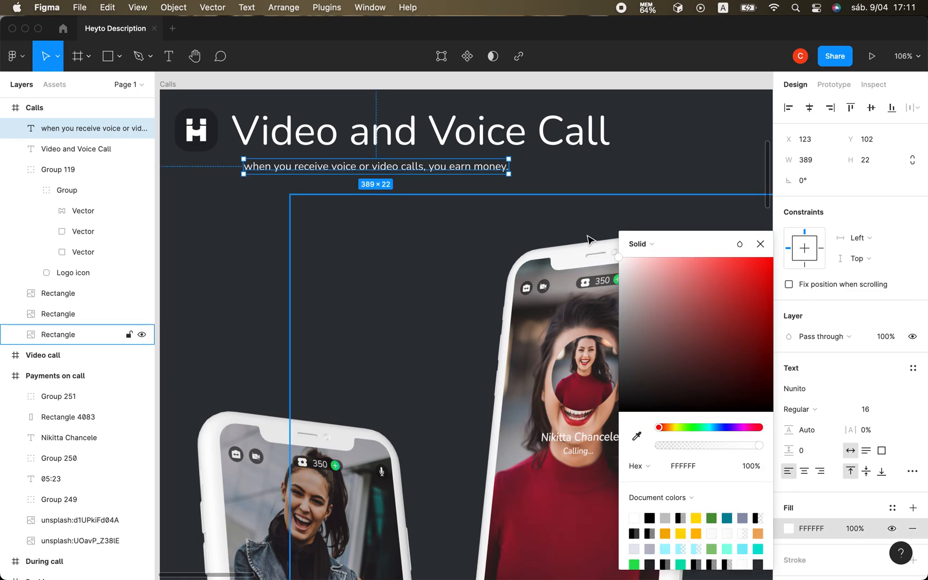
Reduce the "Video and Voice Call" title's font size to 45.
{"action": "left_click", "coordinate": [288, 132]}
{"action": "left_click", "coordinate": [866, 409]}
{"action": "key", "text": "Down"}
{"action": "key", "text": "Down"}
{"action": "key", "text": "Down"}
{"action": "key", "text": "Down"}
{"action": "key", "text": "Down"}
{"action": "key", "text": "Down"}
{"action": "key", "text": "Down"}
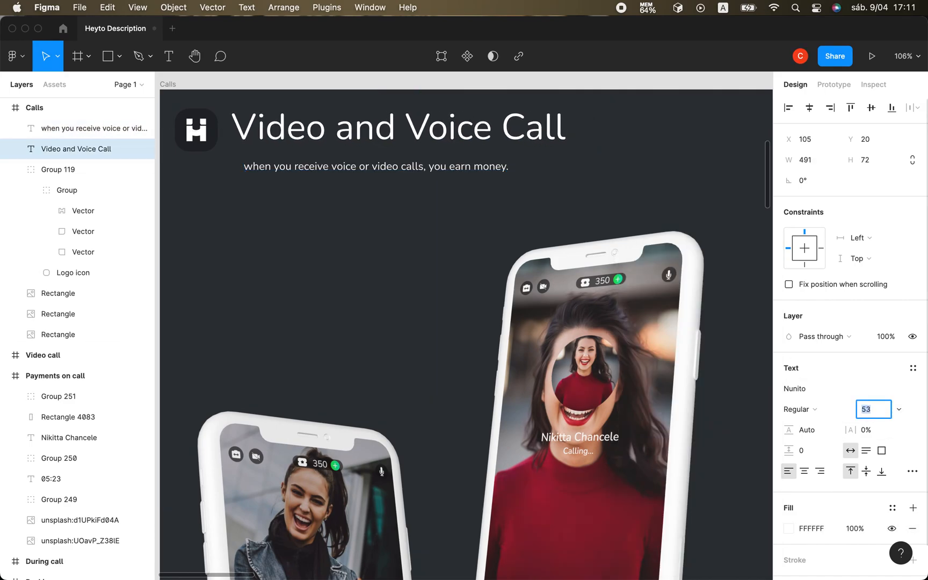
{"action": "key", "text": "Down"}
{"action": "key", "text": "Down"}
{"action": "key", "text": "Down"}
{"action": "key", "text": "Down"}
{"action": "key", "text": "Down"}
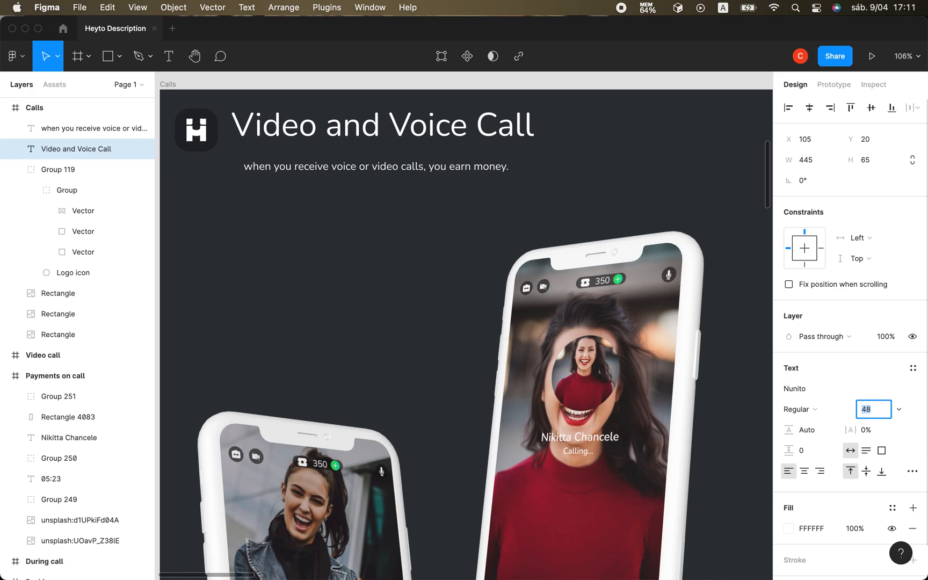
{"action": "key", "text": "Down"}
{"action": "key", "text": "Down"}
{"action": "key", "text": "Down"}
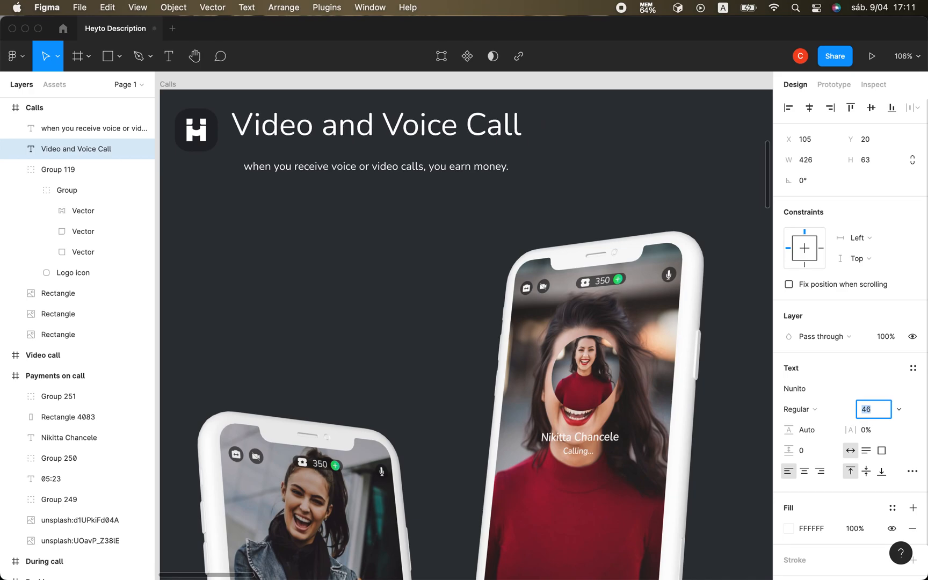
Move the subtitle up close under the title, at about X 119, Y 76.
{"action": "left_click", "coordinate": [240, 182]}
{"action": "left_click", "coordinate": [321, 171]}
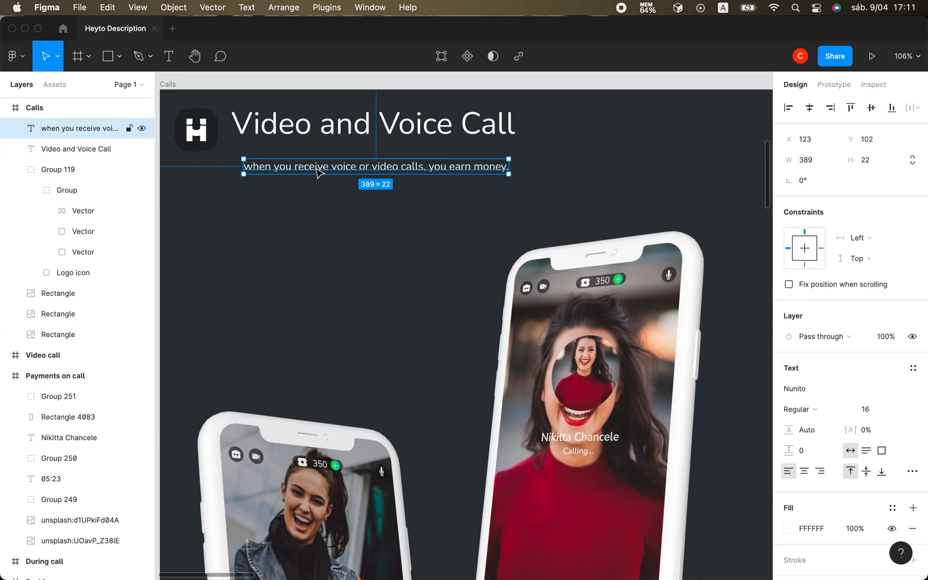
{"action": "left_click_drag", "start_coordinate": [318, 171], "coordinate": [314, 155]}
{"action": "left_click", "coordinate": [370, 259]}
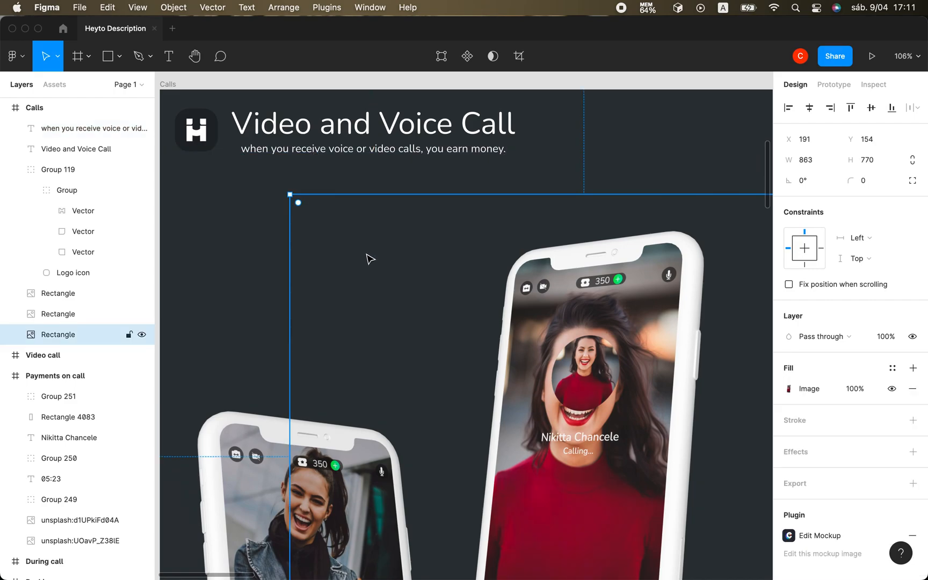
{"action": "left_click", "coordinate": [241, 258]}
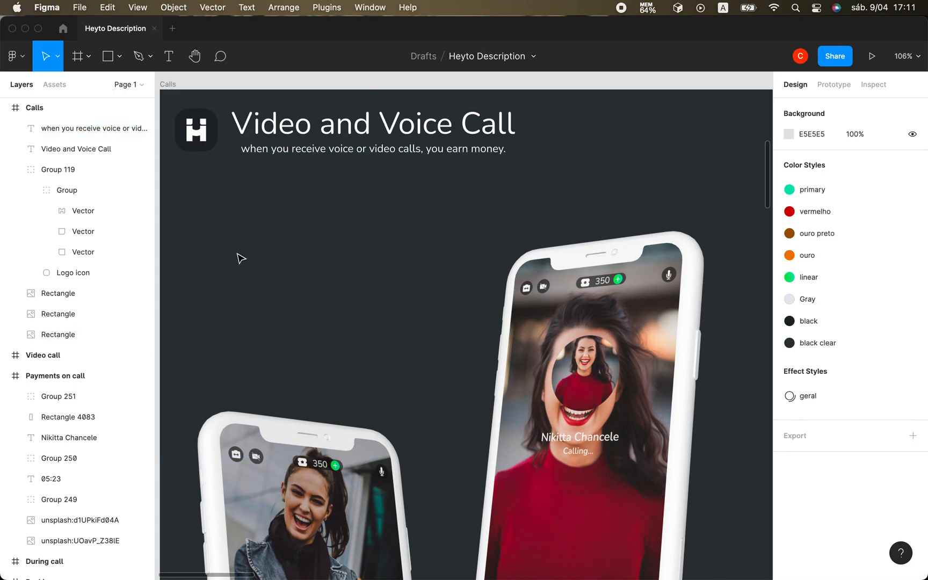
Edit the subtitle in the dark Calls frame to read "when you receive voice or video call, you earn money.".
{"action": "left_click", "coordinate": [418, 152]}
{"action": "key", "text": "t"}
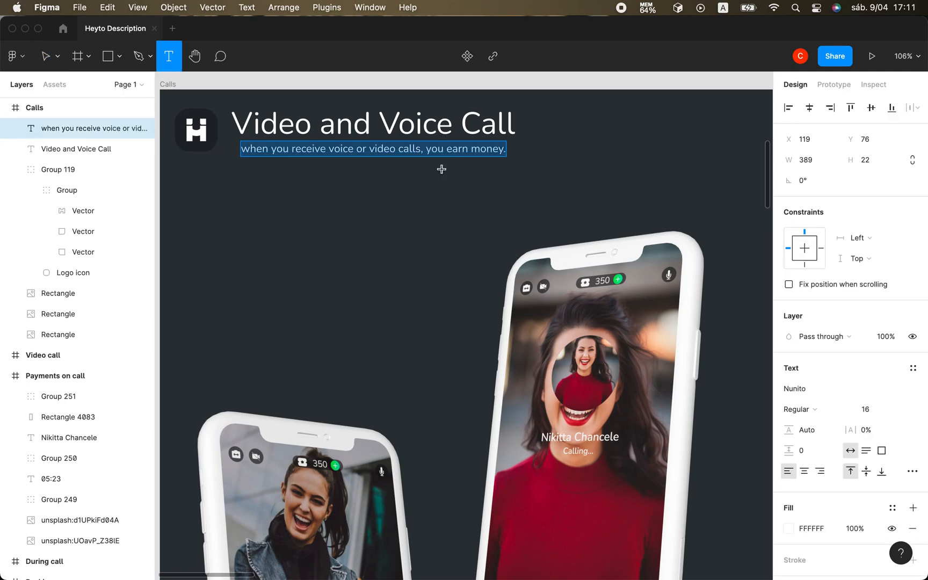
{"action": "left_click", "coordinate": [419, 152]}
{"action": "key", "text": "BackSpace"}
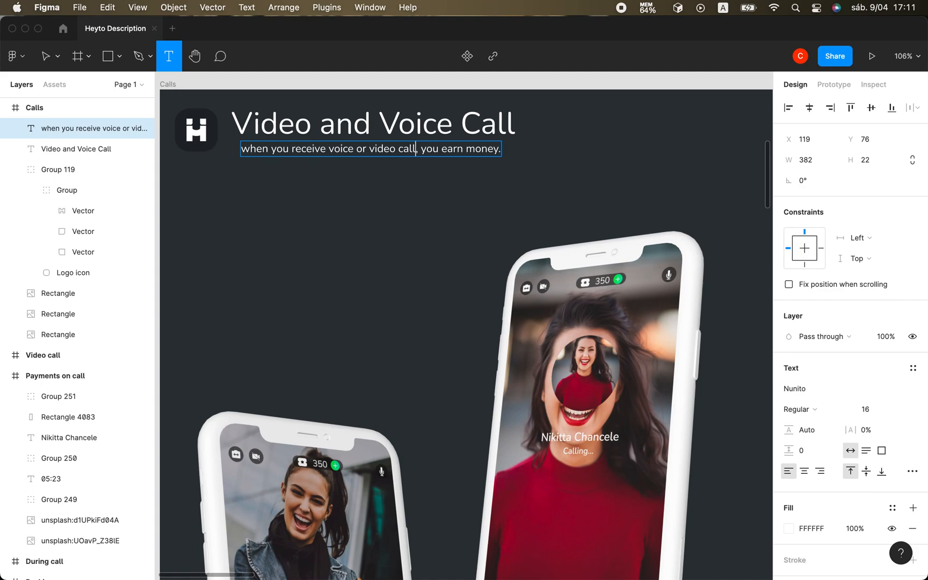
{"action": "left_click", "coordinate": [46, 56]}
{"action": "left_click", "coordinate": [346, 319]}
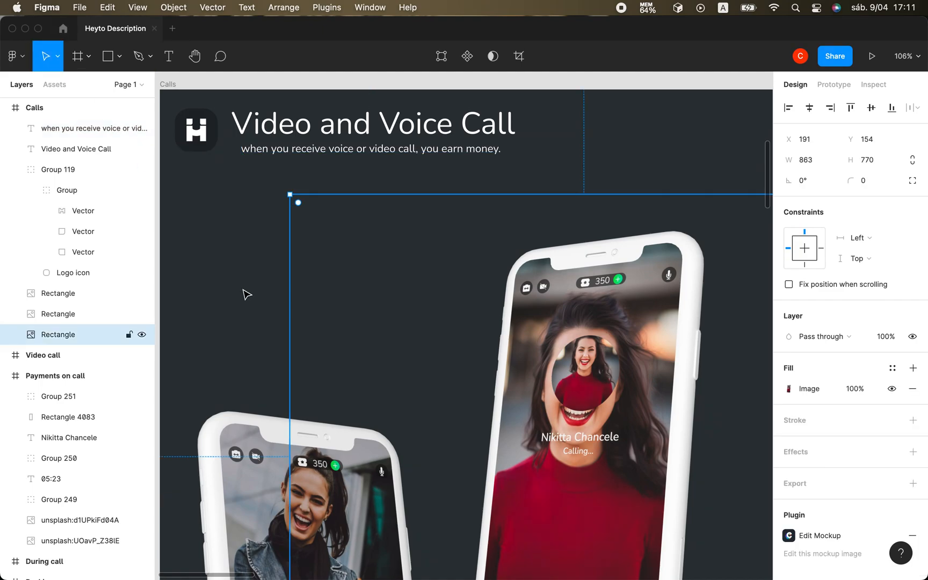
{"action": "left_click", "coordinate": [248, 292]}
Duplicate the subtitle and place the copy centered just below the "Get tickets" phone mockup, at about X 431, Y 1807.
{"action": "scroll", "coordinate": [247, 293], "scroll_direction": "down", "scroll_amount": 5}
{"action": "scroll", "coordinate": [245, 294], "scroll_direction": "down", "scroll_amount": 5}
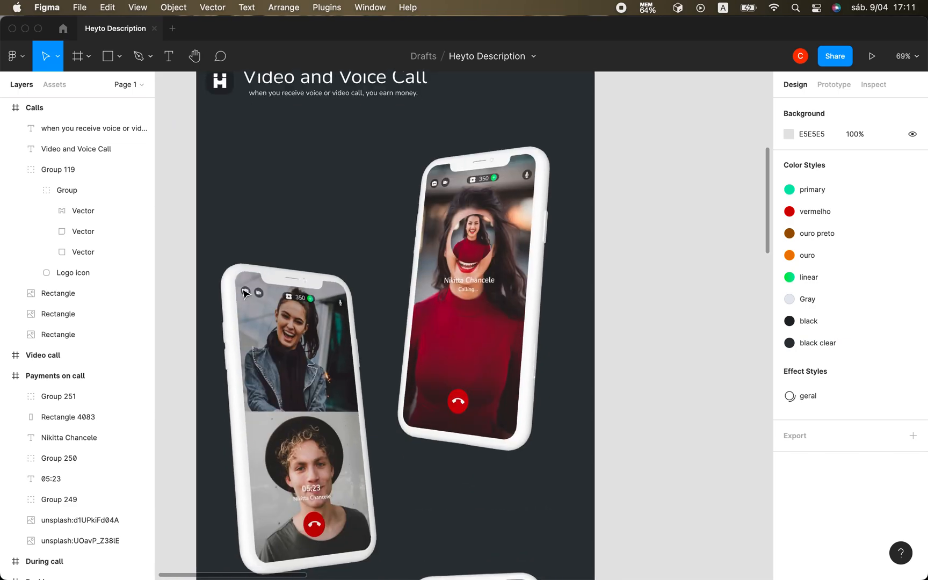
{"action": "scroll", "coordinate": [245, 294], "scroll_direction": "down", "scroll_amount": 3}
{"action": "scroll", "coordinate": [243, 294], "scroll_direction": "down", "scroll_amount": 8}
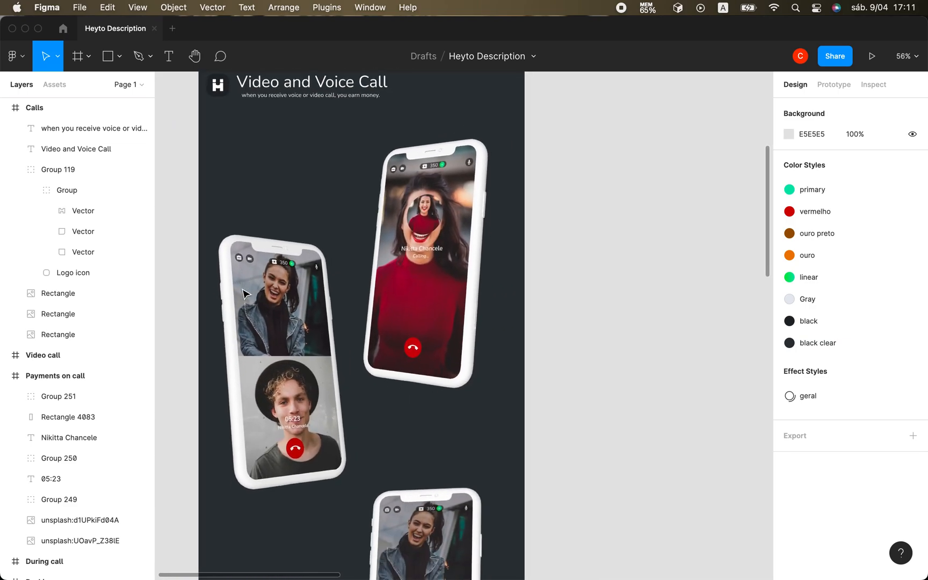
{"action": "scroll", "coordinate": [243, 294], "scroll_direction": "up", "scroll_amount": 6}
{"action": "scroll", "coordinate": [243, 294], "scroll_direction": "up", "scroll_amount": 4}
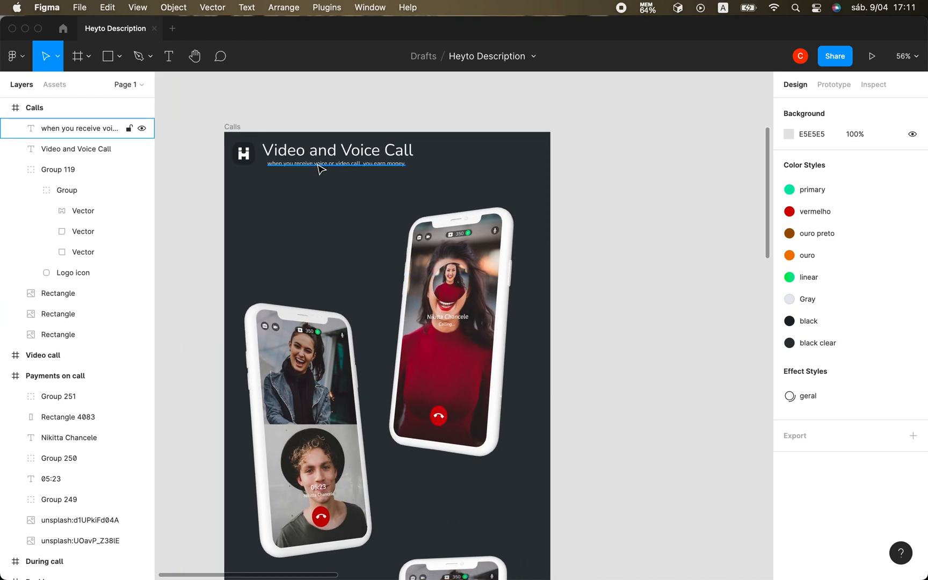
{"action": "left_click", "coordinate": [321, 167]}
{"action": "scroll", "coordinate": [377, 375], "scroll_direction": "down", "scroll_amount": 8}
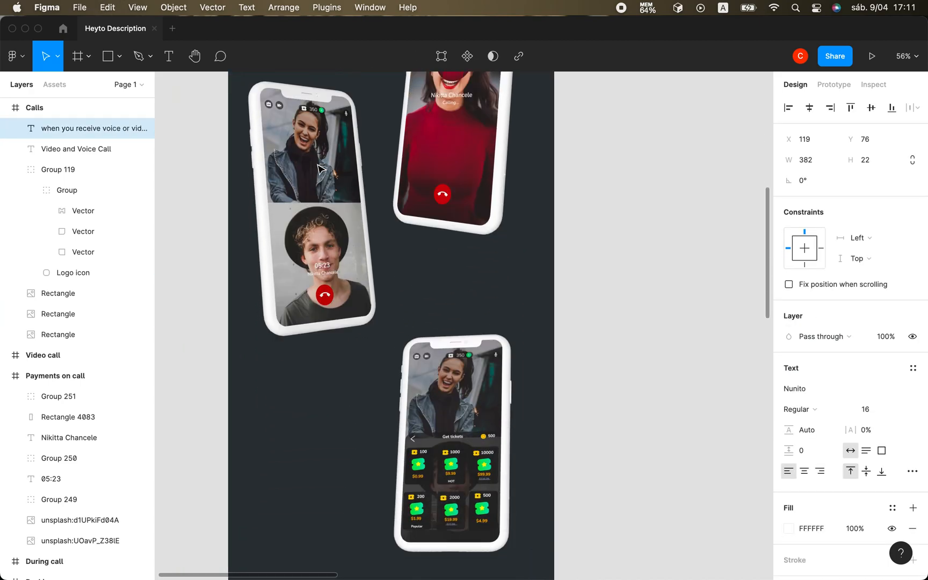
{"action": "left_click", "coordinate": [379, 376]}
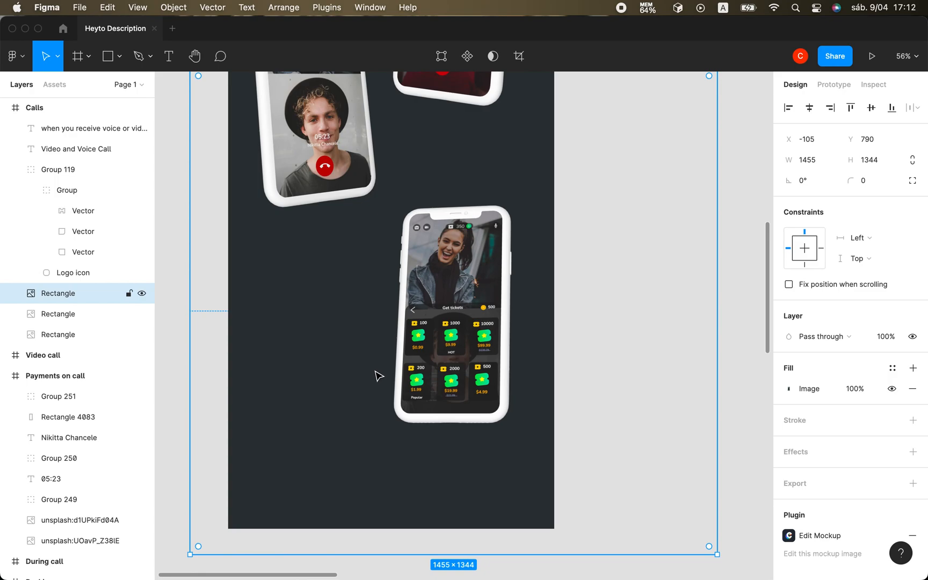
{"action": "key", "text": "super+v"}
{"action": "left_click_drag", "start_coordinate": [507, 336], "coordinate": [493, 444]}
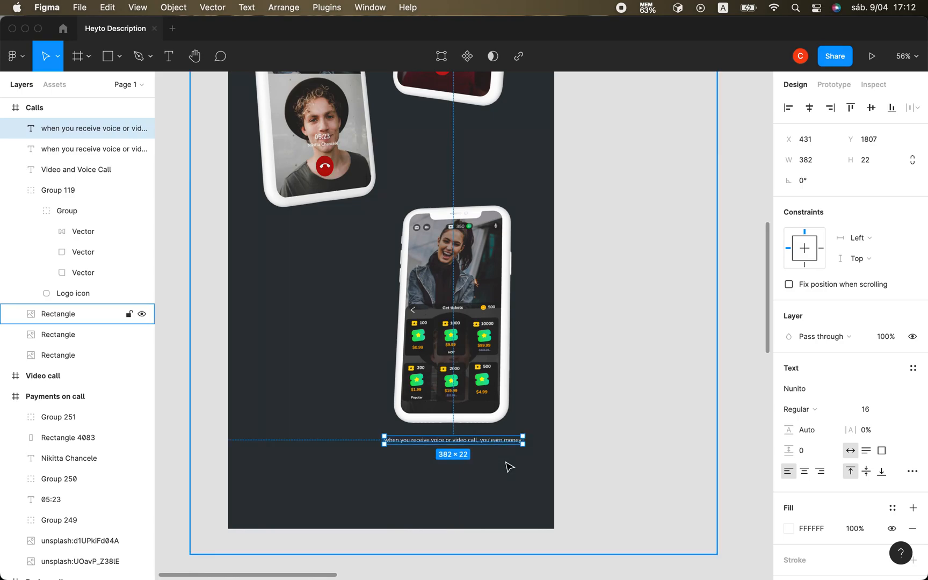
Switch to Chrome, search for "google tradutor" in a new tab and set the translation from Portuguese to English.
{"action": "mouse_move", "coordinate": [557, 576]}
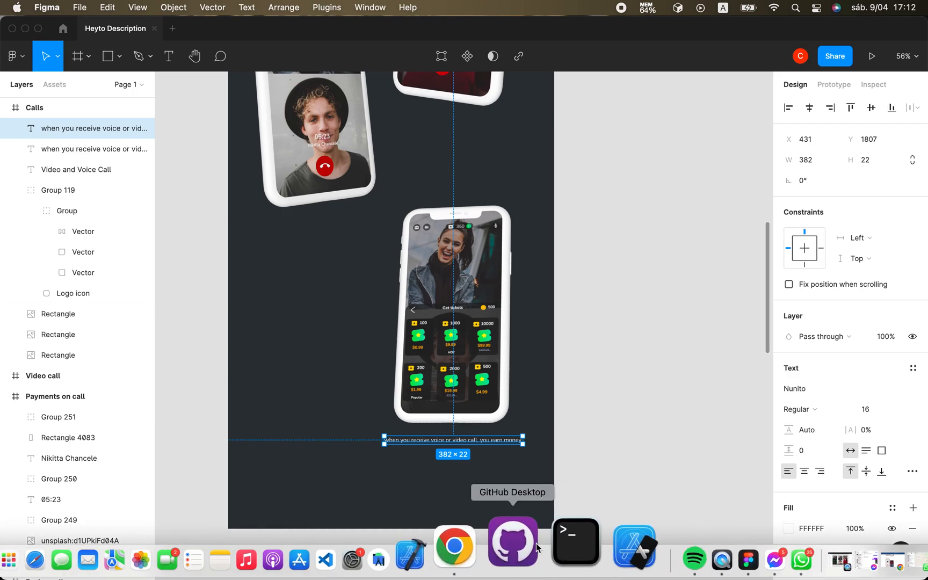
{"action": "left_click", "coordinate": [508, 542]}
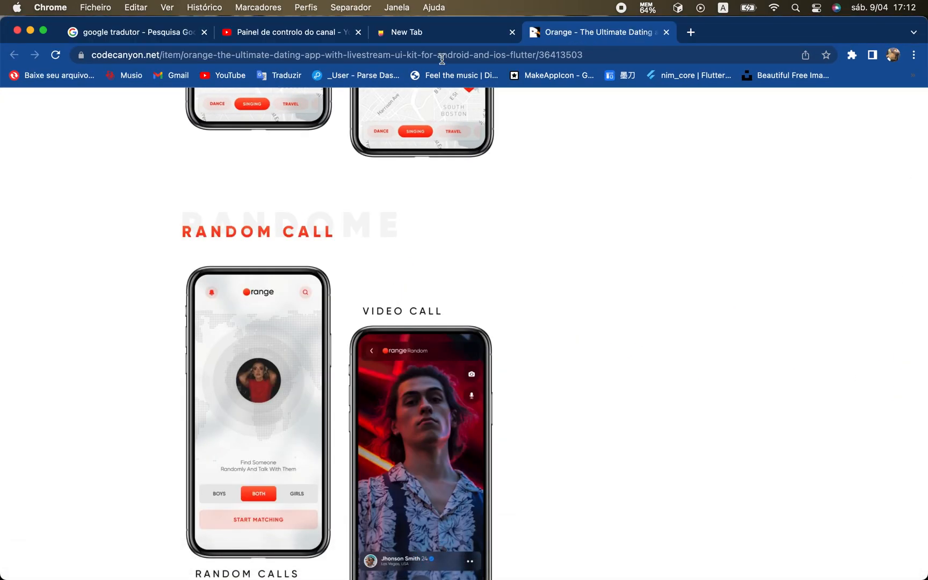
{"action": "left_click", "coordinate": [695, 38]}
{"action": "type", "text": "go"}
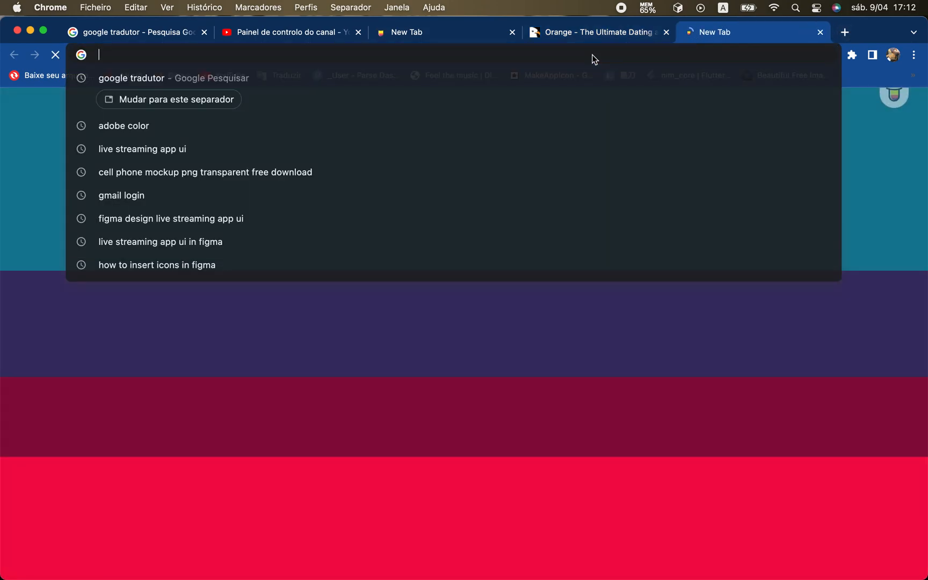
{"action": "key", "text": "Down"}
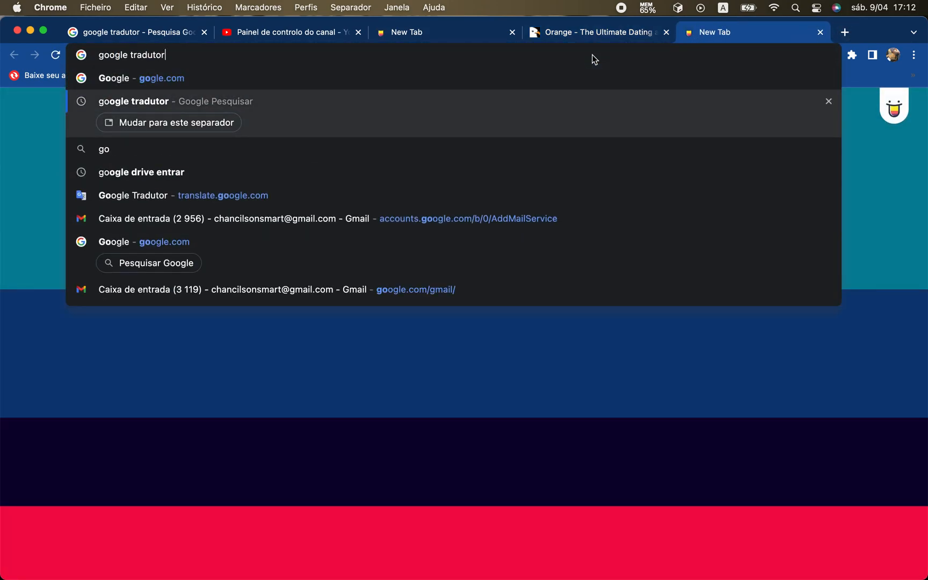
{"action": "key", "text": "Return"}
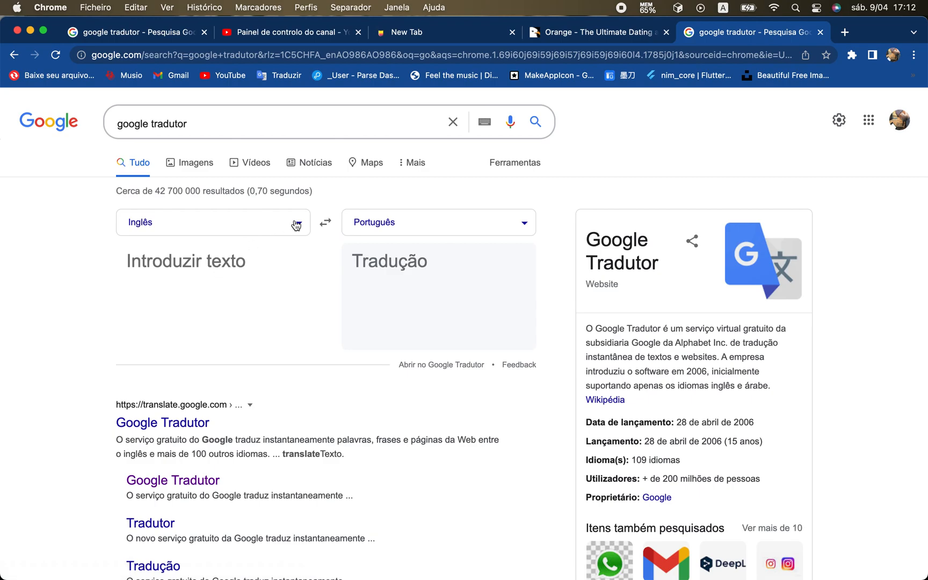
{"action": "left_click", "coordinate": [326, 223]}
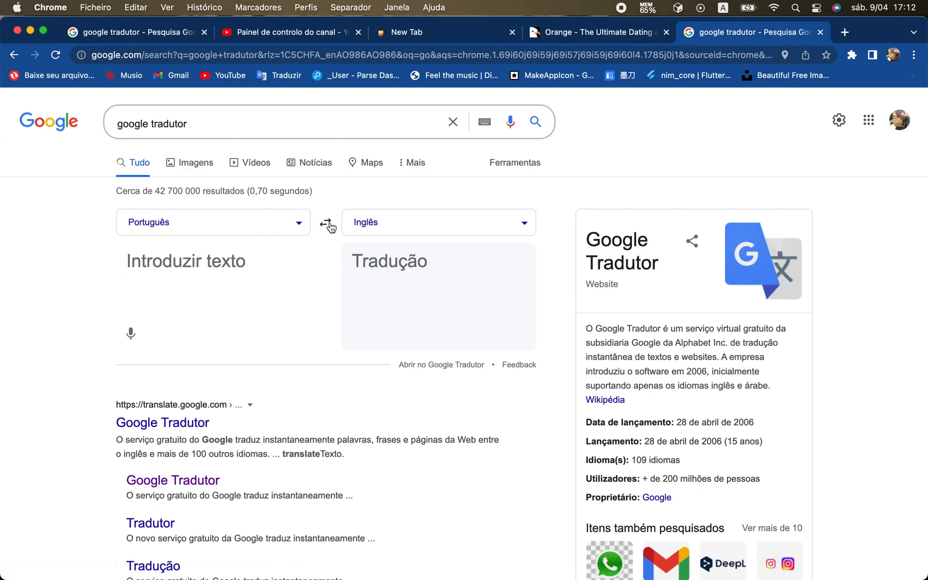
{"action": "left_click", "coordinate": [185, 263]}
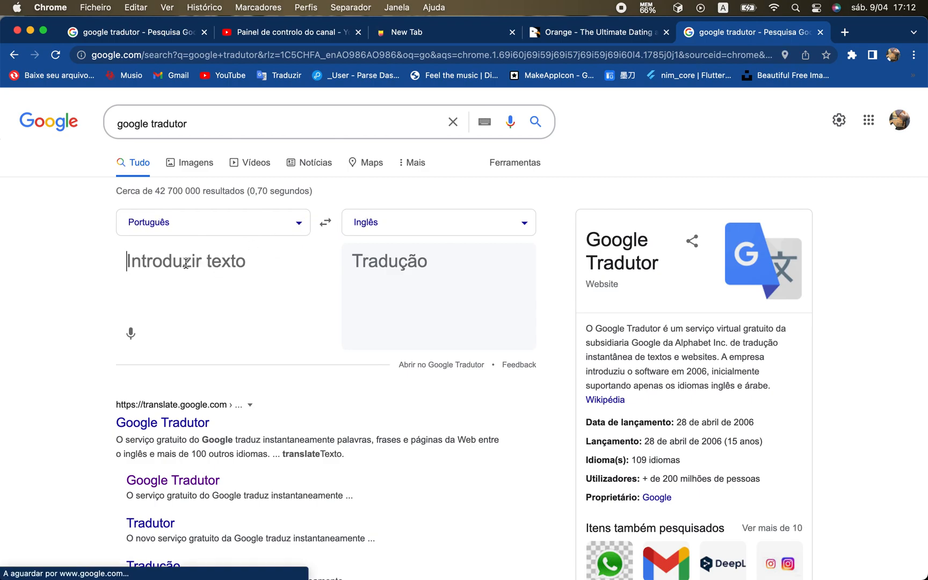
Enter "Se o seu credito acabar," as the text to translate.
{"action": "type", "text": "Se o seu credito acabar"}
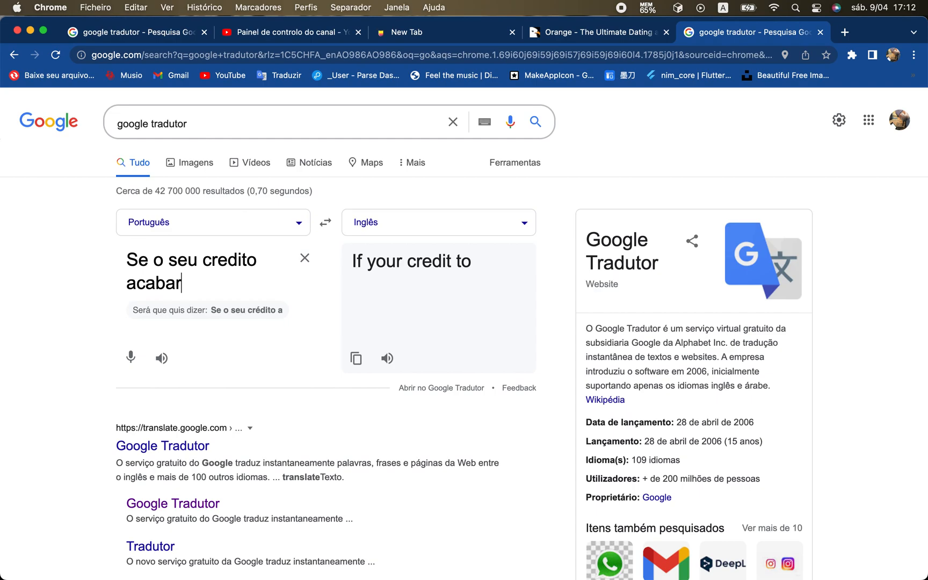
{"action": "type", "text": ","}
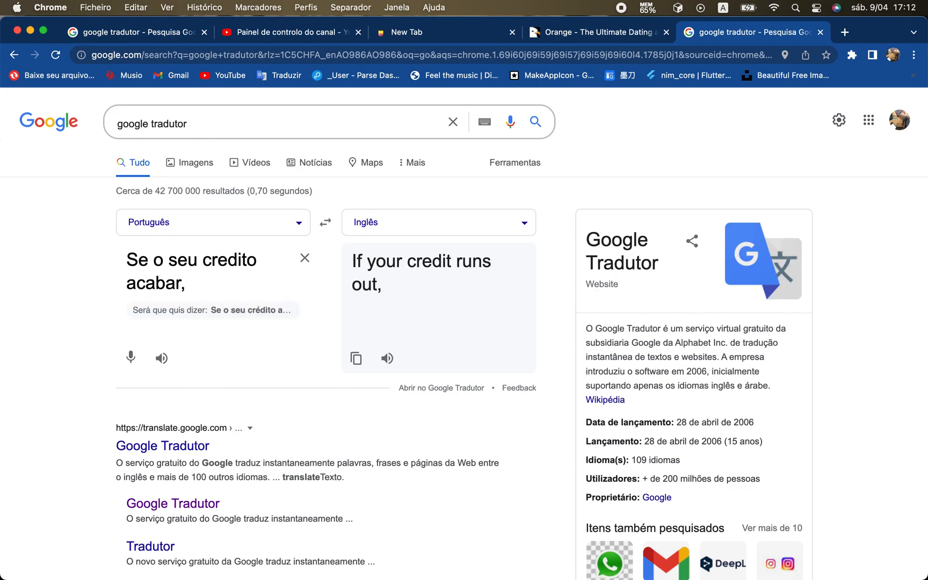
Replace "acabar," in the source text with "estiver prestes a terminar, vc".
{"action": "key", "text": "BackSpace"}
{"action": "key", "text": "BackSpace"}
{"action": "key", "text": "BackSpace"}
{"action": "key", "text": "BackSpace"}
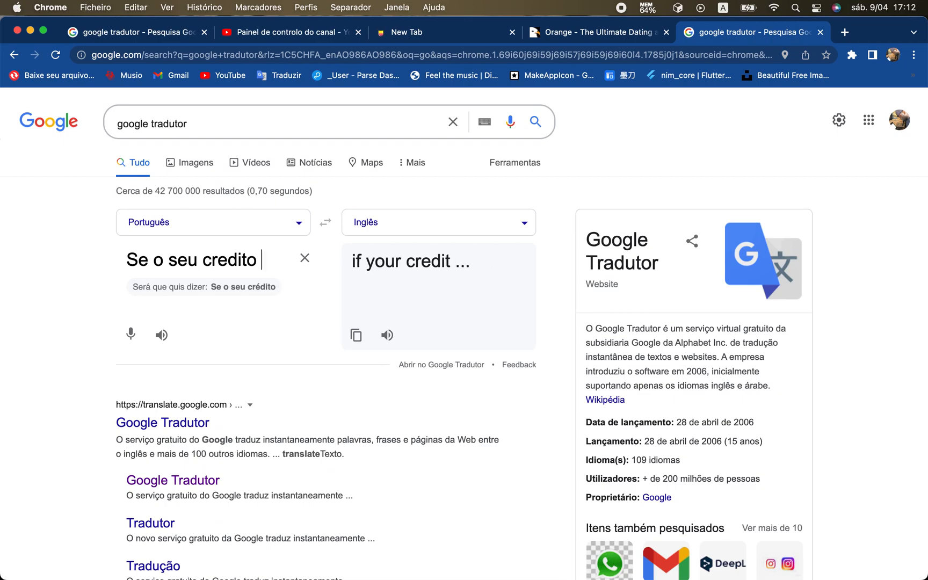
{"action": "type", "text": "estiver pr"}
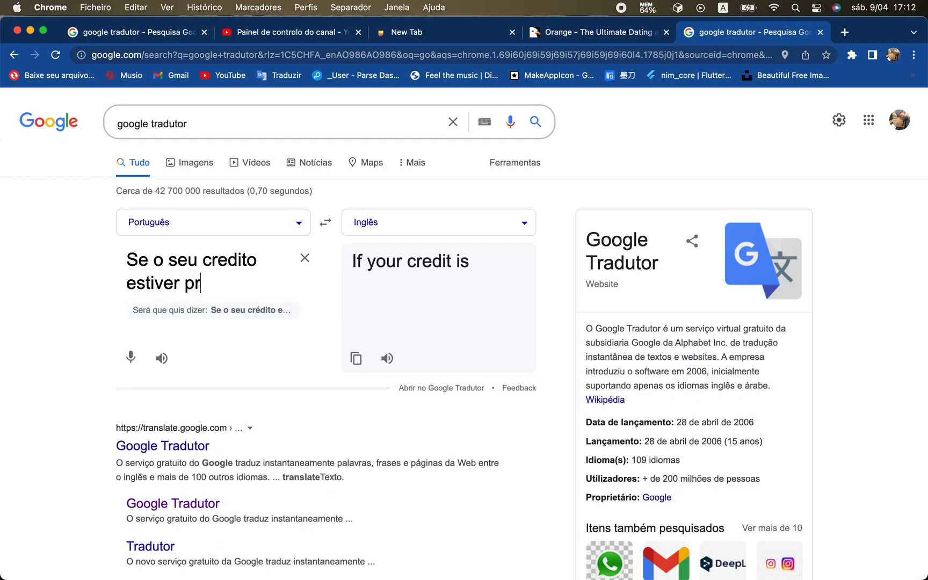
{"action": "type", "text": "estes a "}
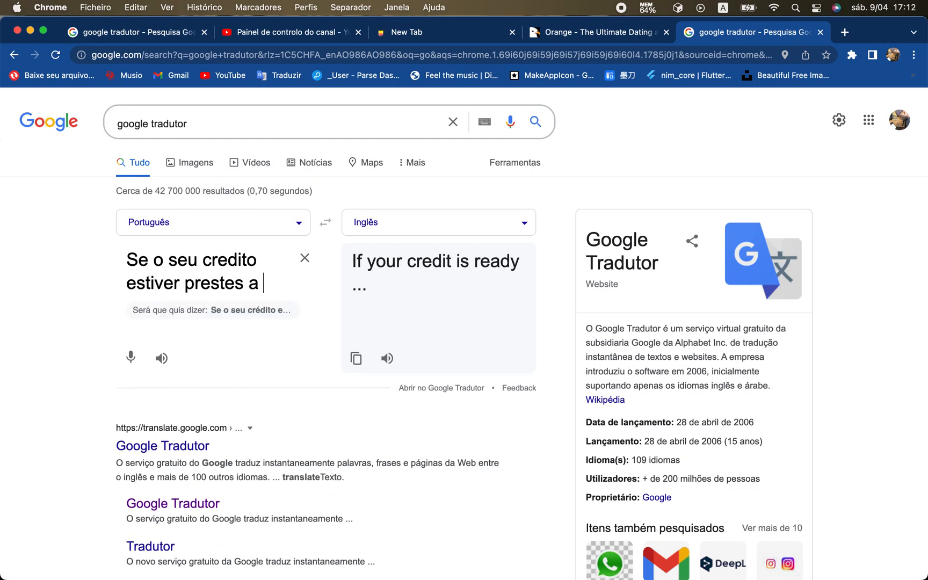
{"action": "type", "text": "terminar, vc"}
{"action": "key", "text": "BackSpace"}
{"action": "type", "text": "vc"}
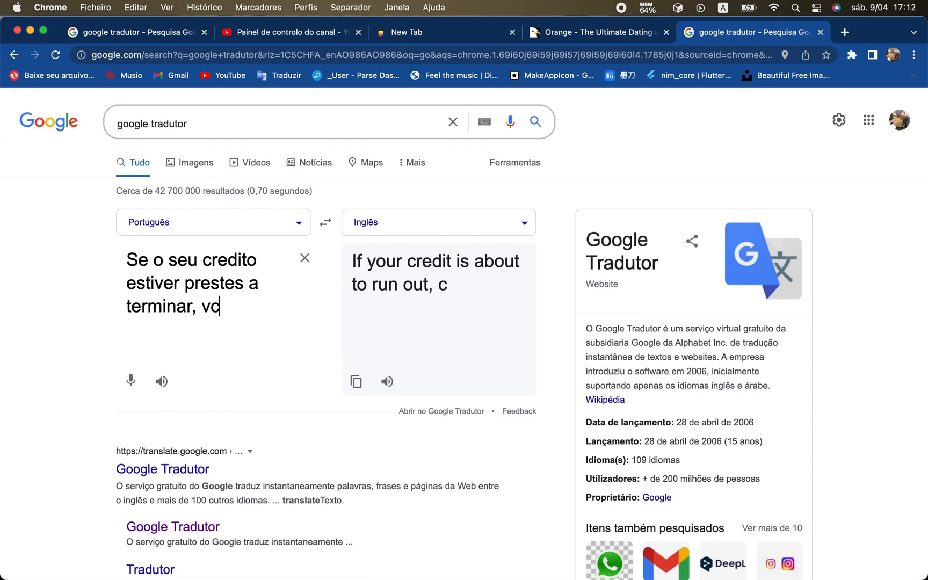
{"action": "type", "text": " po"}
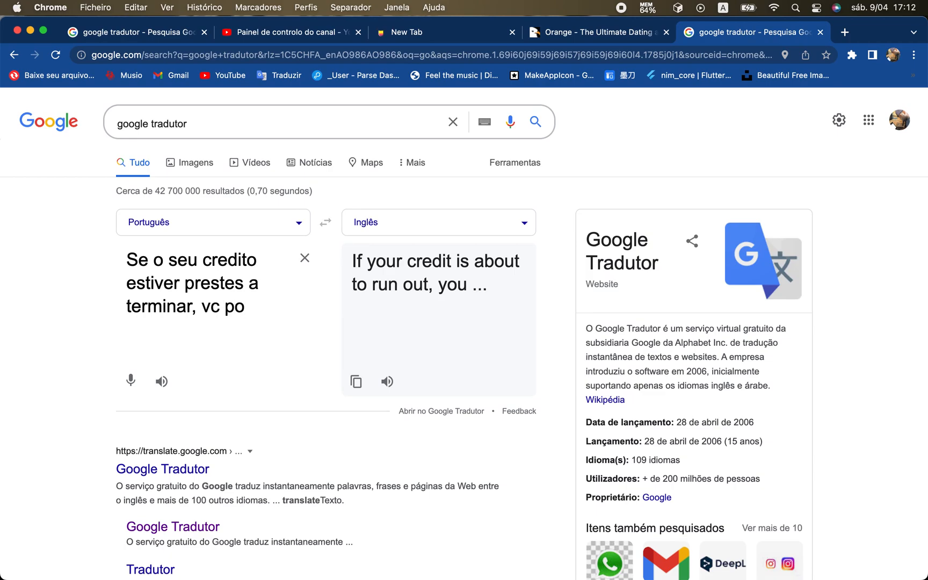
{"action": "type", "text": "de compara"}
Continue the Portuguese sentence with "pode comprar mais durante a conversa".
{"action": "key", "text": "BackSpace"}
{"action": "key", "text": "BackSpace"}
{"action": "key", "text": "BackSpace"}
{"action": "type", "text": "rar mais dur"}
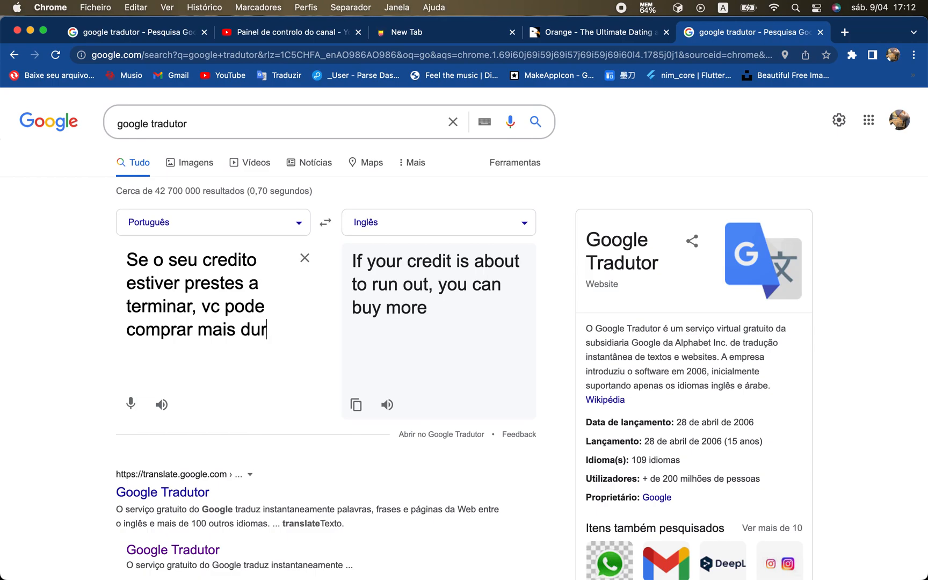
{"action": "type", "text": "ante a conversa"}
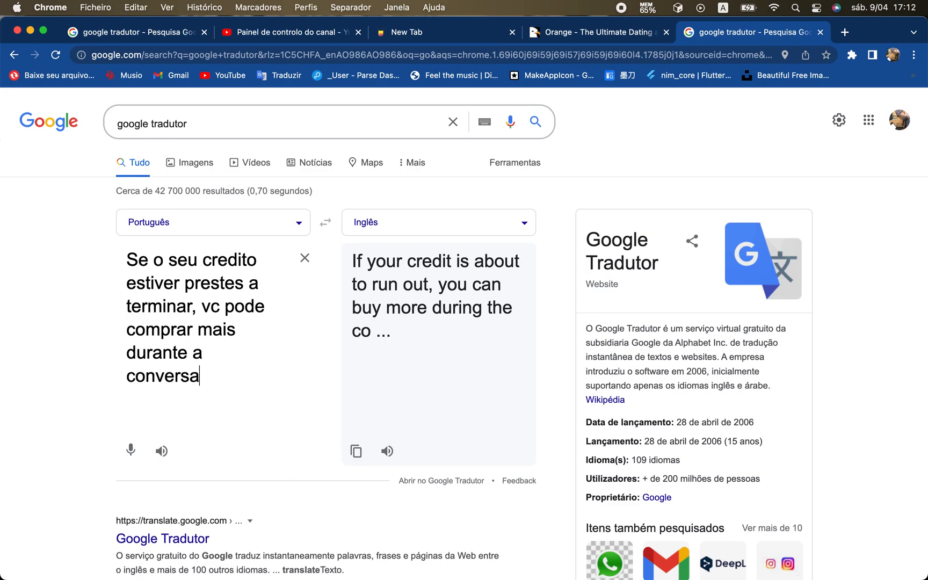
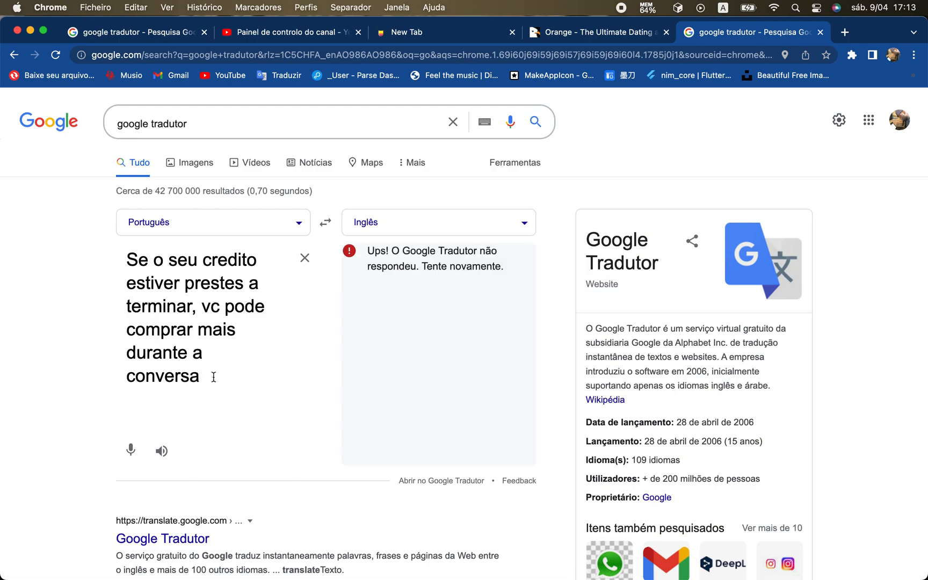
Complete the Portuguese source text so it ends in "conversa" and copy the English translation.
{"action": "key", "text": "BackSpace"}
{"action": "type", "text": "a"}
{"action": "left_click", "coordinate": [356, 451]}
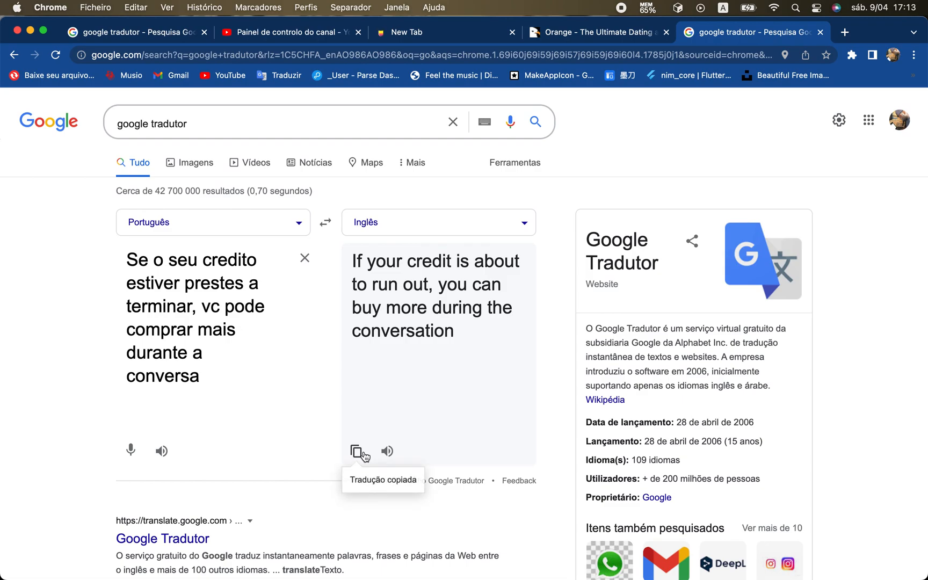
Switch to Figma and replace the caption below the ticket-shop phone with the copied "If your credit is about to run out, you can buy more during the conversation".
{"action": "mouse_move", "coordinate": [408, 558]}
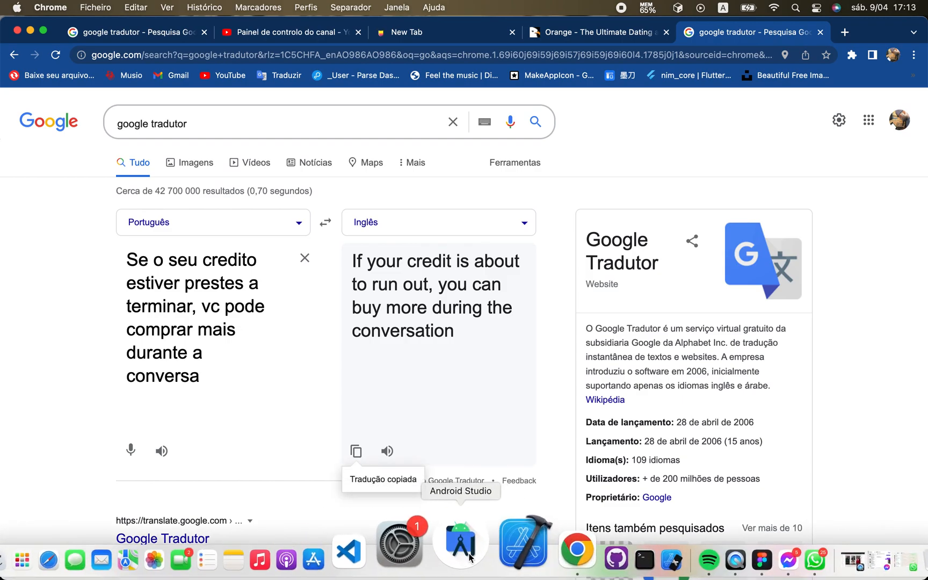
{"action": "left_click", "coordinate": [688, 548]}
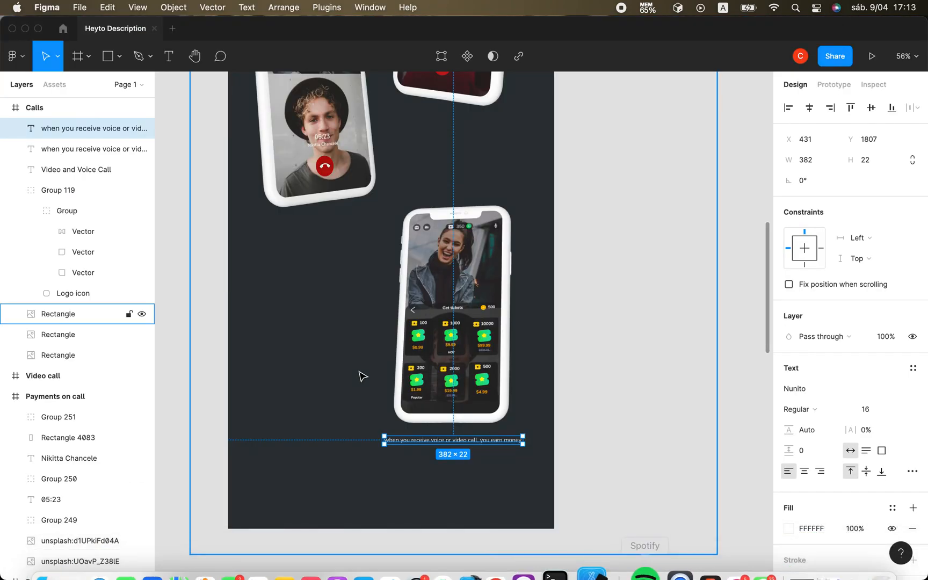
{"action": "double_click", "coordinate": [402, 440]}
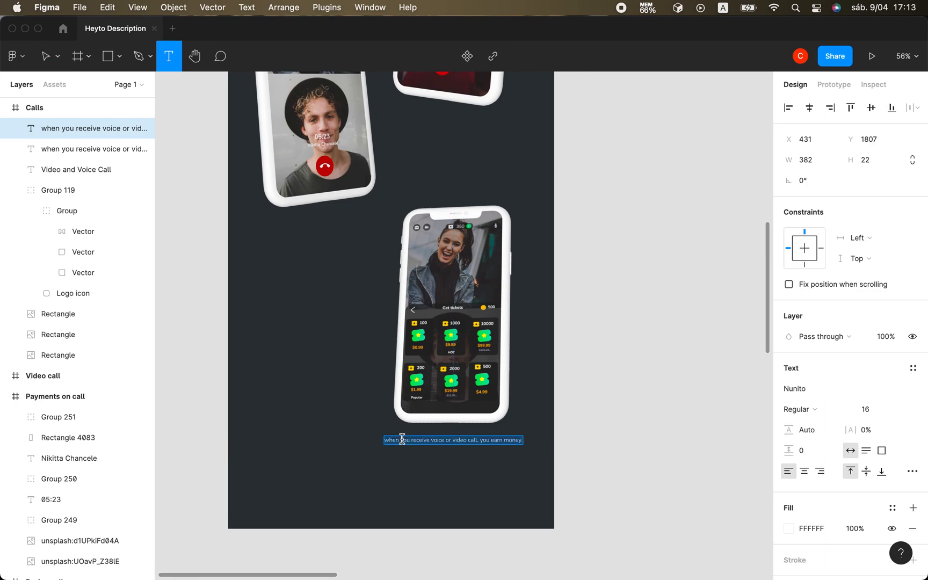
{"action": "key", "text": "super+v"}
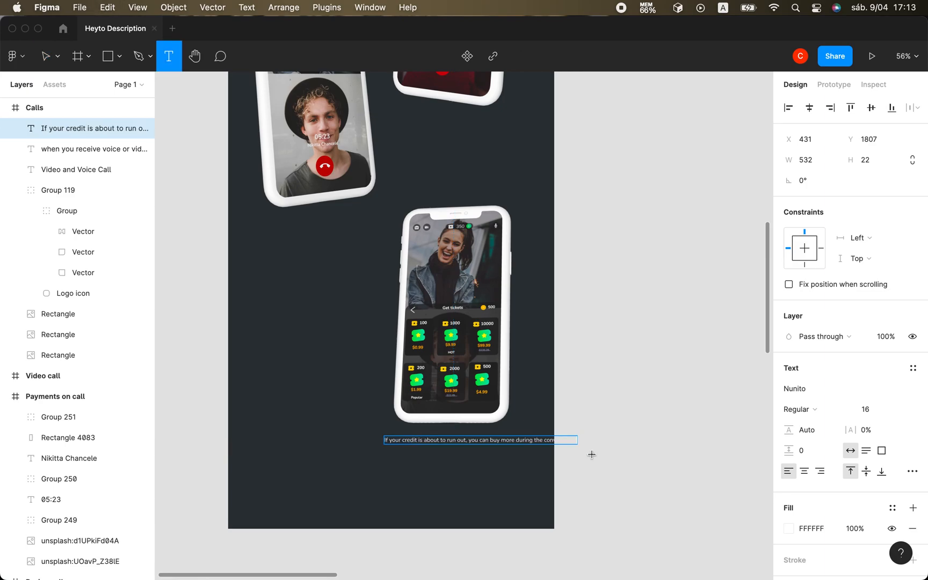
Narrow the credit caption's text box to a width of about 298 so it wraps onto two lines.
{"action": "scroll", "coordinate": [579, 441], "scroll_direction": "up", "scroll_amount": 5}
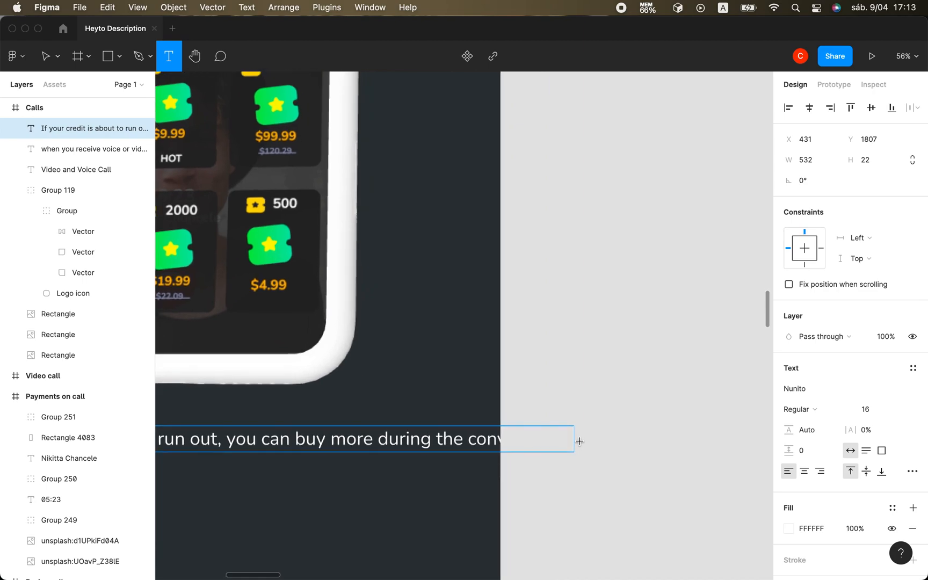
{"action": "left_click", "coordinate": [45, 56]}
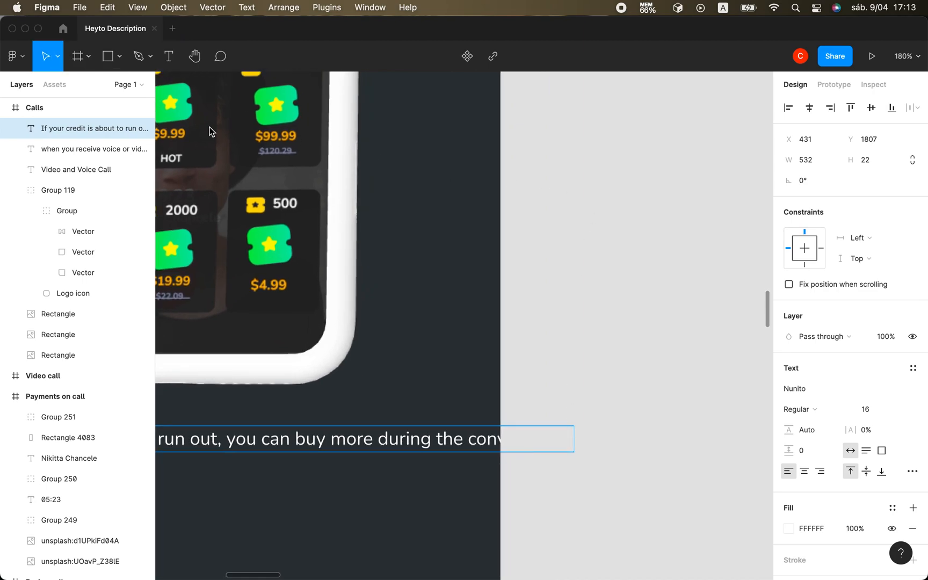
{"action": "left_click_drag", "start_coordinate": [575, 436], "coordinate": [346, 436]}
{"action": "scroll", "coordinate": [350, 423], "scroll_direction": "left", "scroll_amount": 5}
{"action": "scroll", "coordinate": [350, 423], "scroll_direction": "down", "scroll_amount": 2}
{"action": "scroll", "coordinate": [350, 423], "scroll_direction": "down", "scroll_amount": 2}
{"action": "scroll", "coordinate": [350, 424], "scroll_direction": "left", "scroll_amount": 2}
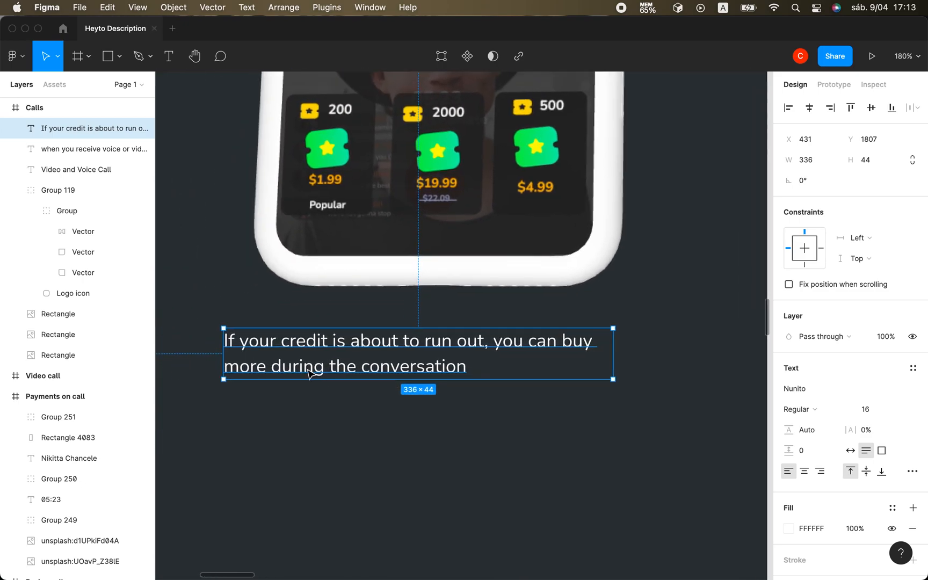
{"action": "left_click_drag", "start_coordinate": [612, 355], "coordinate": [568, 356]}
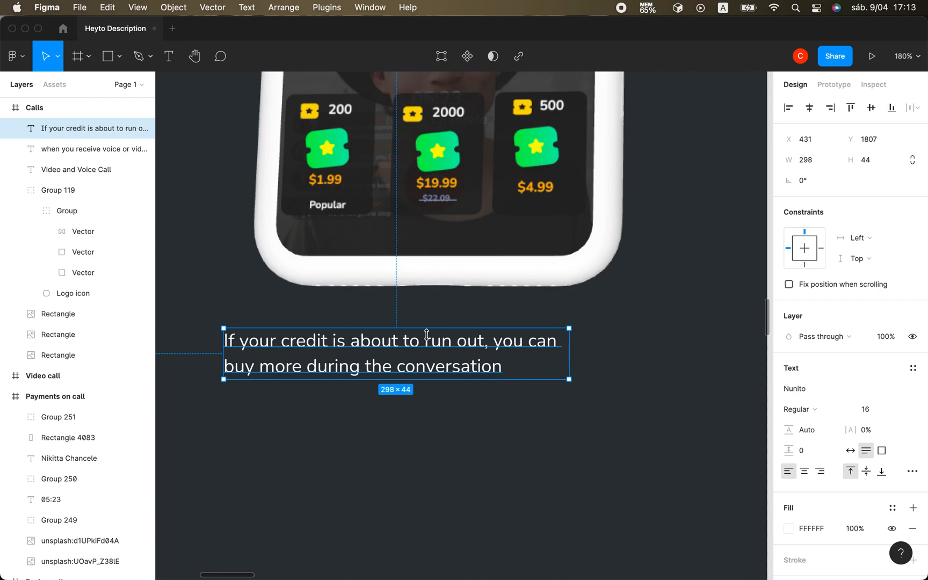
Move the two-line credit caption closer beneath the ticket-shop phone, to about X 488, Y 1793.
{"action": "left_click_drag", "start_coordinate": [428, 342], "coordinate": [494, 326]}
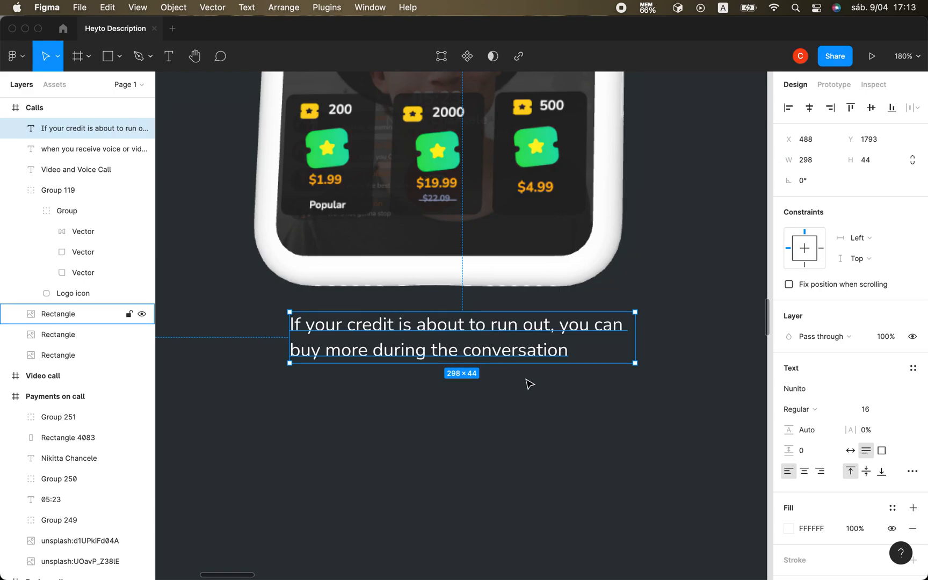
{"action": "left_click", "coordinate": [594, 430]}
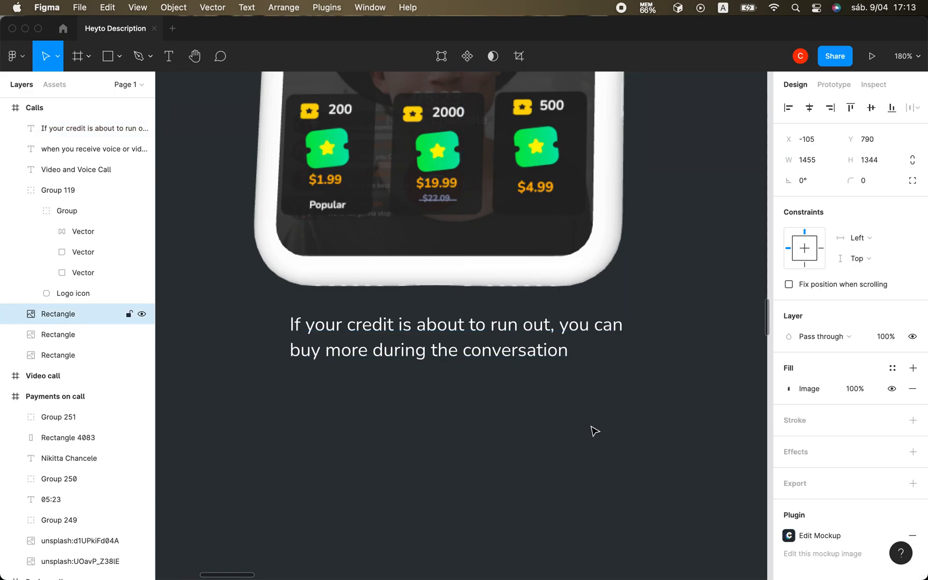
{"action": "scroll", "coordinate": [594, 431], "scroll_direction": "down", "scroll_amount": 6}
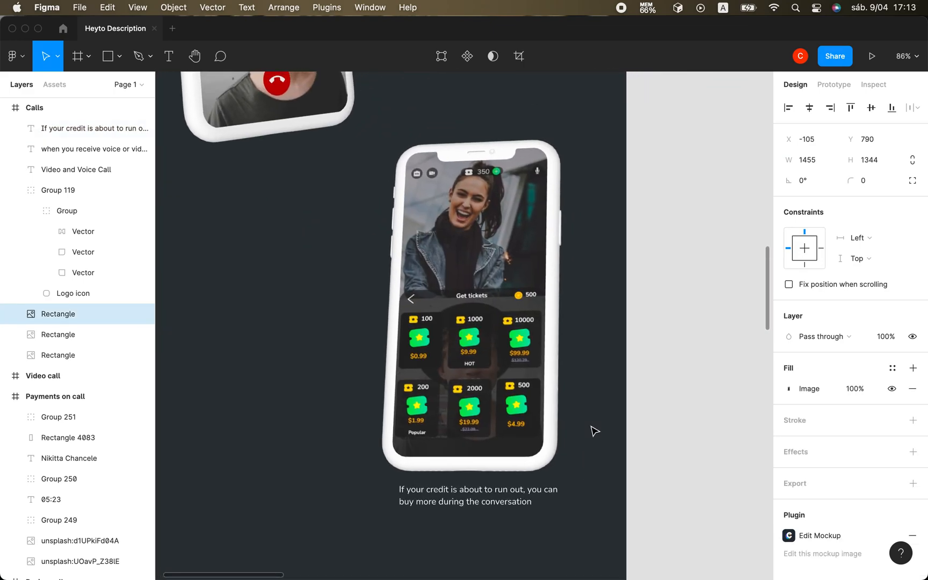
{"action": "scroll", "coordinate": [594, 431], "scroll_direction": "up", "scroll_amount": 1}
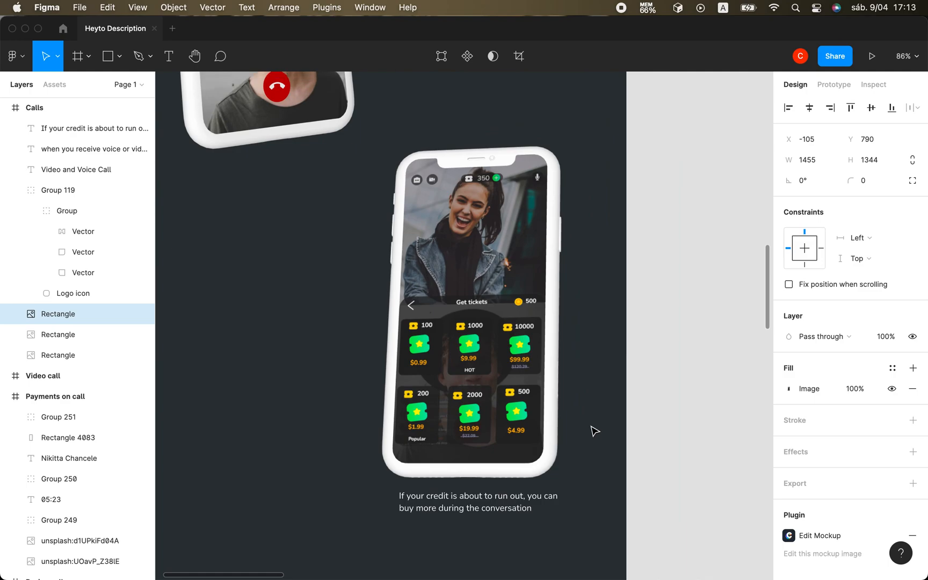
Duplicate the "Video and Voice Call" title and move the duplicate down over the ticket-shop phone, to about X 545, Y 1255.
{"action": "left_click", "coordinate": [457, 509]}
{"action": "scroll", "coordinate": [457, 509], "scroll_direction": "up", "scroll_amount": 5}
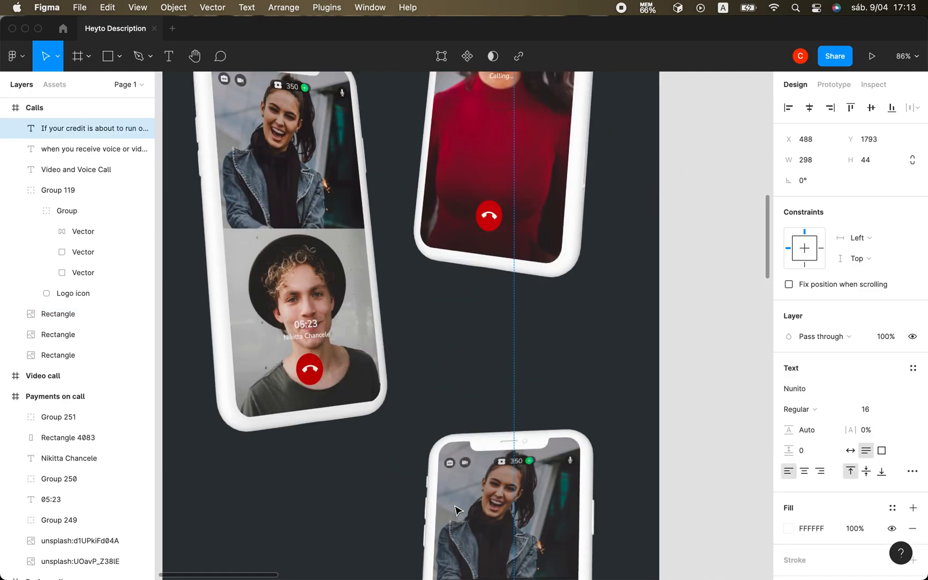
{"action": "scroll", "coordinate": [457, 509], "scroll_direction": "down", "scroll_amount": 4}
{"action": "scroll", "coordinate": [455, 509], "scroll_direction": "up", "scroll_amount": 2}
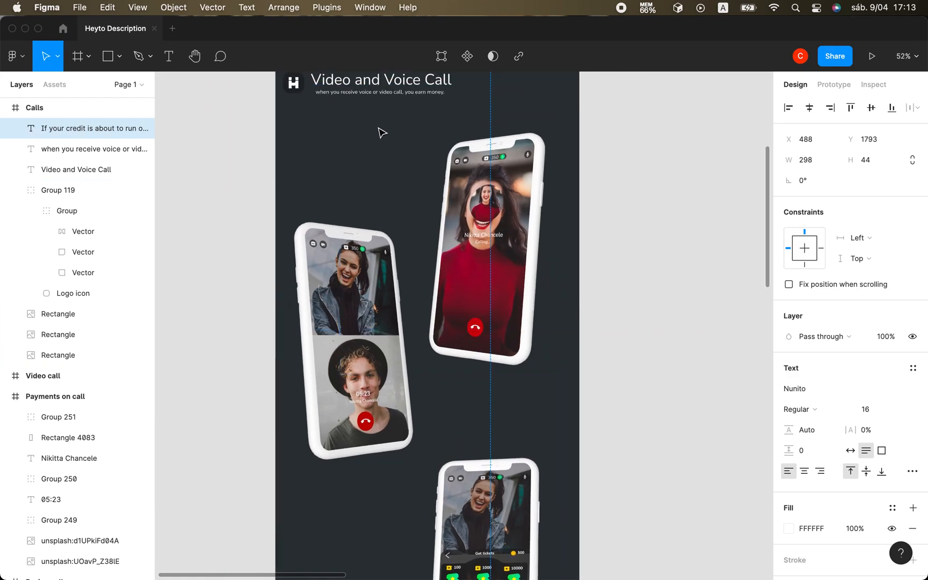
{"action": "scroll", "coordinate": [389, 179], "scroll_direction": "up", "scroll_amount": 4}
{"action": "left_click", "coordinate": [366, 205]}
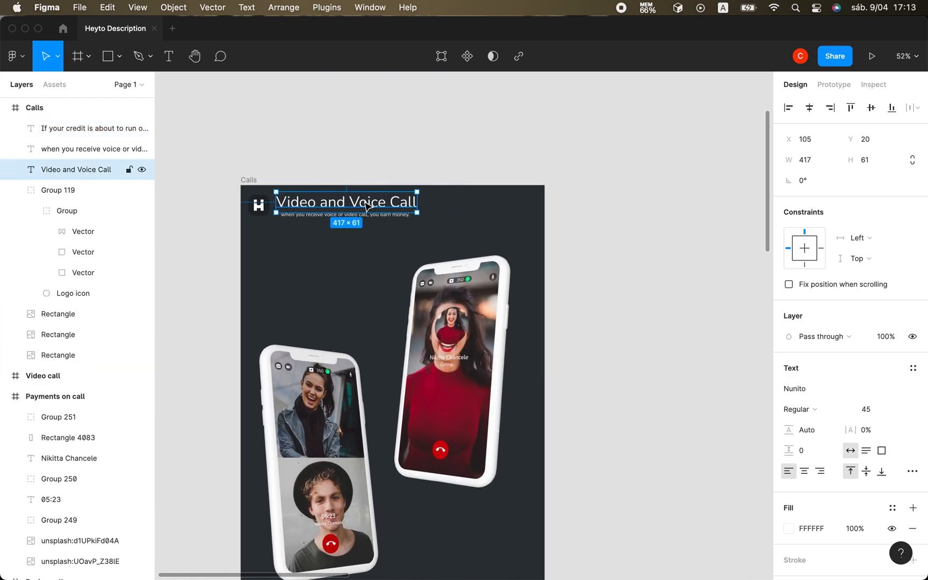
{"action": "key", "text": "super+d"}
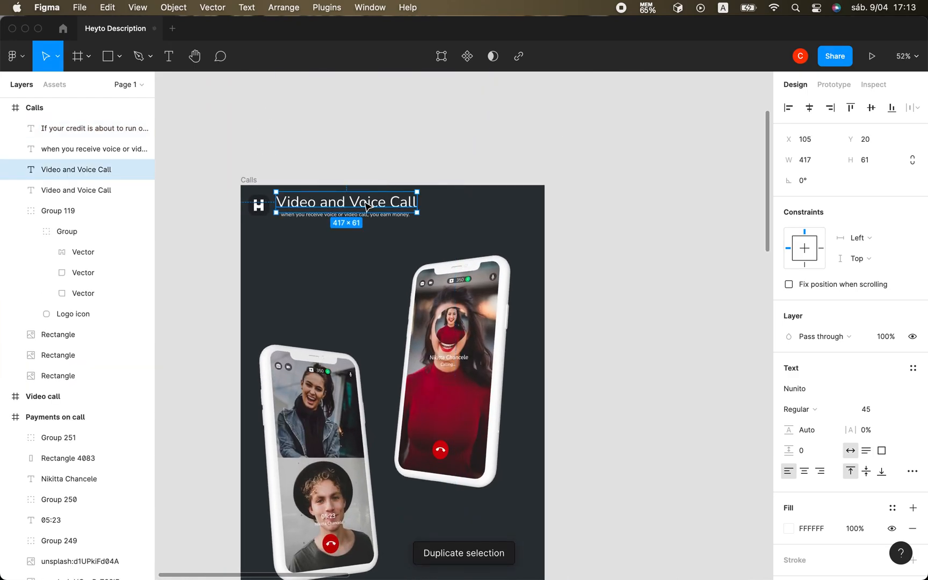
{"action": "left_click_drag", "start_coordinate": [324, 206], "coordinate": [465, 458]}
{"action": "scroll", "coordinate": [468, 459], "scroll_direction": "down", "scroll_amount": 5}
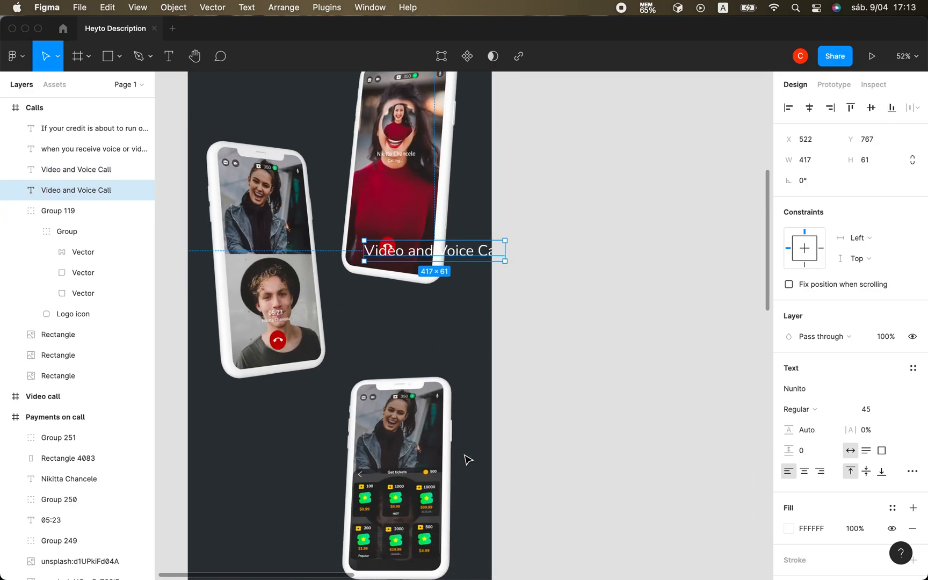
{"action": "scroll", "coordinate": [467, 459], "scroll_direction": "down", "scroll_amount": 3}
{"action": "left_click_drag", "start_coordinate": [479, 175], "coordinate": [487, 340]}
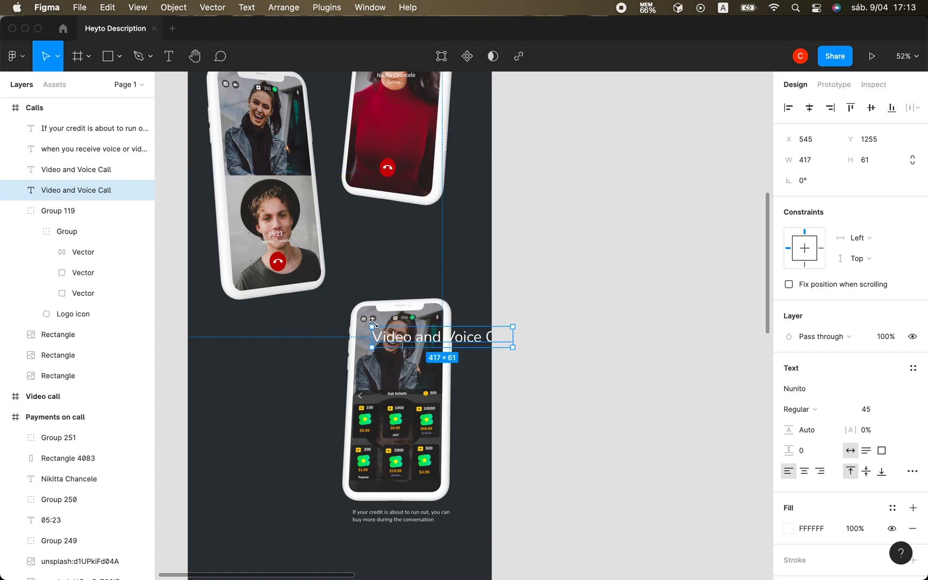
Rotate the duplicated title to about 87.11° and place it left of the ticket-shop phone at about X 340, Y 1698.
{"action": "left_click_drag", "start_coordinate": [367, 350], "coordinate": [426, 404]}
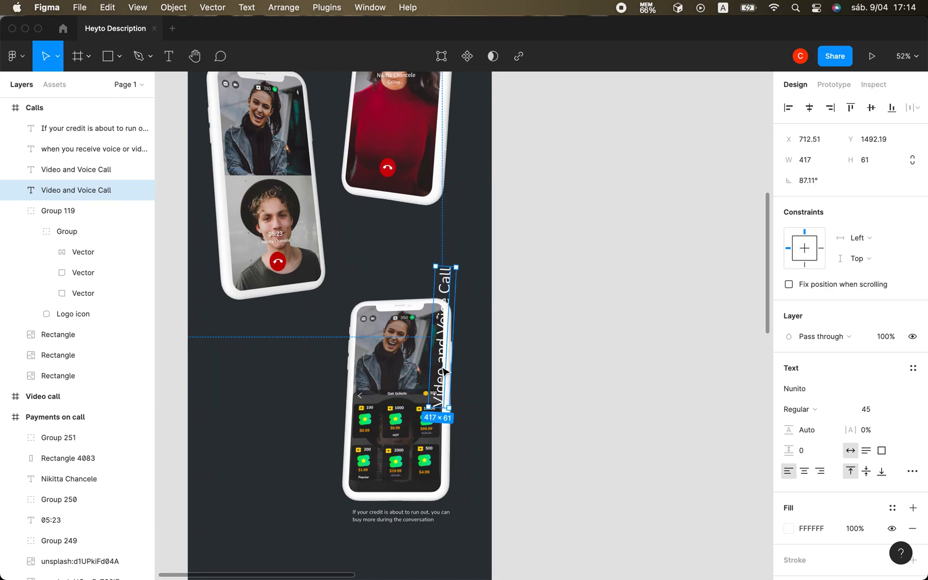
{"action": "left_click_drag", "start_coordinate": [443, 371], "coordinate": [319, 441]}
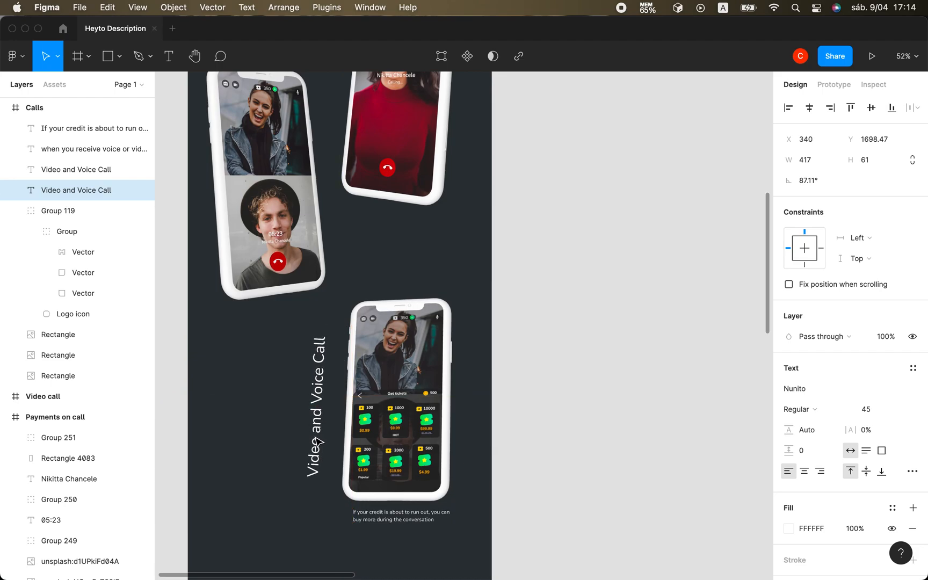
{"action": "scroll", "coordinate": [318, 442], "scroll_direction": "down", "scroll_amount": 2}
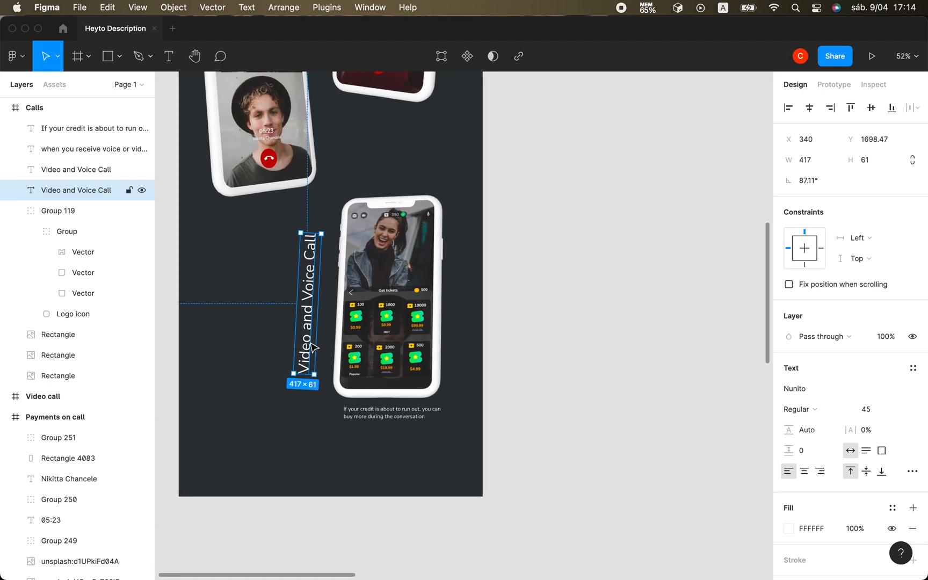
Replace the rotated title's text with "Shop tickets.".
{"action": "double_click", "coordinate": [312, 346]}
{"action": "type", "text": "Shp"}
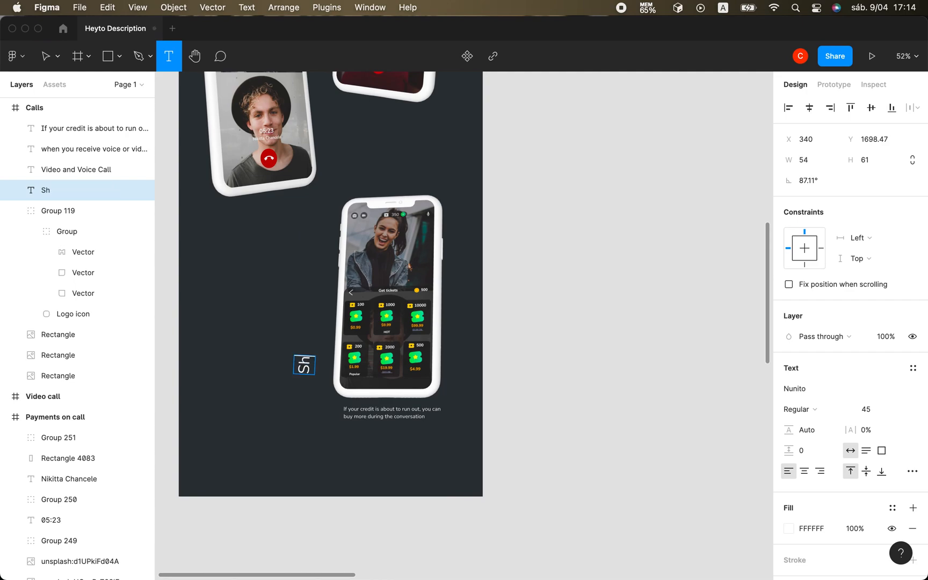
{"action": "key", "text": "BackSpace"}
{"action": "type", "text": "op"}
{"action": "type", "text": " ti"}
{"action": "type", "text": "cjke"}
{"action": "key", "text": "BackSpace"}
{"action": "key", "text": "BackSpace"}
{"action": "key", "text": "BackSpace"}
{"action": "type", "text": "kets."}
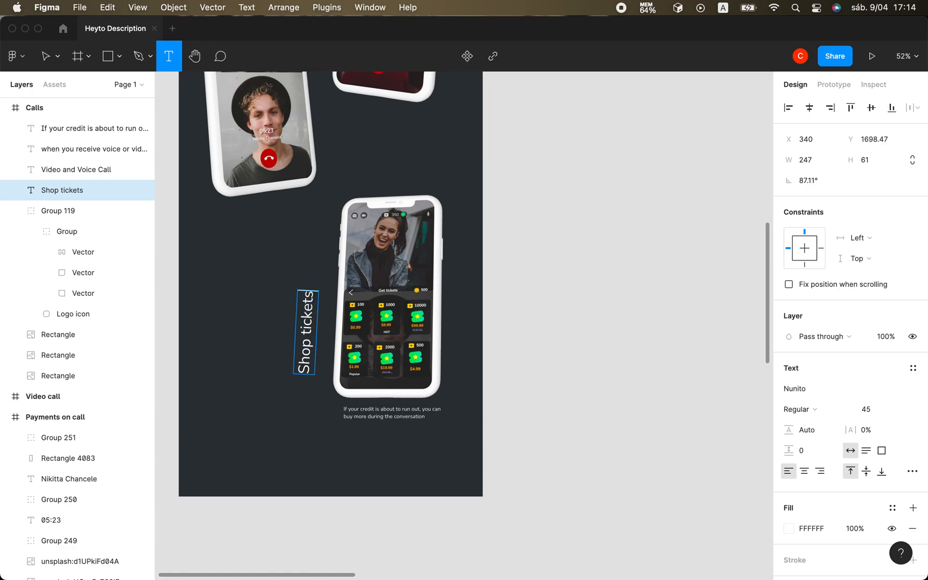
{"action": "left_click", "coordinate": [47, 63]}
{"action": "left_click", "coordinate": [262, 373]}
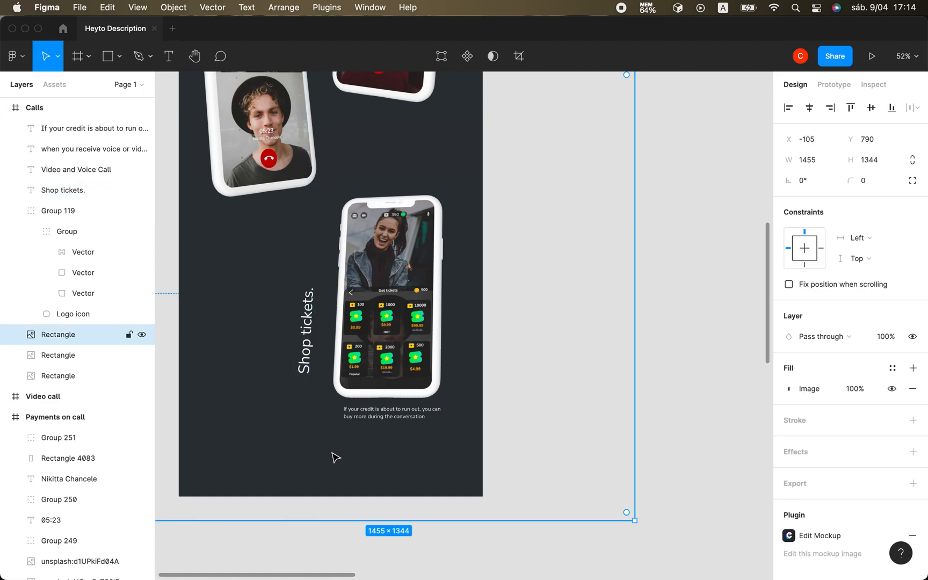
Nudge the vertical "Shop tickets." text closer to the phone, to X 373, Y 1704.47.
{"action": "scroll", "coordinate": [333, 456], "scroll_direction": "up", "scroll_amount": 1}
{"action": "left_click", "coordinate": [304, 343]}
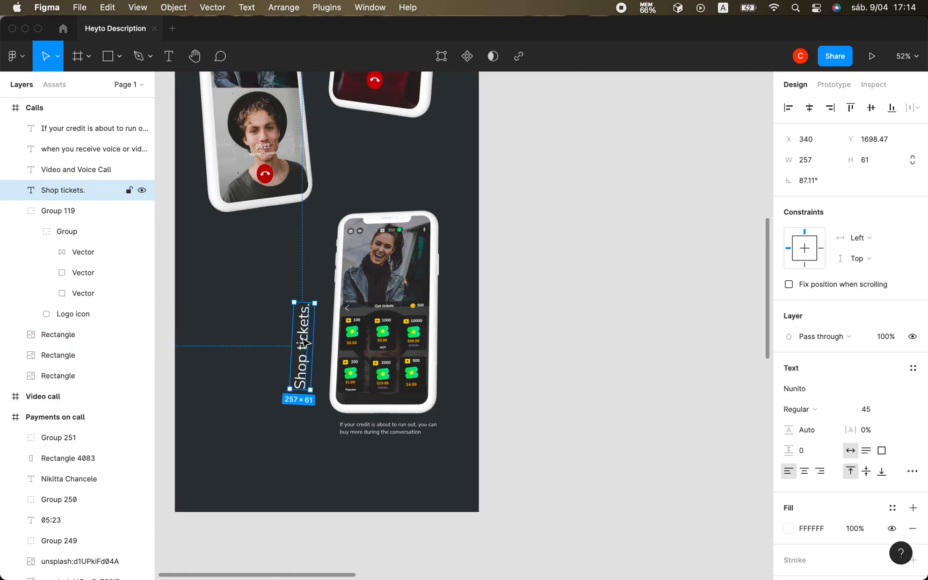
{"action": "key", "text": "Right"}
{"action": "key", "text": "Right"}
{"action": "key", "text": "Right"}
{"action": "key", "text": "Right"}
{"action": "key", "text": "Right"}
{"action": "key", "text": "Right"}
{"action": "key", "text": "Right"}
{"action": "key", "text": "Right"}
{"action": "key", "text": "Right"}
{"action": "key", "text": "Right"}
{"action": "key", "text": "Right"}
{"action": "key", "text": "Right"}
{"action": "key", "text": "Right"}
{"action": "key", "text": "Right"}
{"action": "key", "text": "Right"}
{"action": "key", "text": "Right"}
{"action": "key", "text": "Right"}
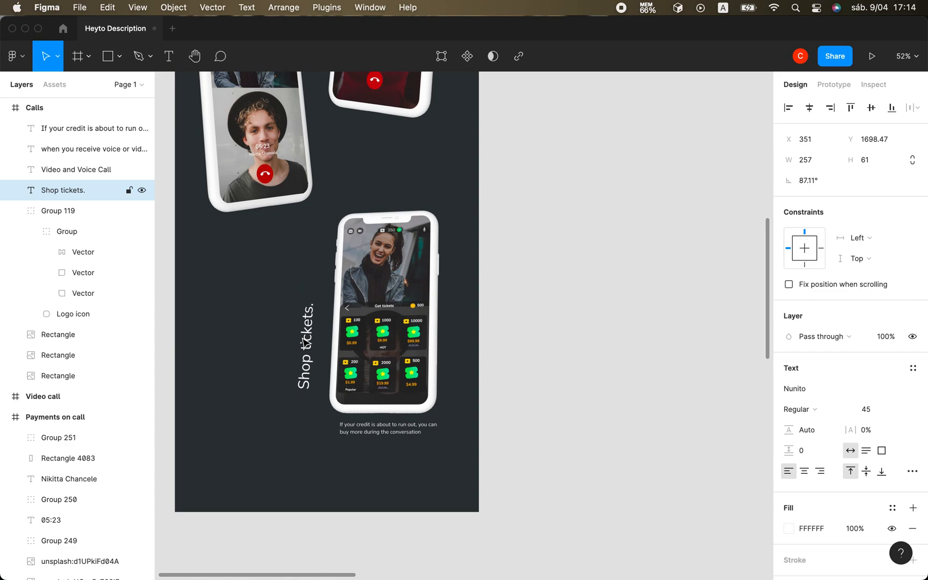
{"action": "key", "text": "Right"}
{"action": "key", "text": "Right"}
{"action": "key", "text": "Right"}
{"action": "key", "text": "Right"}
{"action": "key", "text": "Right"}
{"action": "key", "text": "Right"}
{"action": "key", "text": "Right"}
{"action": "key", "text": "Right"}
{"action": "key", "text": "Right"}
{"action": "key", "text": "Right"}
{"action": "key", "text": "Right"}
{"action": "key", "text": "Right"}
{"action": "key", "text": "Right"}
{"action": "key", "text": "Right"}
{"action": "key", "text": "Right"}
{"action": "key", "text": "Down"}
{"action": "key", "text": "Down"}
{"action": "key", "text": "Down"}
{"action": "key", "text": "Down"}
{"action": "key", "text": "Down"}
{"action": "key", "text": "Down"}
{"action": "key", "text": "Right"}
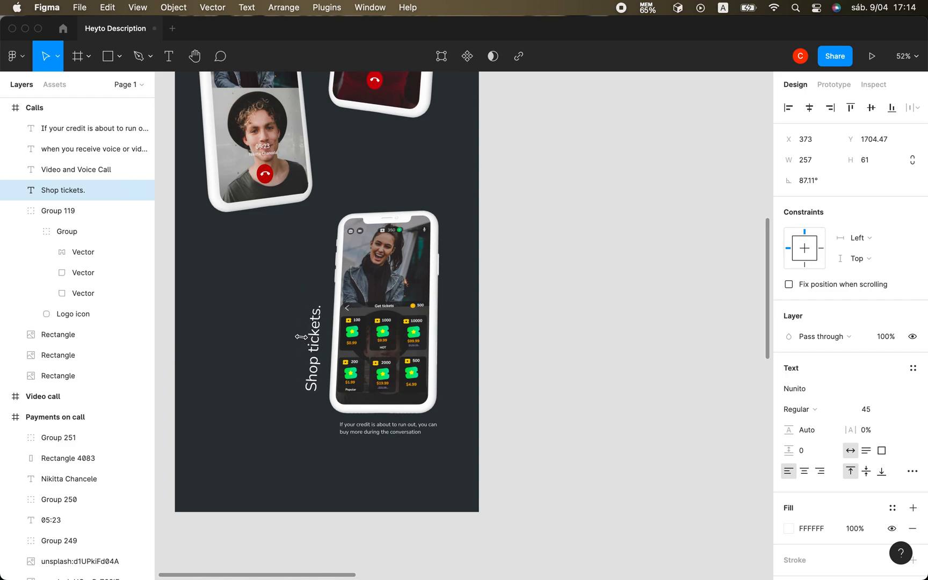
{"action": "left_click", "coordinate": [247, 418]}
Examine the overall layout of the Calls frame, including its three phone mockups, heading and captions.
{"action": "scroll", "coordinate": [315, 444], "scroll_direction": "up", "scroll_amount": 6}
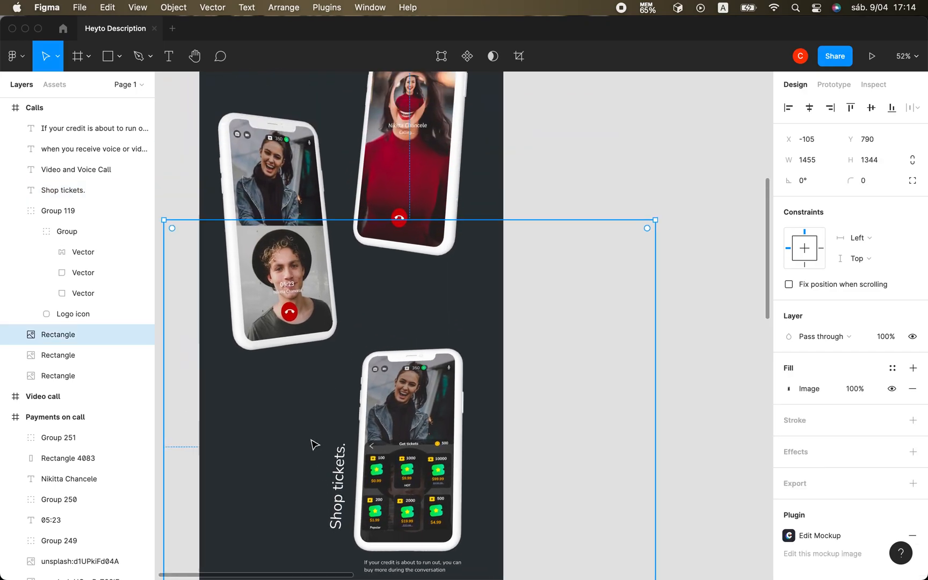
{"action": "key", "text": "Tab"}
{"action": "key", "text": "Tab"}
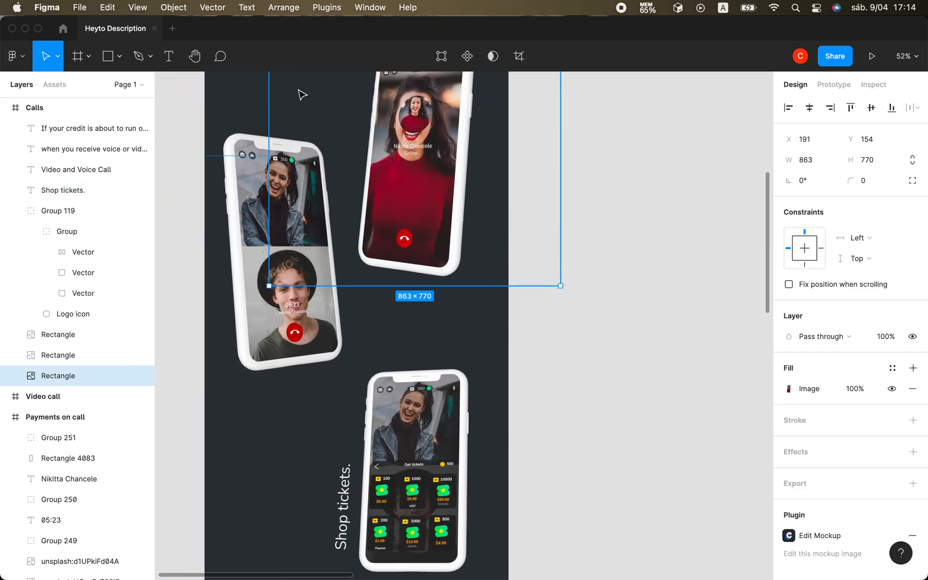
{"action": "left_click", "coordinate": [228, 111]}
{"action": "scroll", "coordinate": [226, 108], "scroll_direction": "down", "scroll_amount": 1}
{"action": "left_click", "coordinate": [493, 281]}
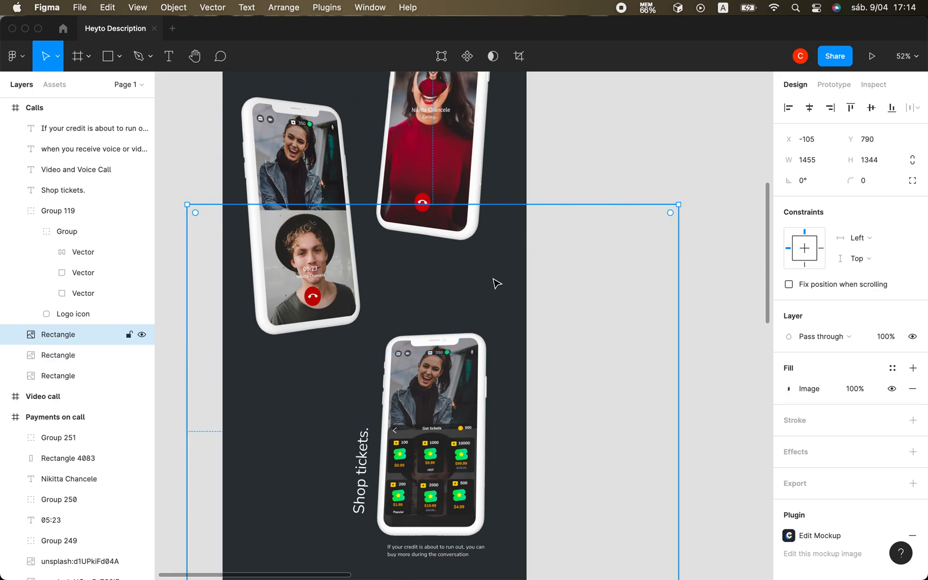
{"action": "scroll", "coordinate": [491, 279], "scroll_direction": "down", "scroll_amount": 3}
{"action": "left_click", "coordinate": [316, 141]}
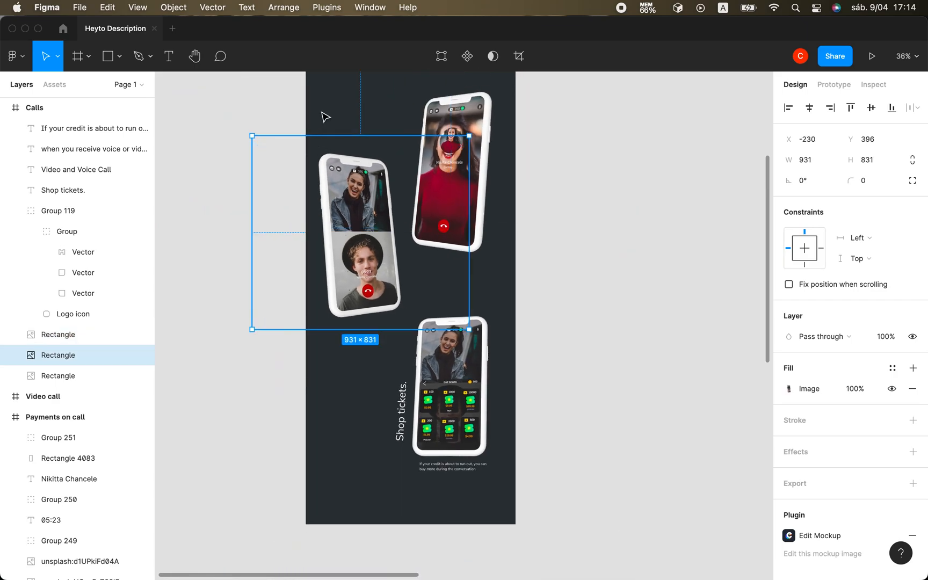
{"action": "left_click", "coordinate": [314, 131]}
{"action": "scroll", "coordinate": [231, 219], "scroll_direction": "up", "scroll_amount": 3}
{"action": "scroll", "coordinate": [231, 219], "scroll_direction": "right", "scroll_amount": 2}
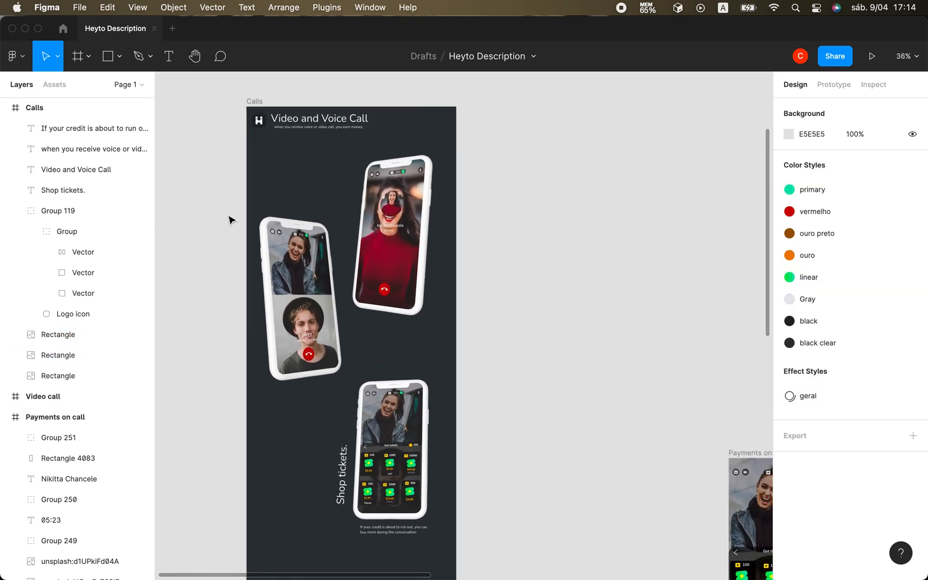
Duplicate the vertical "Shop tickets." text and move the duplicate above the red-sweater phone, to about X 542, Y 257.
{"action": "left_click", "coordinate": [346, 486]}
{"action": "key", "text": "super+d"}
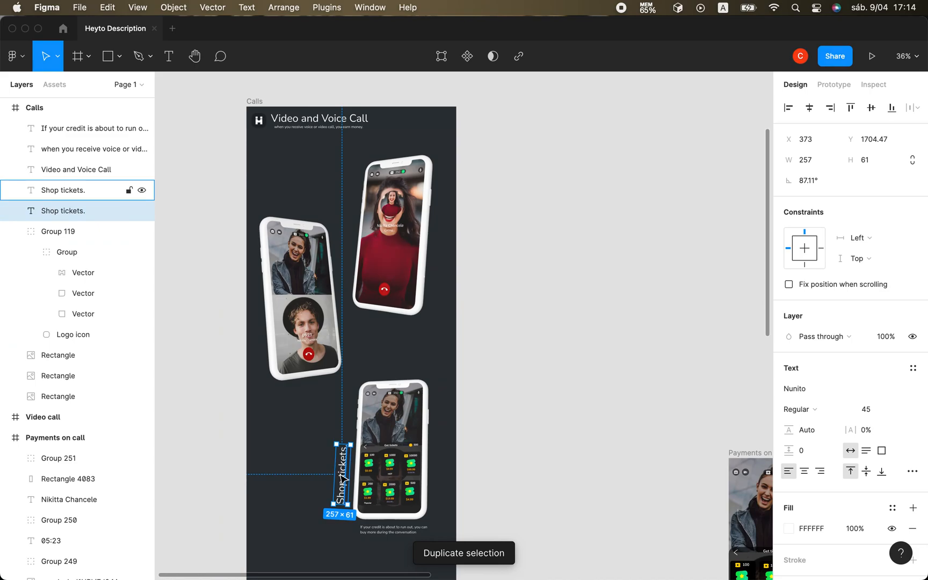
{"action": "left_click_drag", "start_coordinate": [344, 480], "coordinate": [383, 143]}
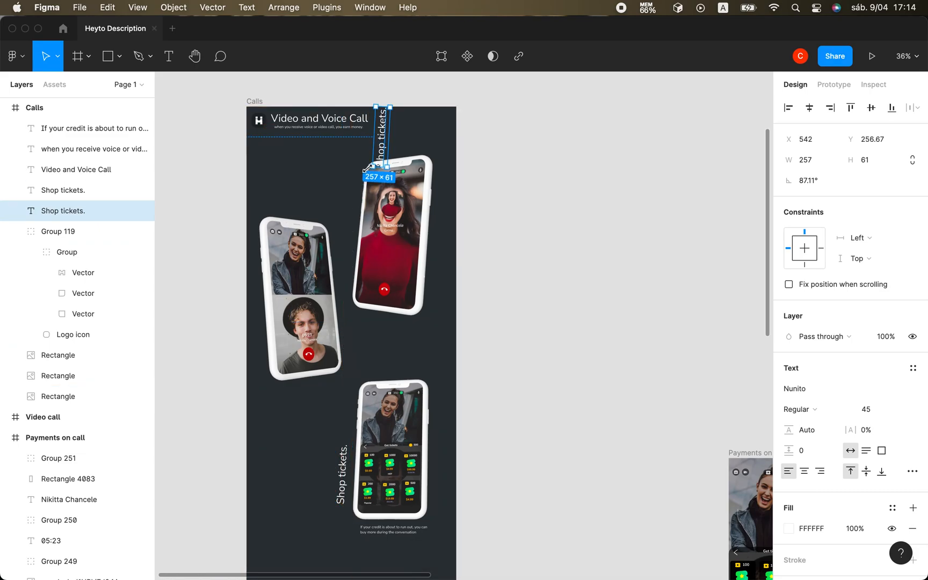
Rotate the duplicated "Shop tickets." text to about 5.68° and place it just above the red-sweater phone, near X 501, Y 154.
{"action": "left_click_drag", "start_coordinate": [365, 167], "coordinate": [386, 151]}
{"action": "scroll", "coordinate": [438, 159], "scroll_direction": "up", "scroll_amount": 5}
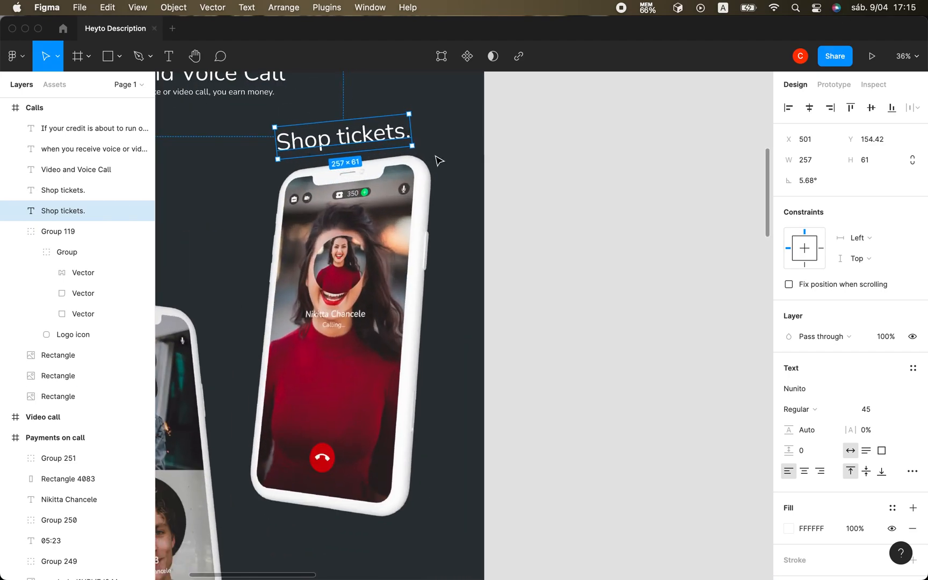
{"action": "scroll", "coordinate": [438, 160], "scroll_direction": "up", "scroll_amount": 2}
{"action": "scroll", "coordinate": [424, 174], "scroll_direction": "left", "scroll_amount": 2}
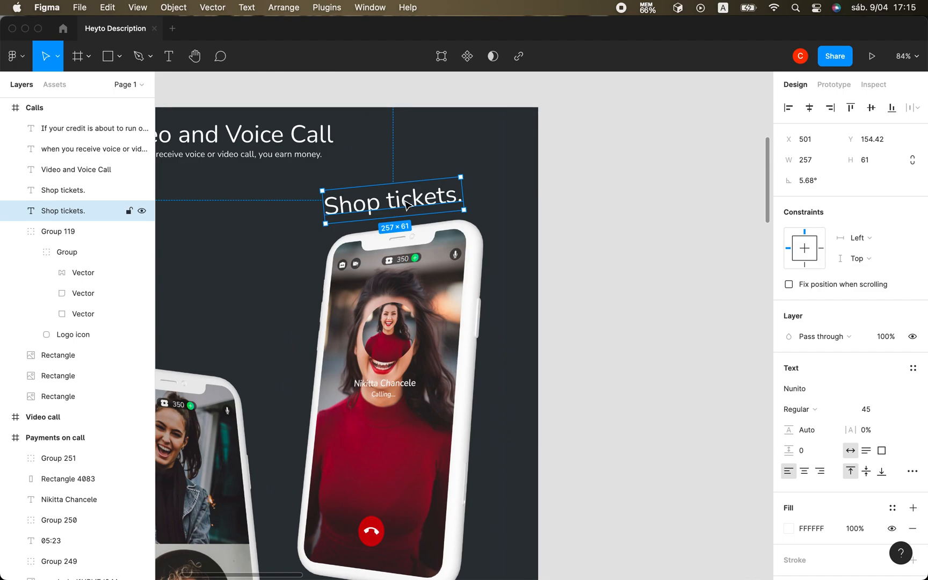
Replace the text above the red-sweater phone with "Video call".
{"action": "double_click", "coordinate": [404, 200]}
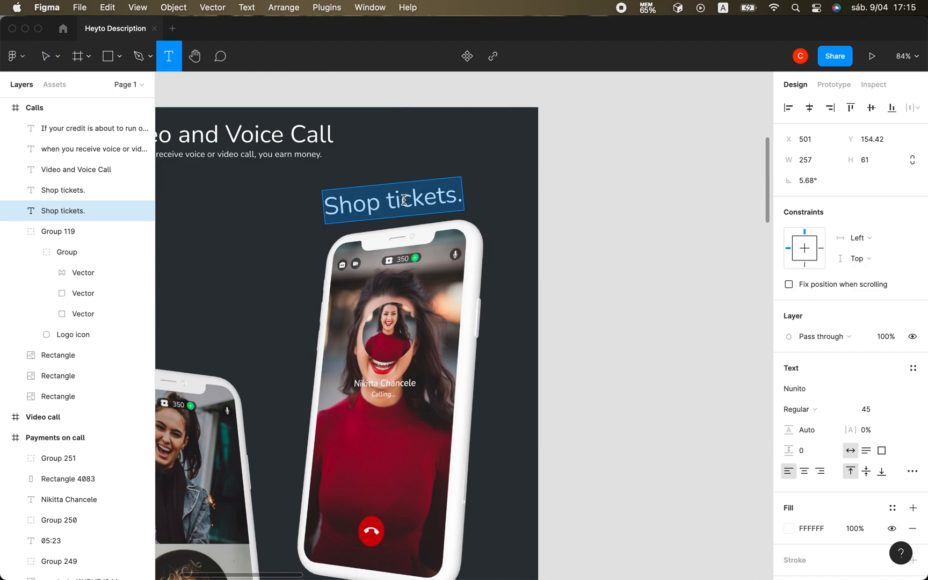
{"action": "type", "text": "Vide"}
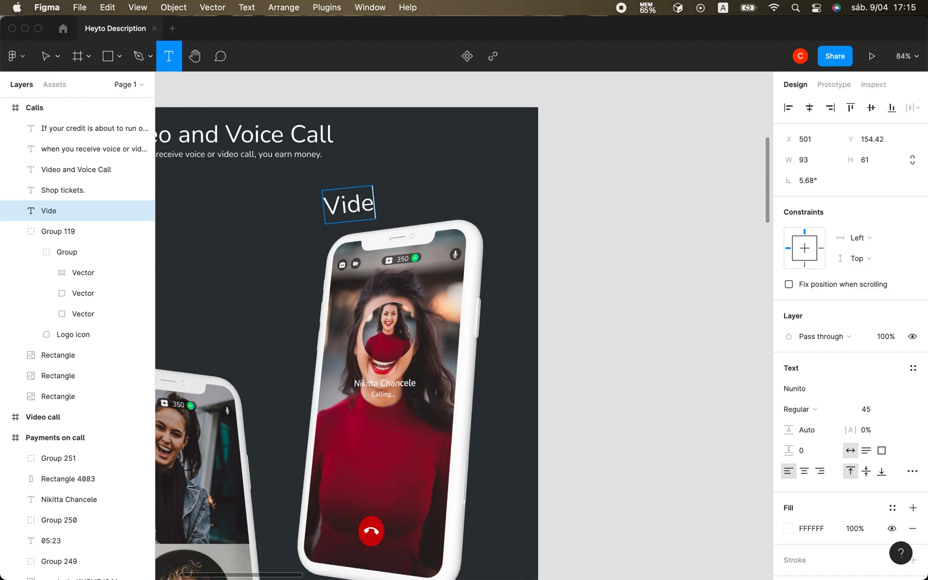
{"action": "type", "text": "o call"}
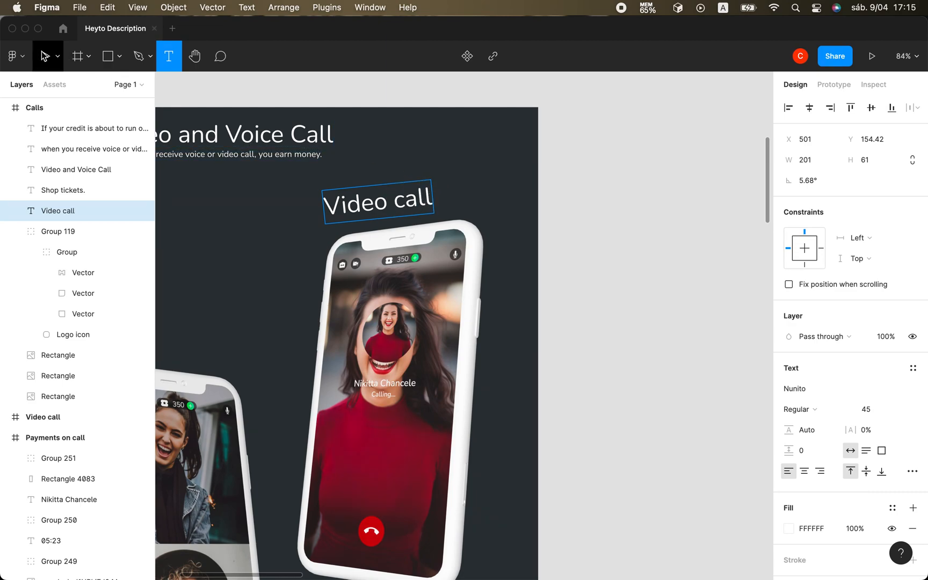
{"action": "left_click", "coordinate": [44, 56]}
{"action": "left_click", "coordinate": [464, 162]}
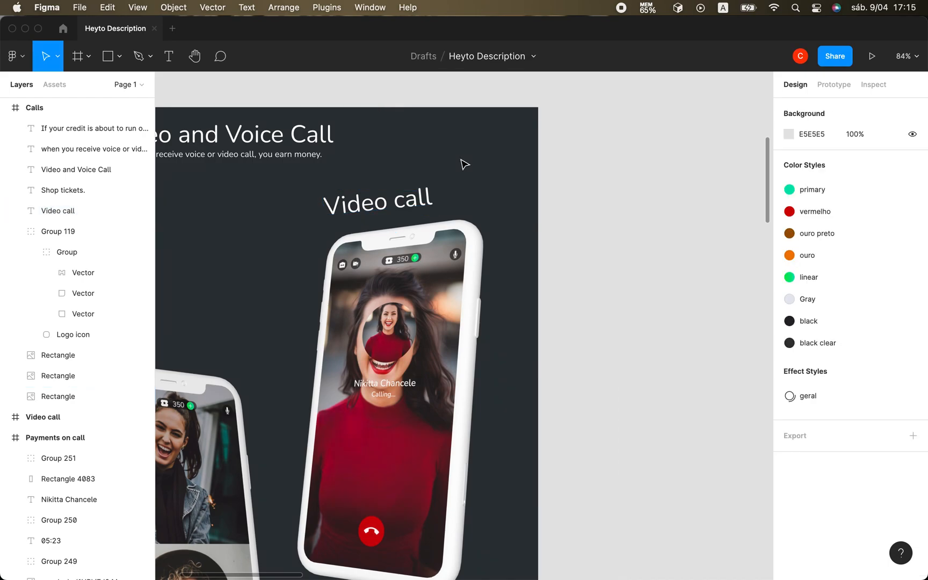
Tilt the "Video call" text to about 10.97° to follow the slope of the phone's upper edge.
{"action": "left_click", "coordinate": [417, 198]}
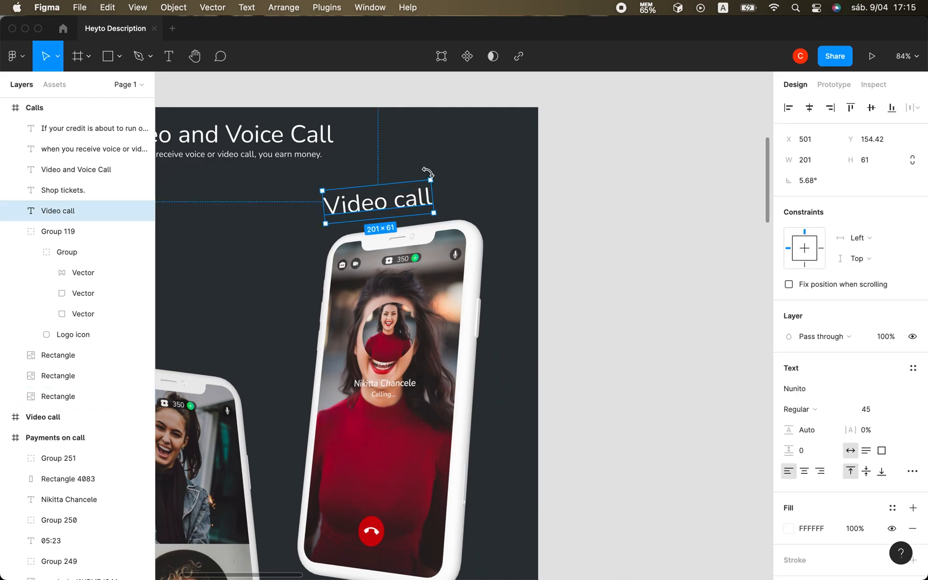
{"action": "left_click_drag", "start_coordinate": [427, 172], "coordinate": [422, 171]}
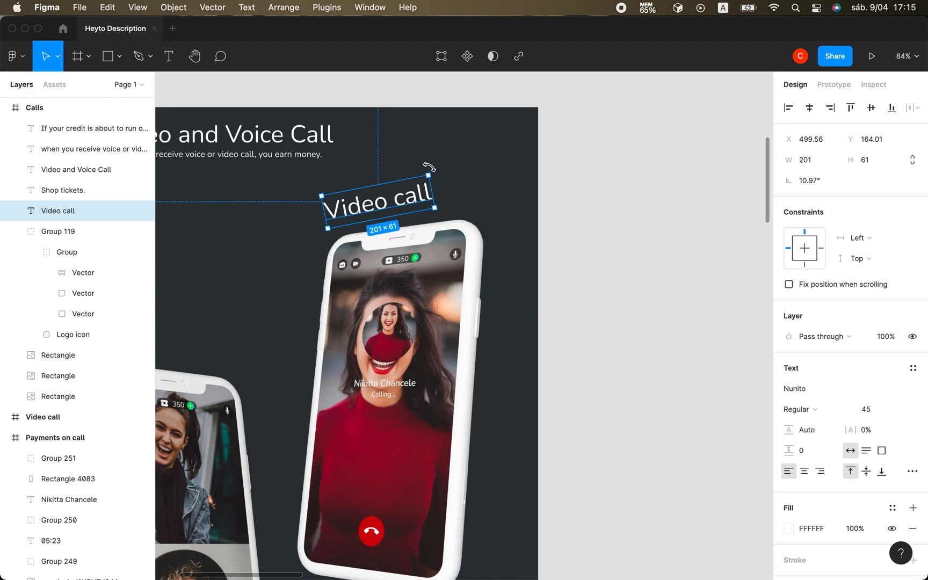
{"action": "left_click", "coordinate": [469, 149]}
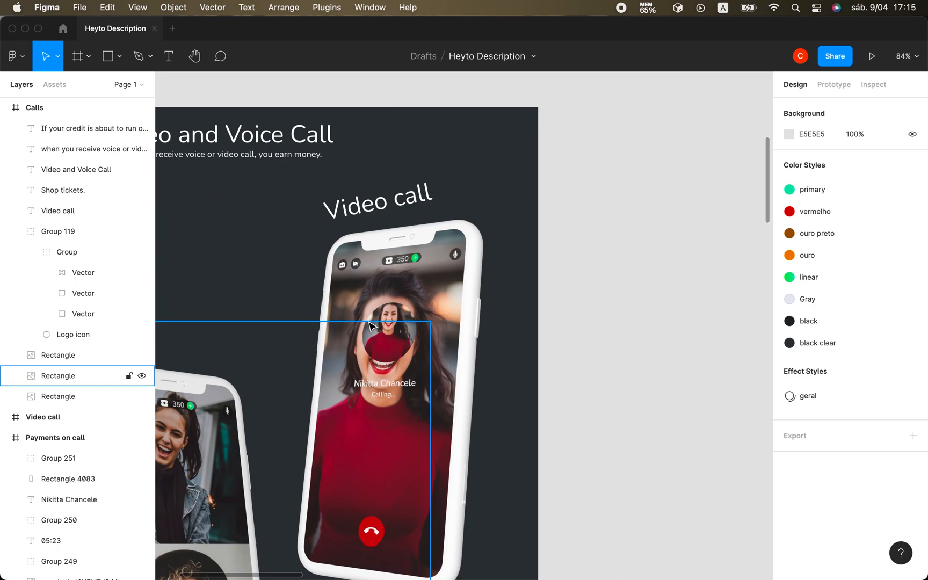
Examine the Calls frame from heading to lower caption, checking the spacing of the phones and their rotated labels.
{"action": "scroll", "coordinate": [369, 325], "scroll_direction": "down", "scroll_amount": 3}
{"action": "scroll", "coordinate": [371, 325], "scroll_direction": "down", "scroll_amount": 5}
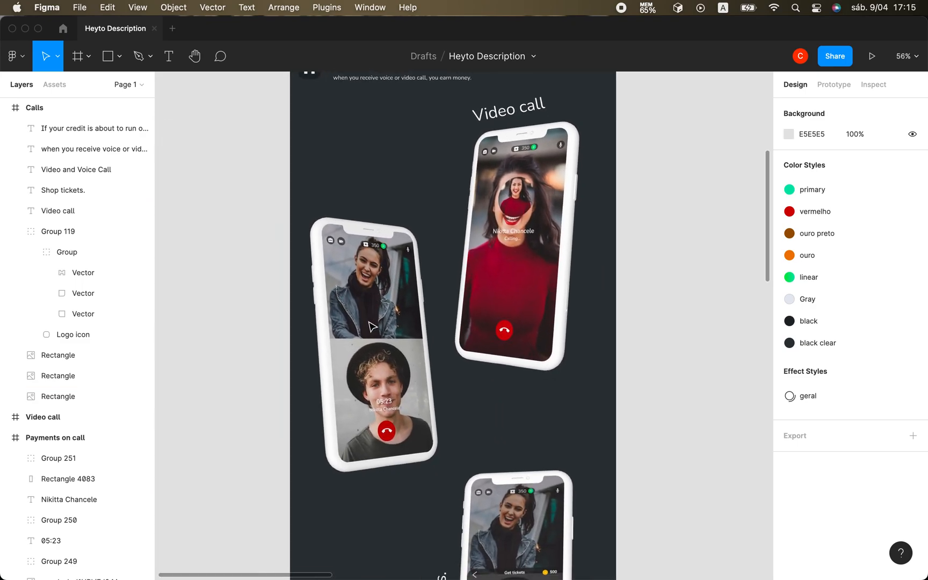
{"action": "scroll", "coordinate": [372, 326], "scroll_direction": "down", "scroll_amount": 6}
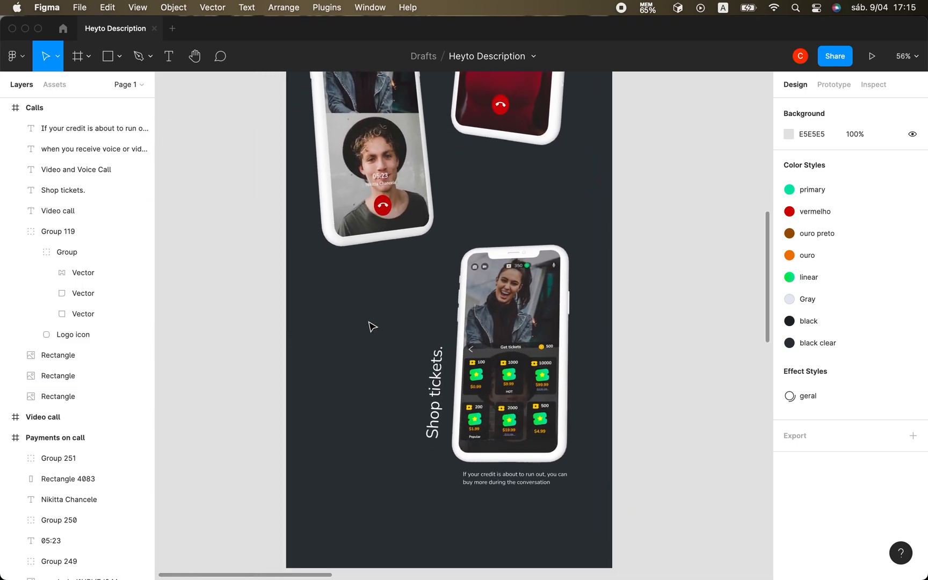
{"action": "scroll", "coordinate": [372, 326], "scroll_direction": "up", "scroll_amount": 3}
{"action": "scroll", "coordinate": [370, 325], "scroll_direction": "up", "scroll_amount": 1}
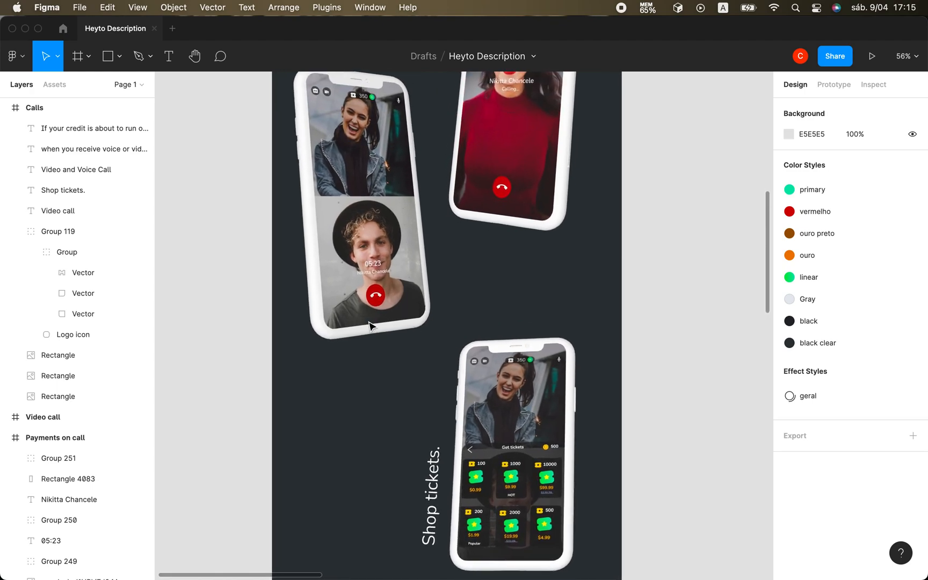
{"action": "scroll", "coordinate": [370, 326], "scroll_direction": "down", "scroll_amount": 3}
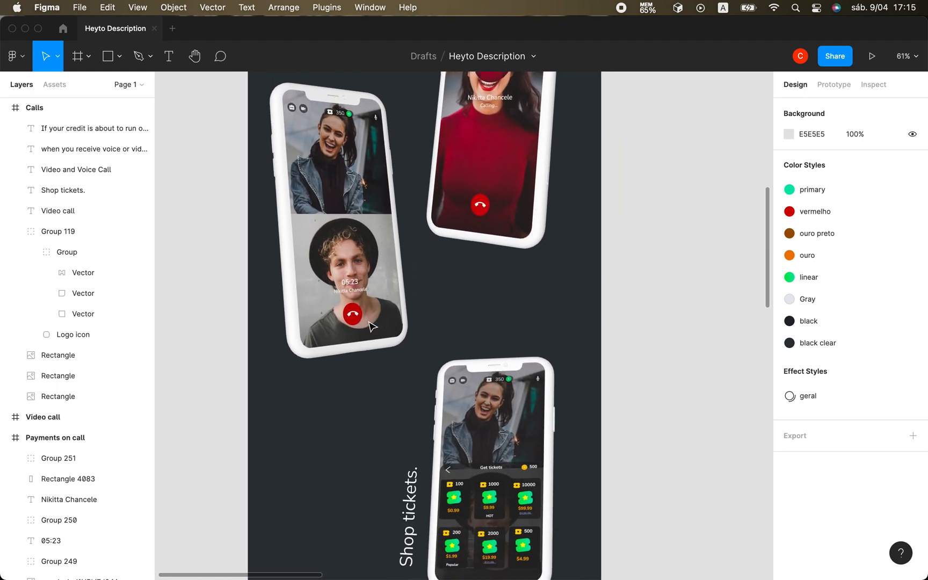
{"action": "scroll", "coordinate": [371, 325], "scroll_direction": "down", "scroll_amount": 3}
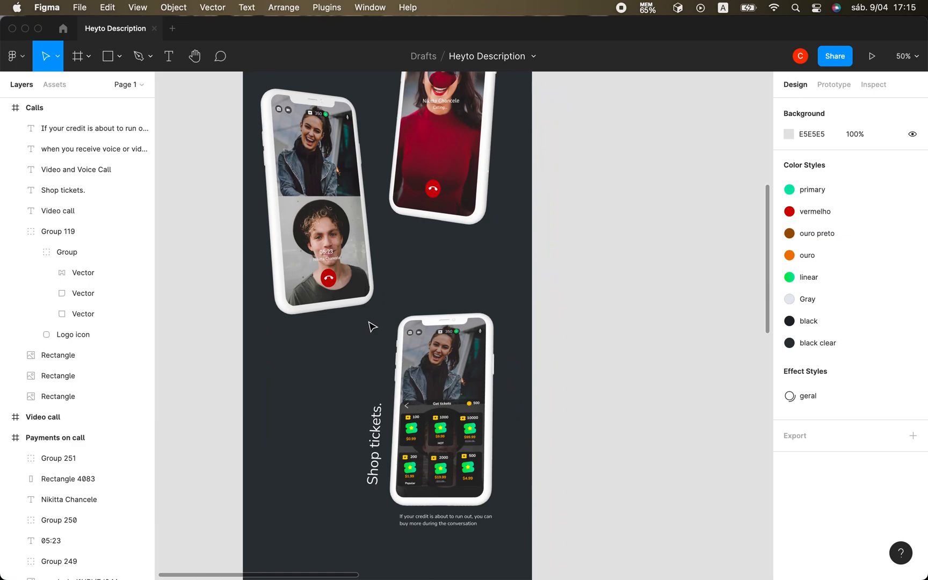
{"action": "scroll", "coordinate": [372, 326], "scroll_direction": "up", "scroll_amount": 5}
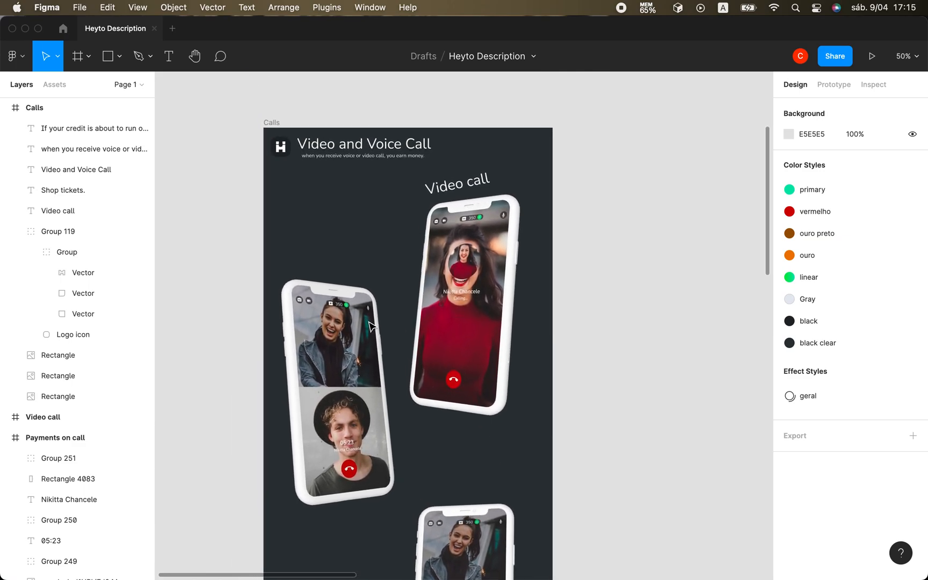
{"action": "scroll", "coordinate": [370, 326], "scroll_direction": "down", "scroll_amount": 1}
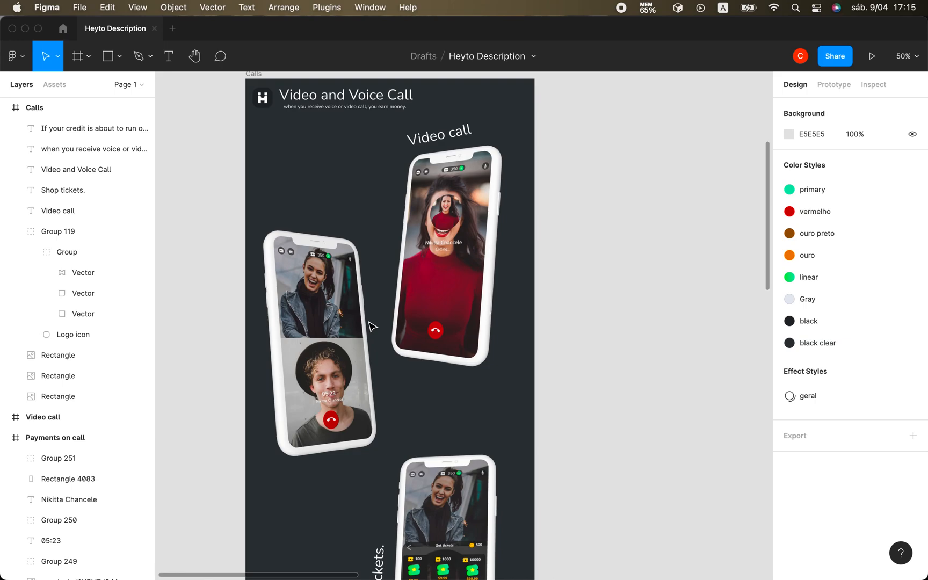
{"action": "scroll", "coordinate": [372, 326], "scroll_direction": "down", "scroll_amount": 5}
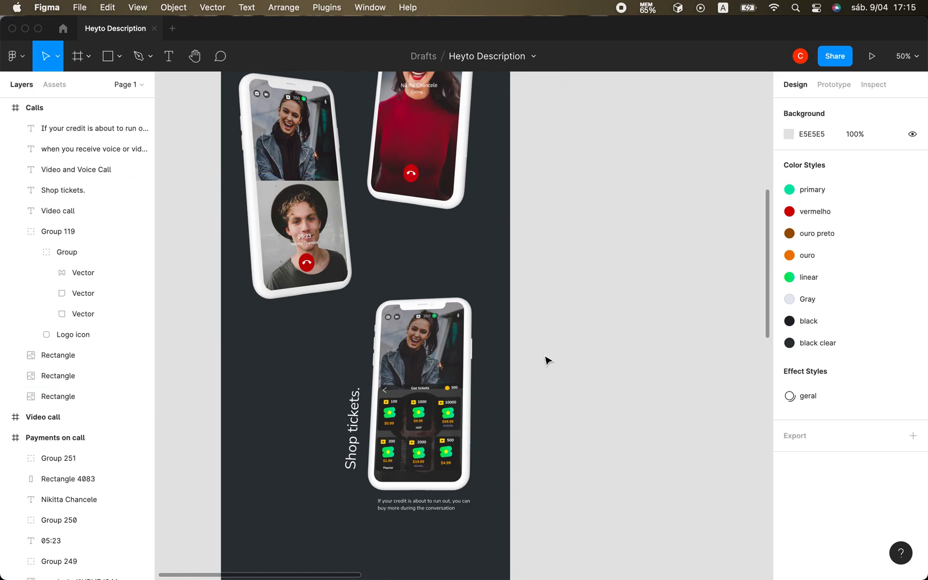
{"action": "scroll", "coordinate": [547, 360], "scroll_direction": "down", "scroll_amount": 3, "text": "ctrl"}
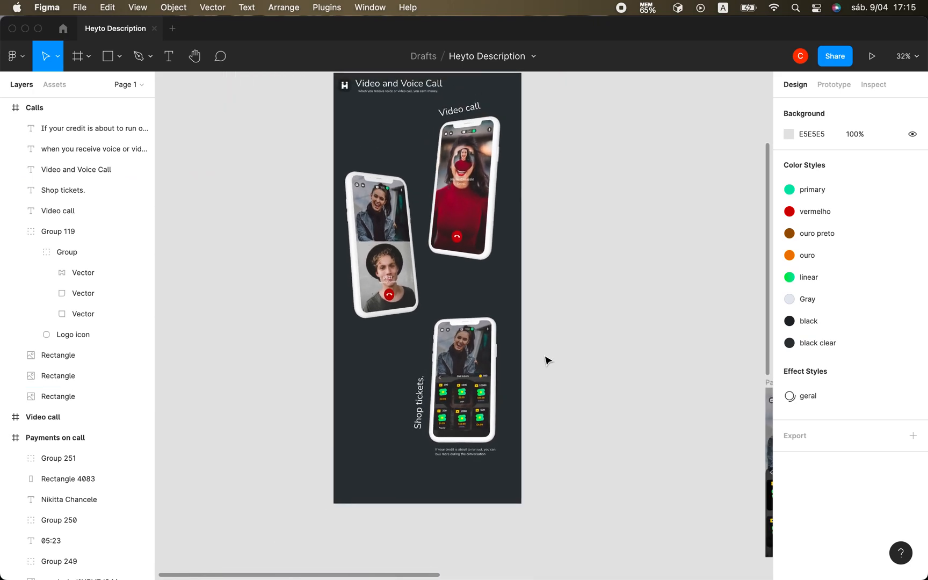
{"action": "scroll", "coordinate": [547, 360], "scroll_direction": "up", "scroll_amount": 2, "text": "ctrl"}
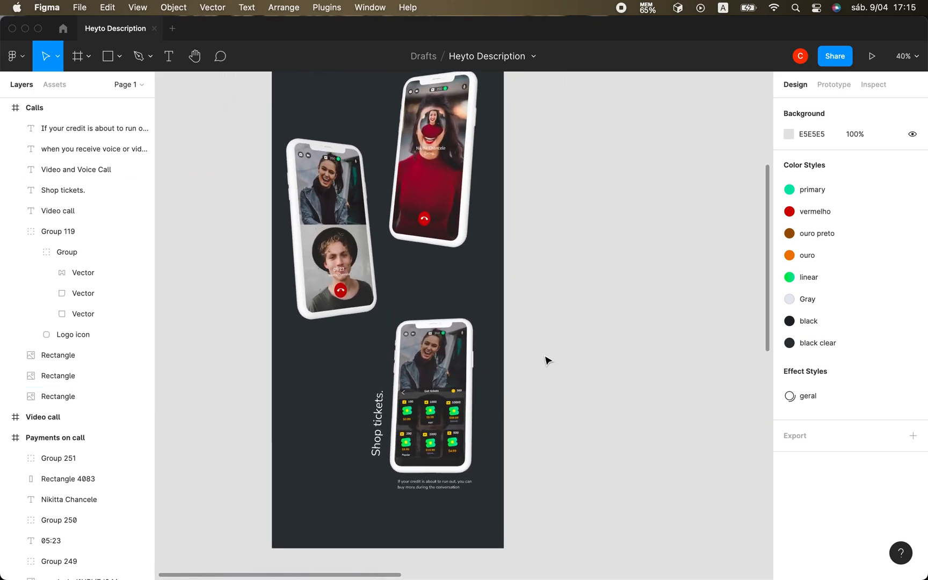
{"action": "scroll", "coordinate": [546, 360], "scroll_direction": "up", "scroll_amount": 1, "text": "ctrl"}
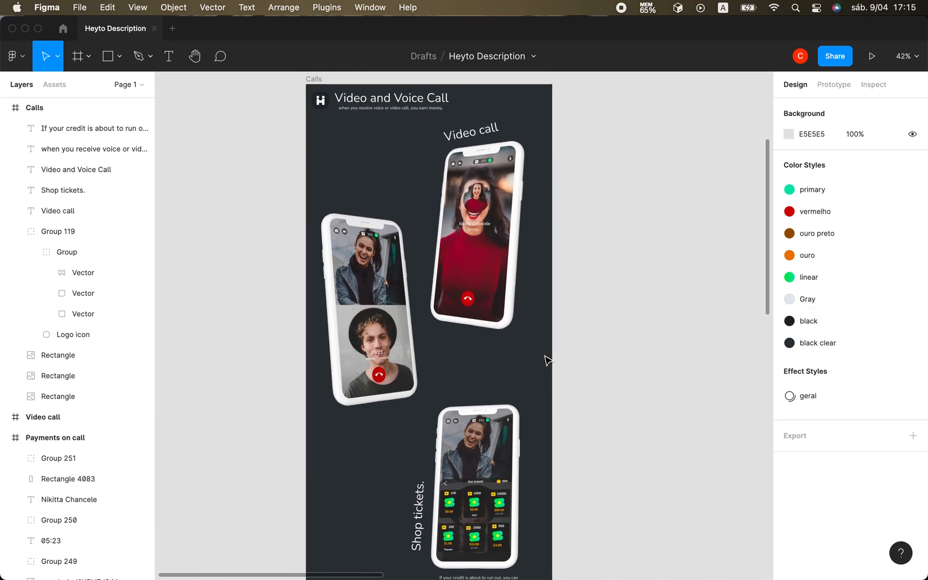
{"action": "scroll", "coordinate": [545, 360], "scroll_direction": "down", "scroll_amount": 2}
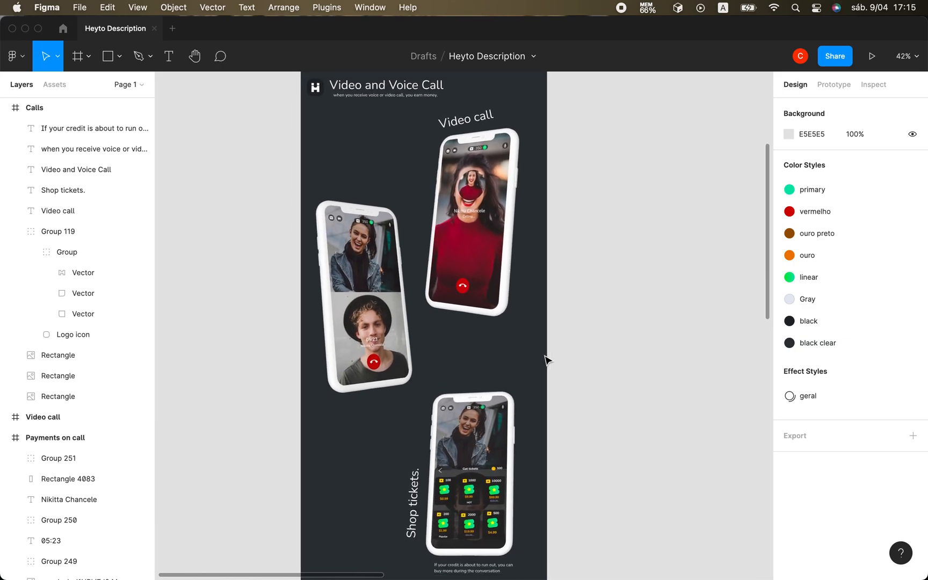
{"action": "scroll", "coordinate": [545, 359], "scroll_direction": "down", "scroll_amount": 2, "text": "ctrl"}
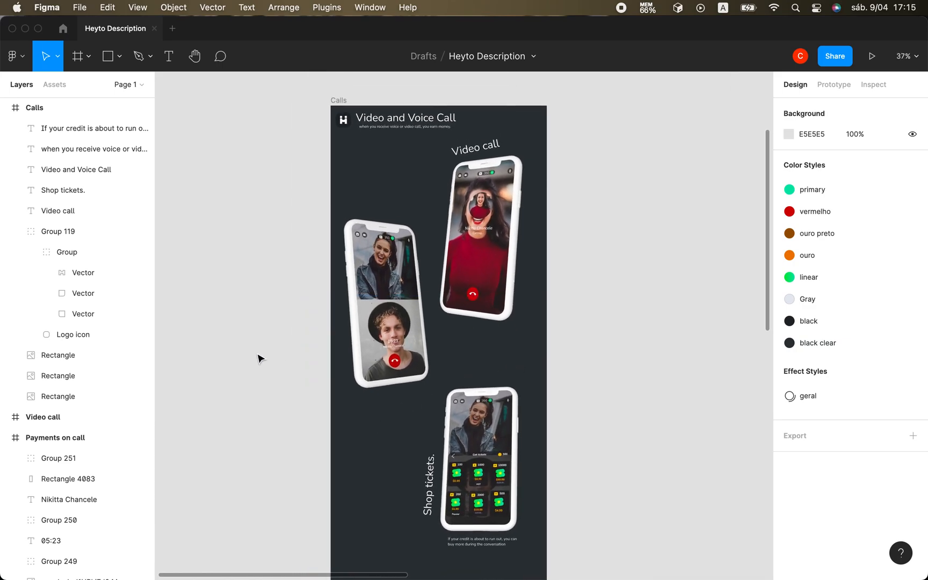
{"action": "scroll", "coordinate": [222, 488], "scroll_direction": "down", "scroll_amount": 3}
{"action": "scroll", "coordinate": [222, 489], "scroll_direction": "right", "scroll_amount": 3}
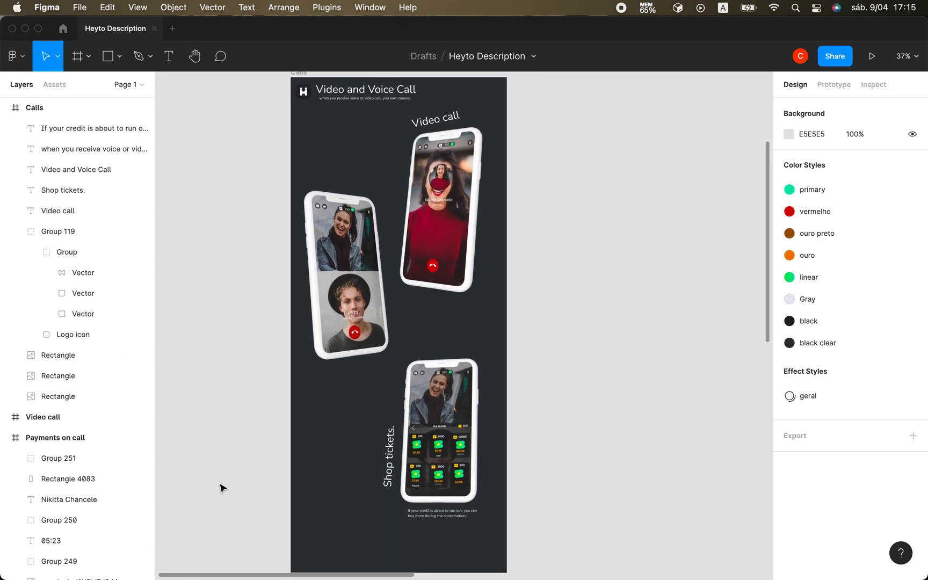
{"action": "scroll", "coordinate": [222, 488], "scroll_direction": "down", "scroll_amount": 1}
{"action": "scroll", "coordinate": [222, 487], "scroll_direction": "right", "scroll_amount": 1}
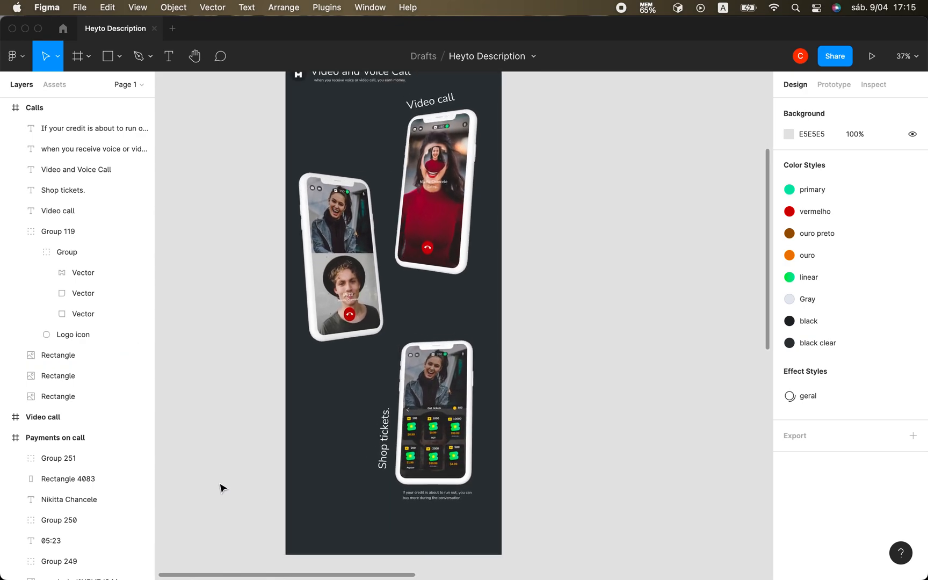
{"action": "scroll", "coordinate": [222, 488], "scroll_direction": "up", "scroll_amount": 4}
{"action": "scroll", "coordinate": [222, 488], "scroll_direction": "left", "scroll_amount": 2}
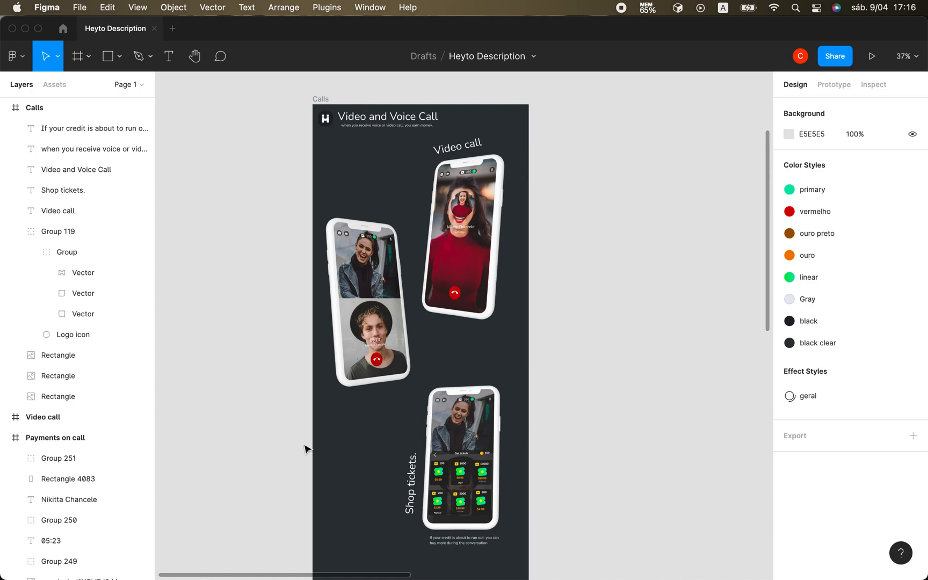
Duplicate the small credit caption and place the copy below the two-person call phone at X 119, Y 1227.05, tilted about 12.61°.
{"action": "scroll", "coordinate": [373, 526], "scroll_direction": "down", "scroll_amount": 4}
{"action": "scroll", "coordinate": [373, 527], "scroll_direction": "right", "scroll_amount": 1}
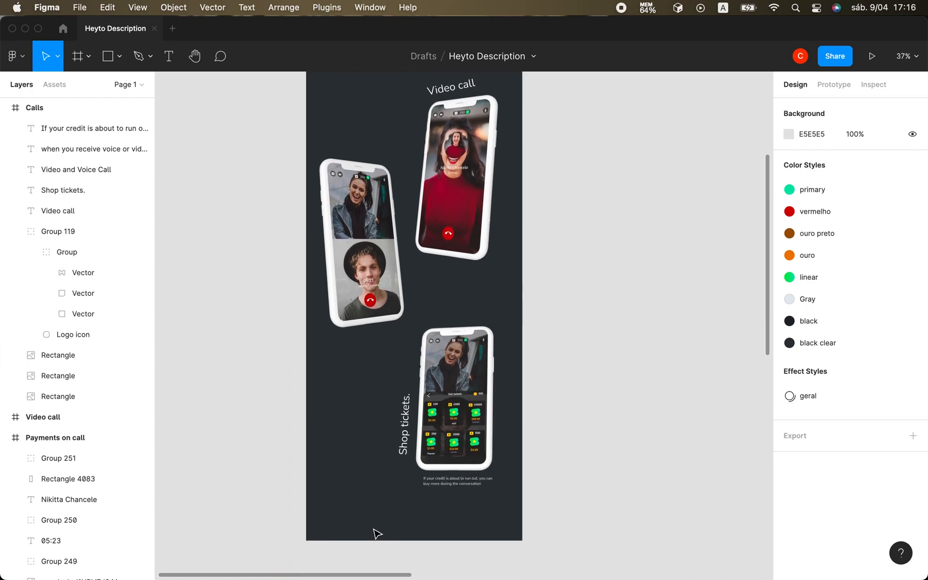
{"action": "left_click", "coordinate": [457, 489]}
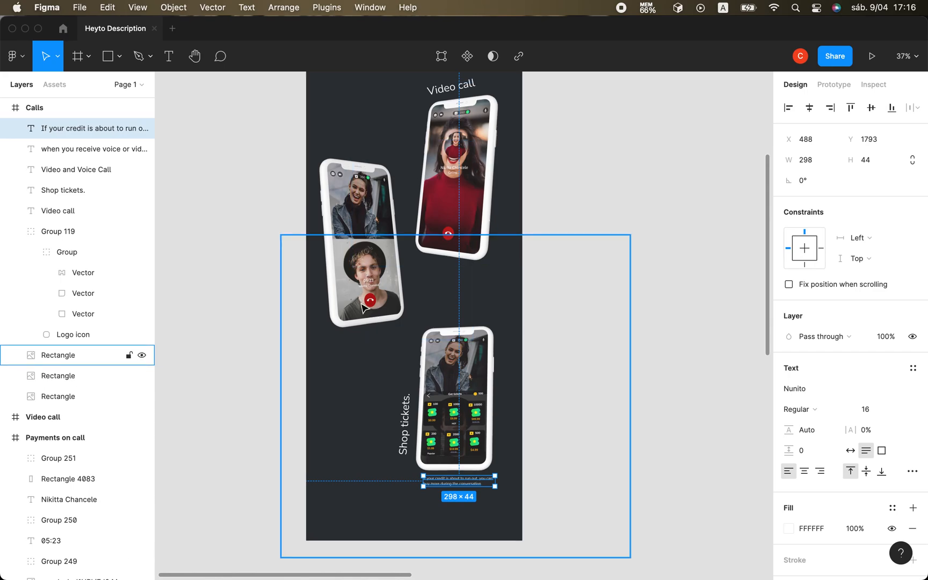
{"action": "key", "text": "super+d"}
{"action": "left_click_drag", "start_coordinate": [457, 483], "coordinate": [332, 338]}
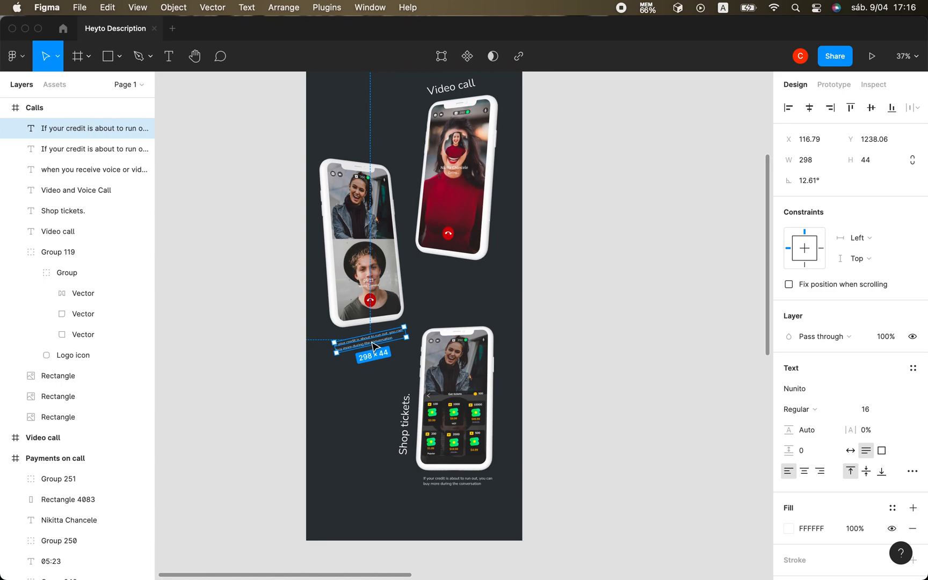
{"action": "left_click_drag", "start_coordinate": [374, 345], "coordinate": [377, 342]}
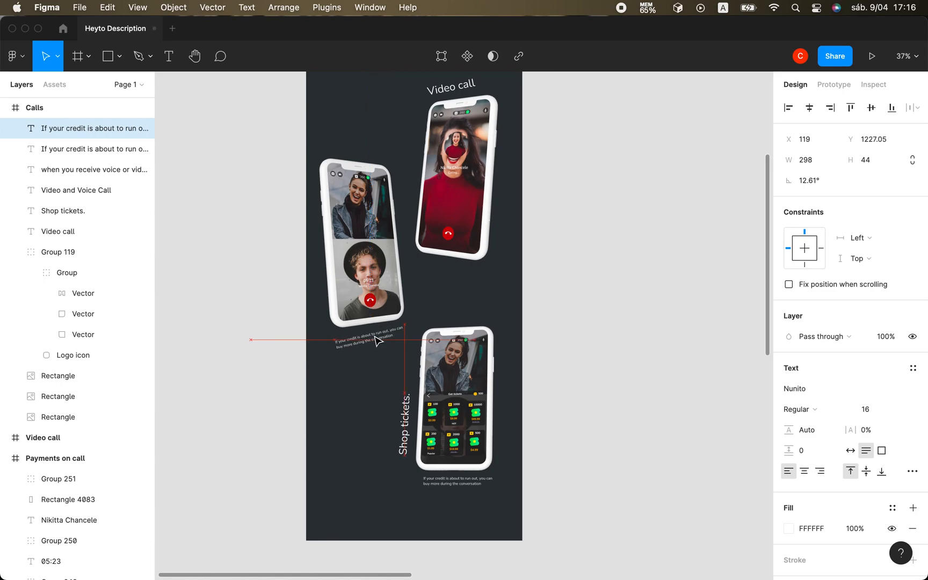
Adjust the duplicated caption's tilt to about 8.4° so it runs parallel to the phone's lower edge.
{"action": "left_click_drag", "start_coordinate": [333, 331], "coordinate": [333, 330]}
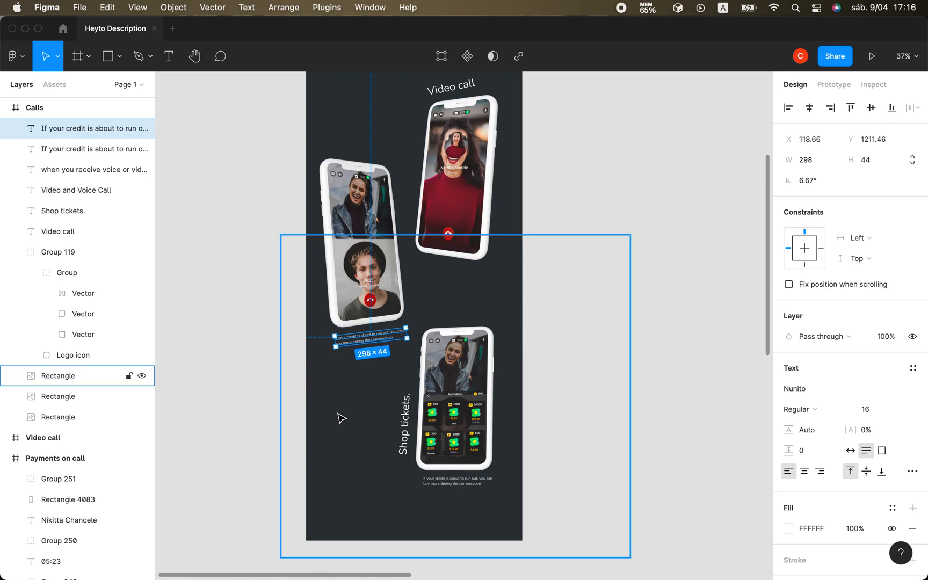
{"action": "scroll", "coordinate": [350, 420], "scroll_direction": "up", "scroll_amount": 10}
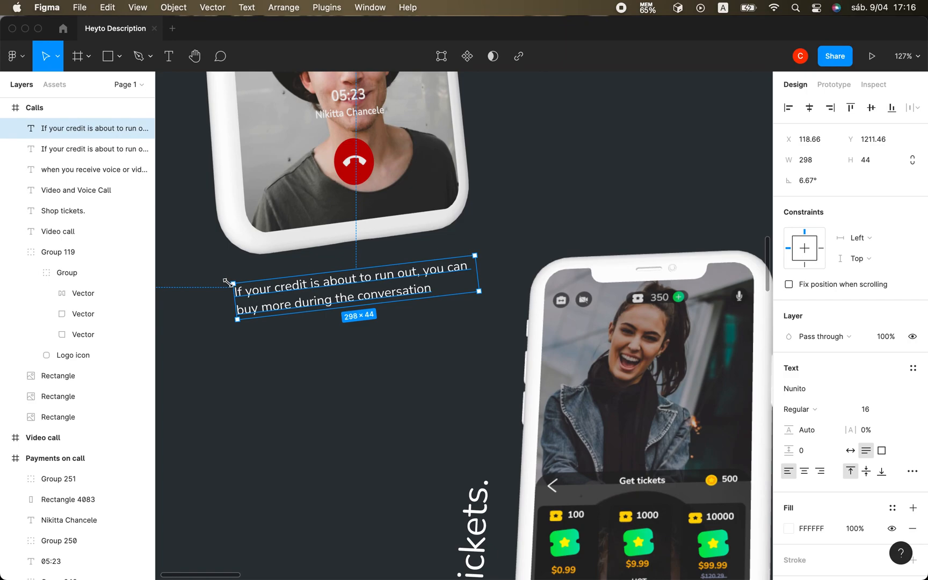
{"action": "left_click_drag", "start_coordinate": [230, 280], "coordinate": [228, 286]}
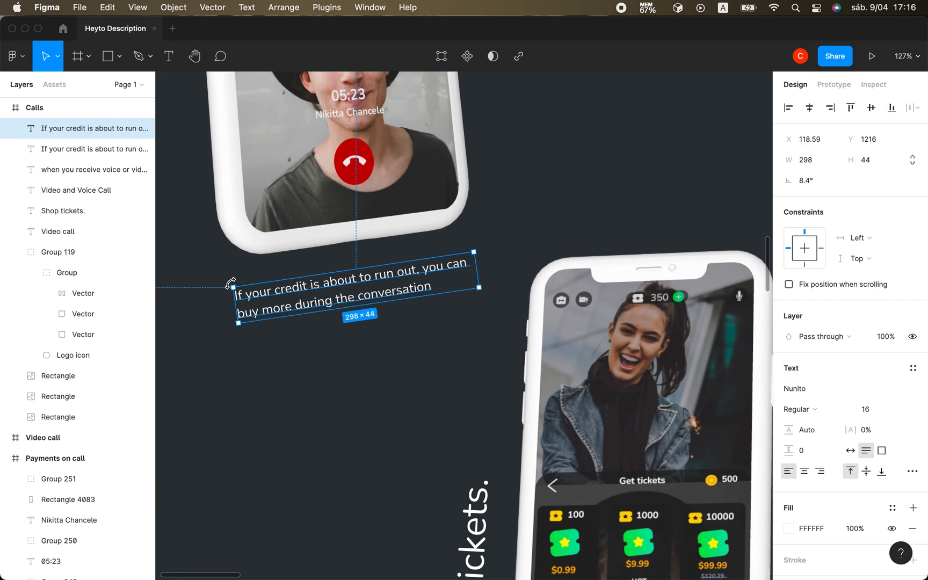
Replace the tilted caption below the two-person call phone with "Earn money by receiving calls.".
{"action": "double_click", "coordinate": [362, 293]}
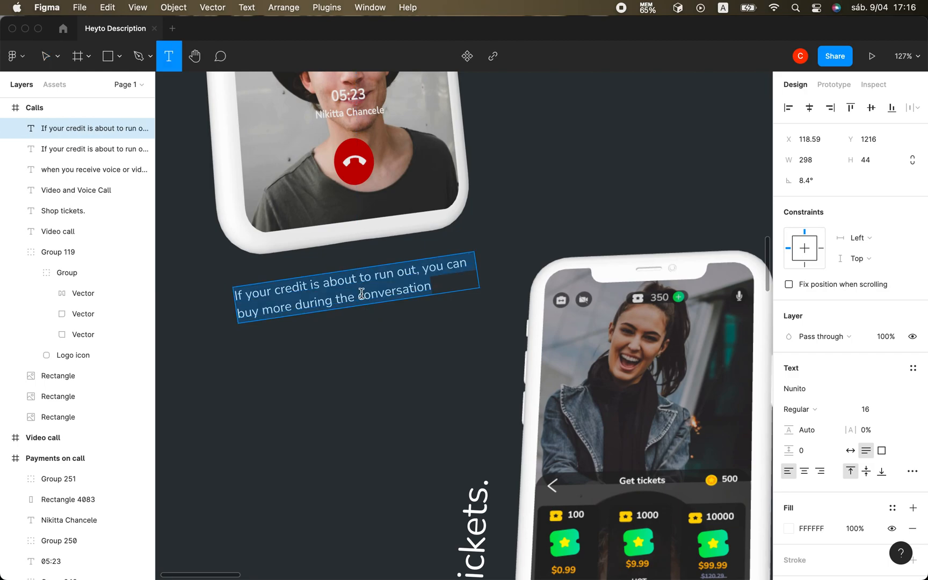
{"action": "scroll", "coordinate": [361, 293], "scroll_direction": "down", "scroll_amount": 5}
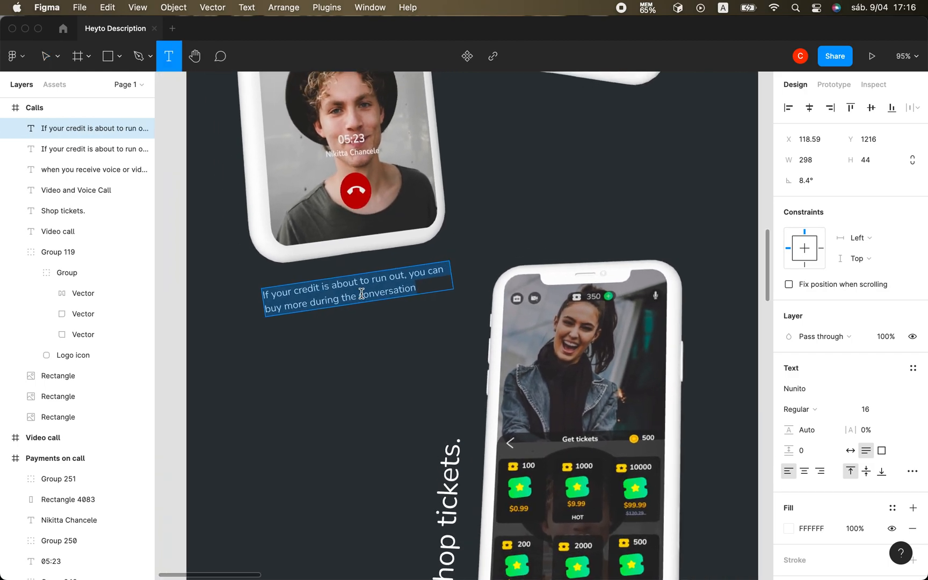
{"action": "type", "text": "E"}
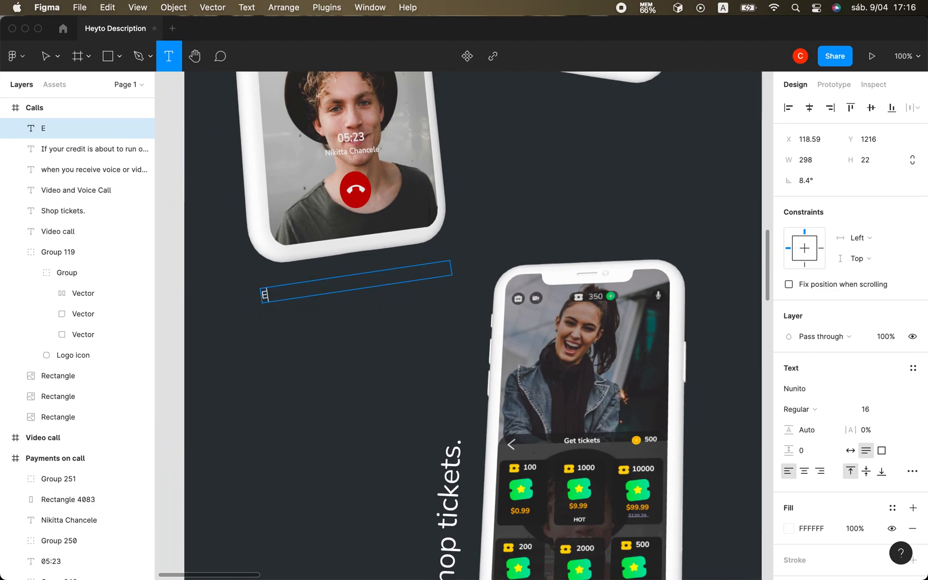
{"action": "type", "text": "arn m"}
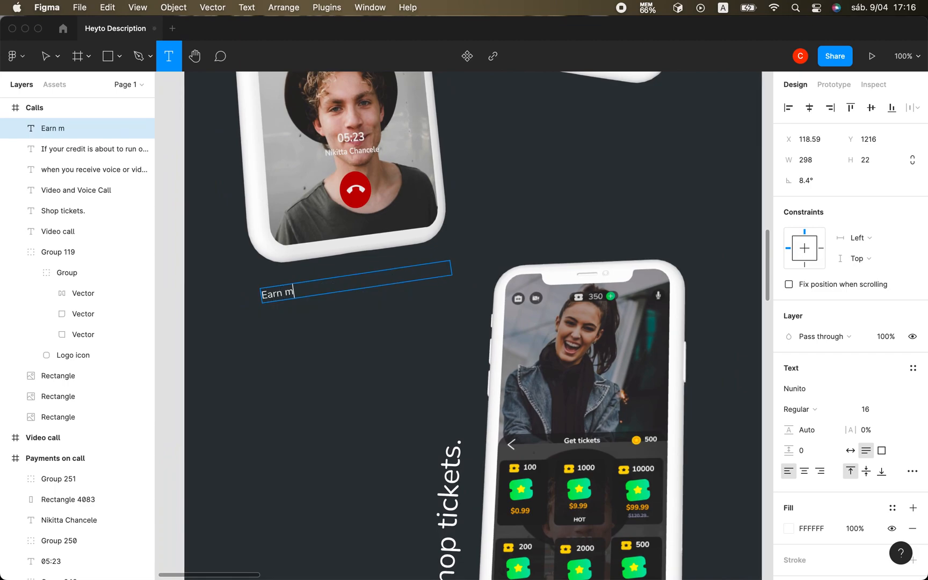
{"action": "type", "text": "oney by receiving calls."}
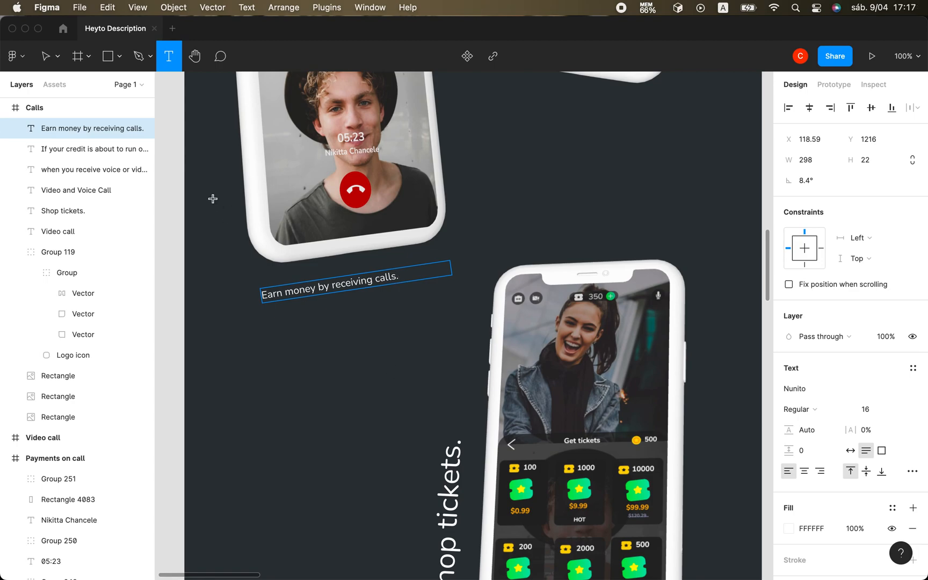
{"action": "key", "text": "Escape"}
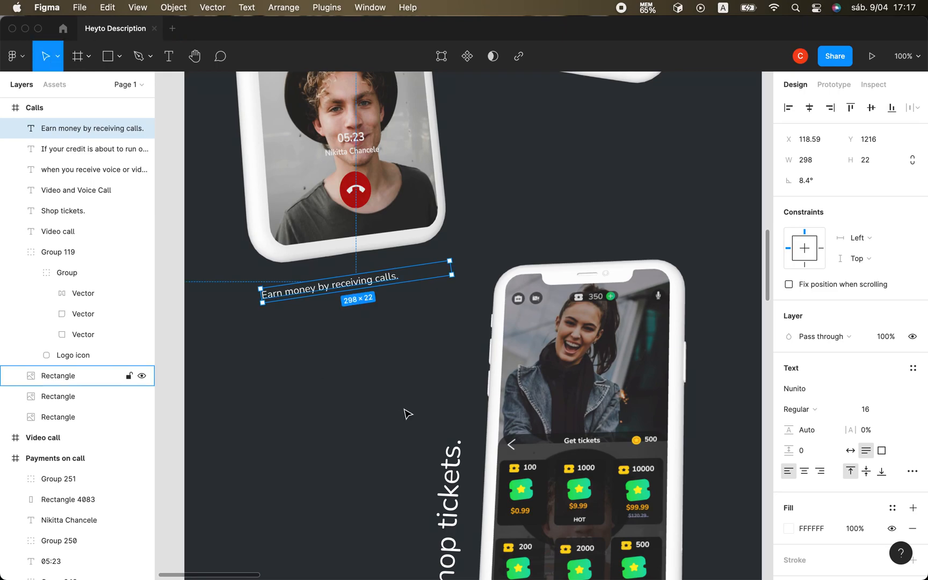
Shift the "Earn money by receiving calls." caption sideways so it sits centred beneath the two-person call phone's lower edge.
{"action": "left_click", "coordinate": [400, 415]}
{"action": "left_click_drag", "start_coordinate": [335, 287], "coordinate": [358, 279]}
{"action": "left_click", "coordinate": [300, 387]}
Examine the whole Calls frame from title to lower caption, checking the balance of phones, labels and captions.
{"action": "scroll", "coordinate": [300, 387], "scroll_direction": "down", "scroll_amount": 2}
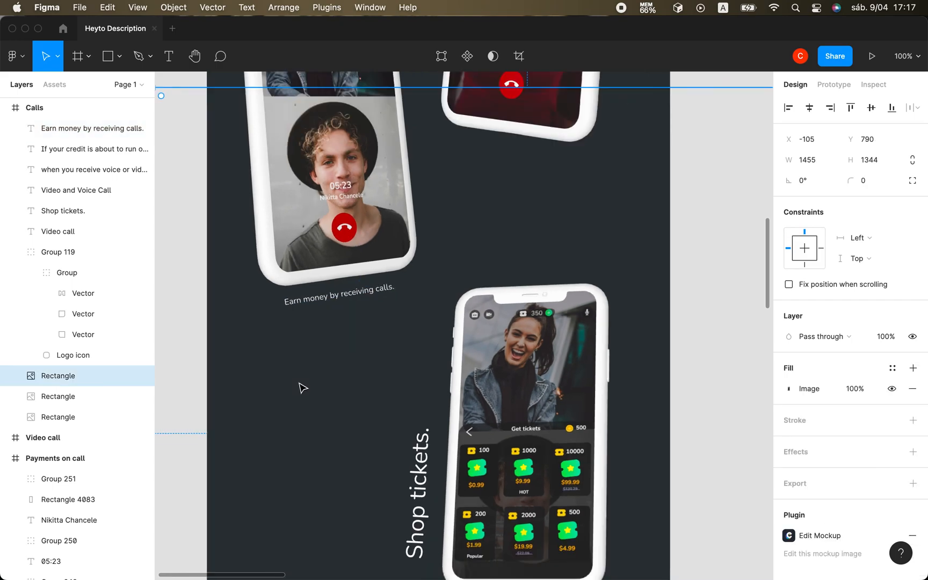
{"action": "scroll", "coordinate": [300, 387], "scroll_direction": "down", "scroll_amount": 5}
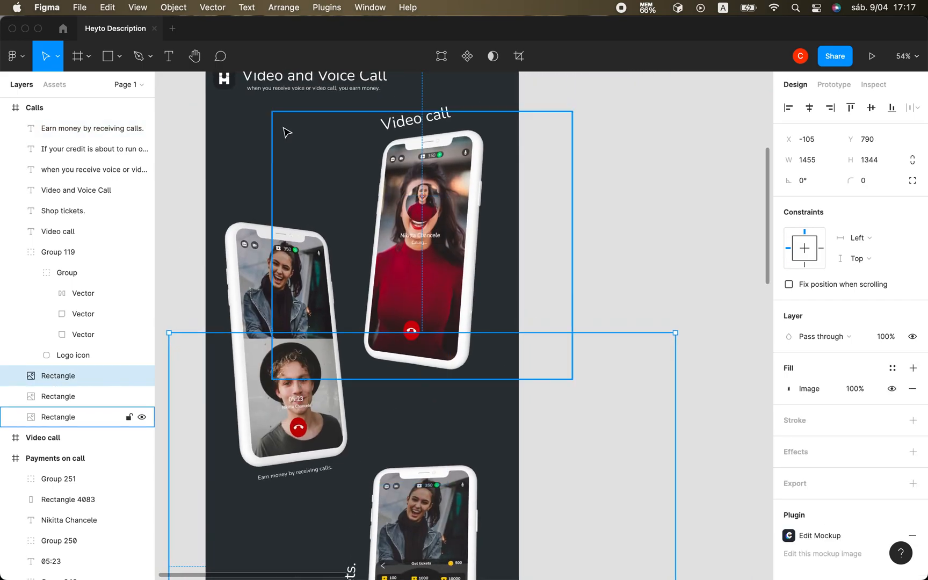
{"action": "left_click", "coordinate": [227, 156]}
{"action": "scroll", "coordinate": [470, 421], "scroll_direction": "down", "scroll_amount": 4}
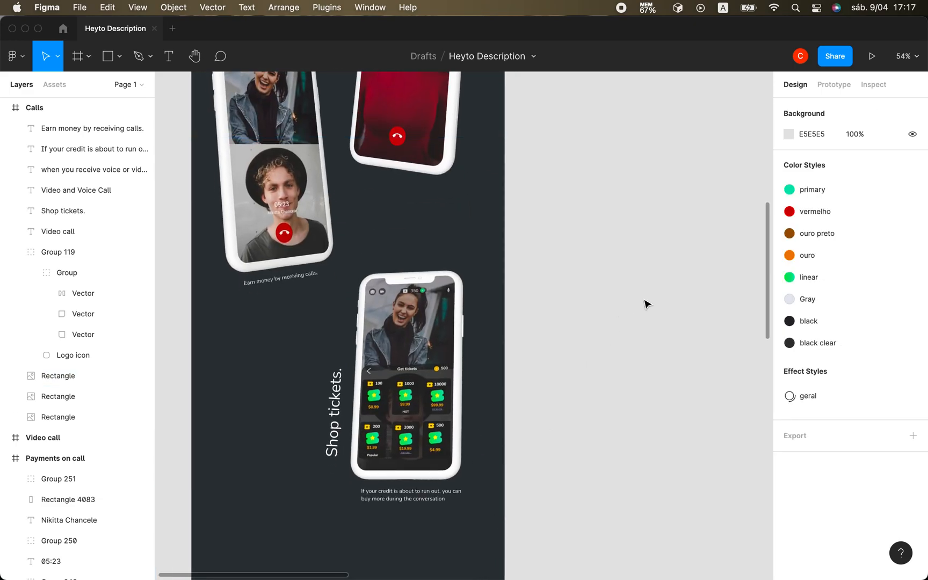
{"action": "scroll", "coordinate": [645, 304], "scroll_direction": "up", "scroll_amount": 5}
{"action": "scroll", "coordinate": [646, 304], "scroll_direction": "down", "scroll_amount": 2}
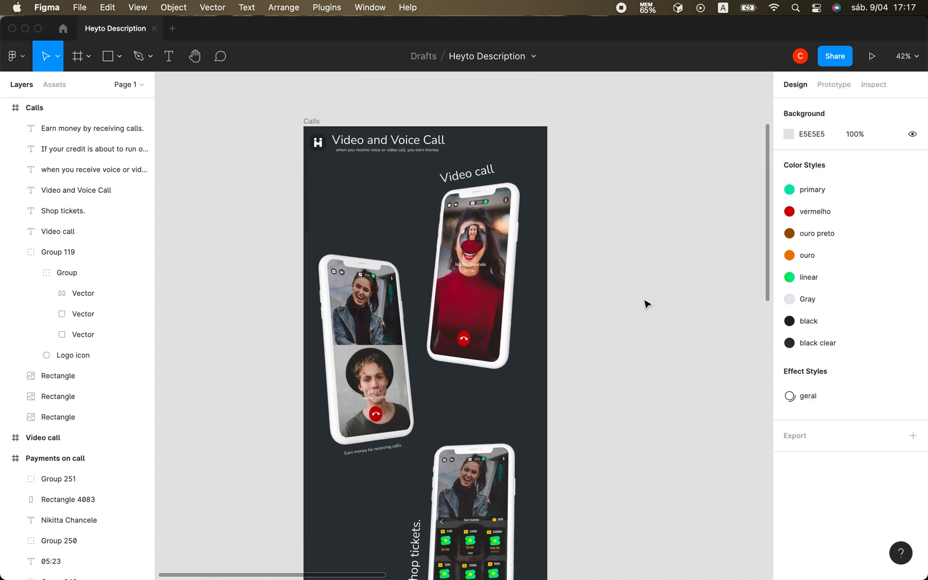
{"action": "scroll", "coordinate": [646, 304], "scroll_direction": "up", "scroll_amount": 1}
{"action": "scroll", "coordinate": [646, 304], "scroll_direction": "down", "scroll_amount": 3}
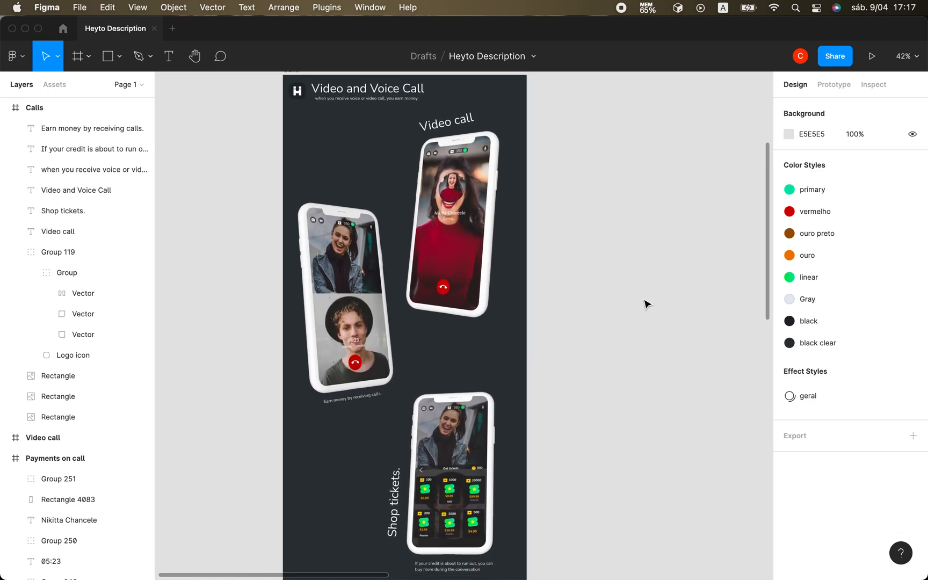
{"action": "scroll", "coordinate": [646, 304], "scroll_direction": "down", "scroll_amount": 3}
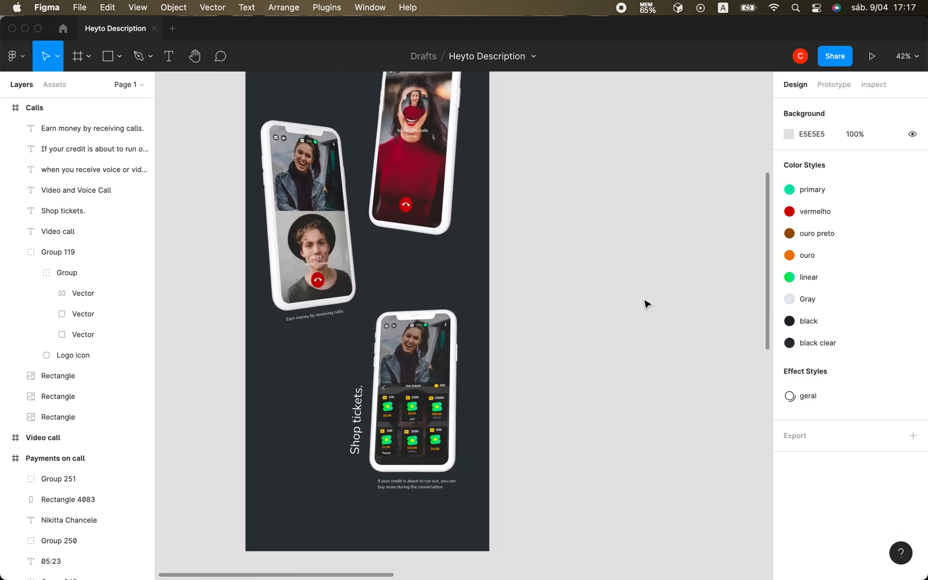
{"action": "scroll", "coordinate": [646, 304], "scroll_direction": "up", "scroll_amount": 5}
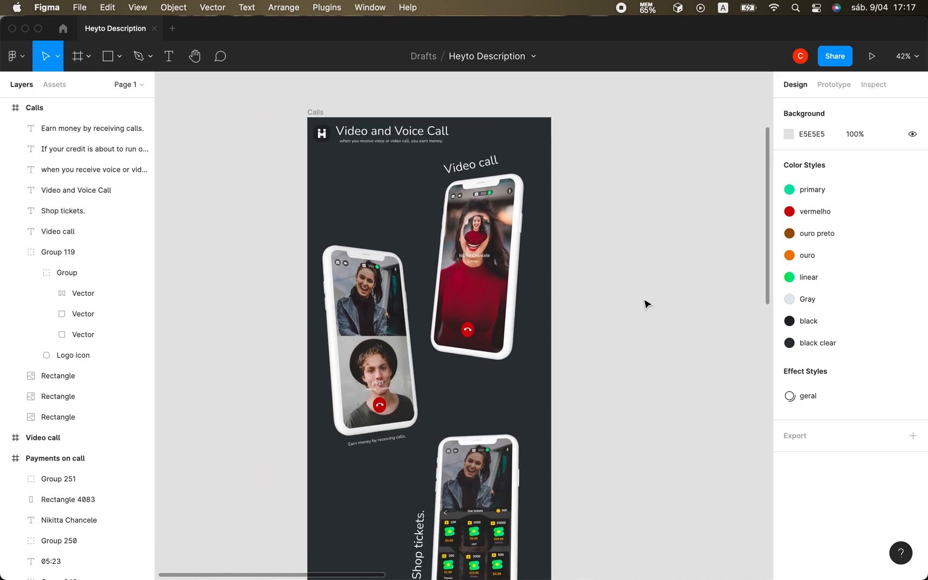
{"action": "scroll", "coordinate": [646, 304], "scroll_direction": "down", "scroll_amount": 3}
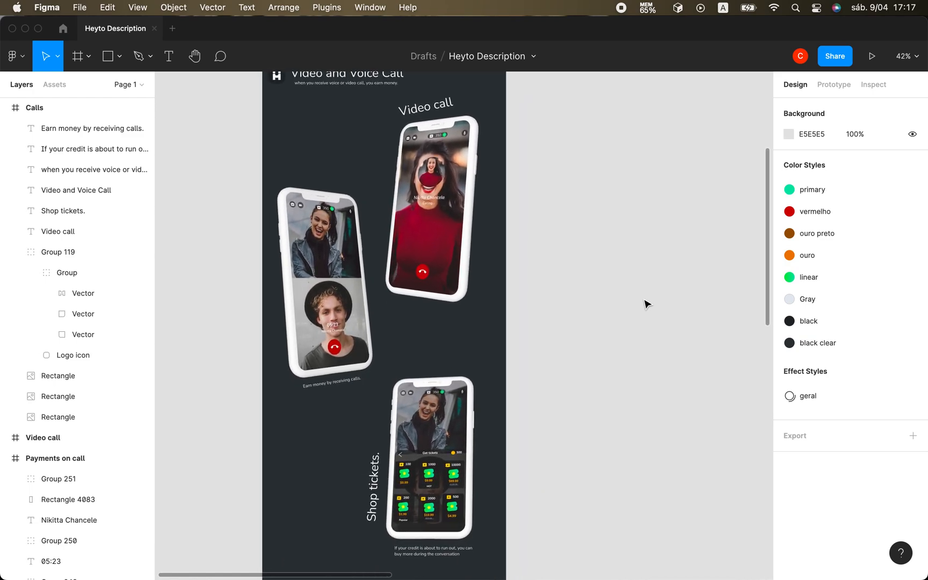
{"action": "scroll", "coordinate": [646, 304], "scroll_direction": "up", "scroll_amount": 2}
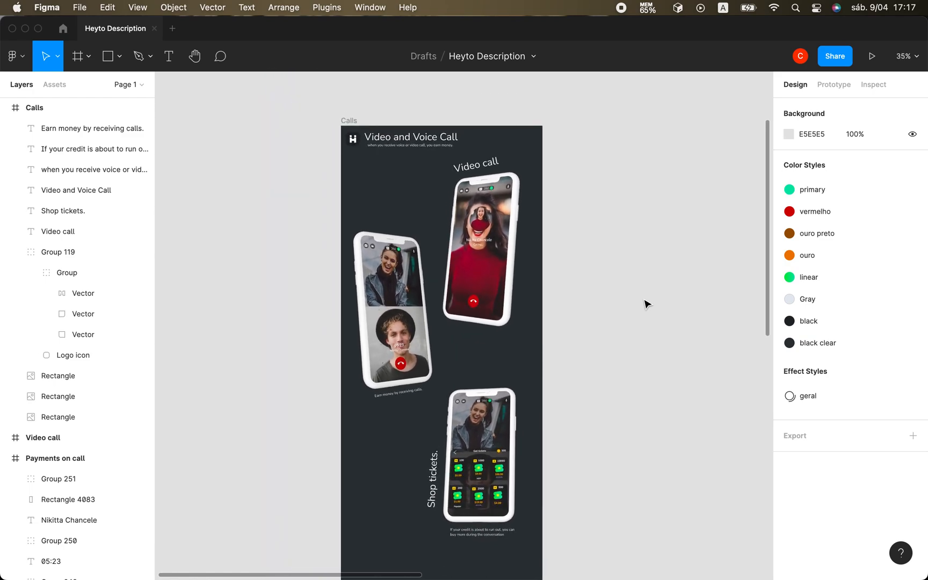